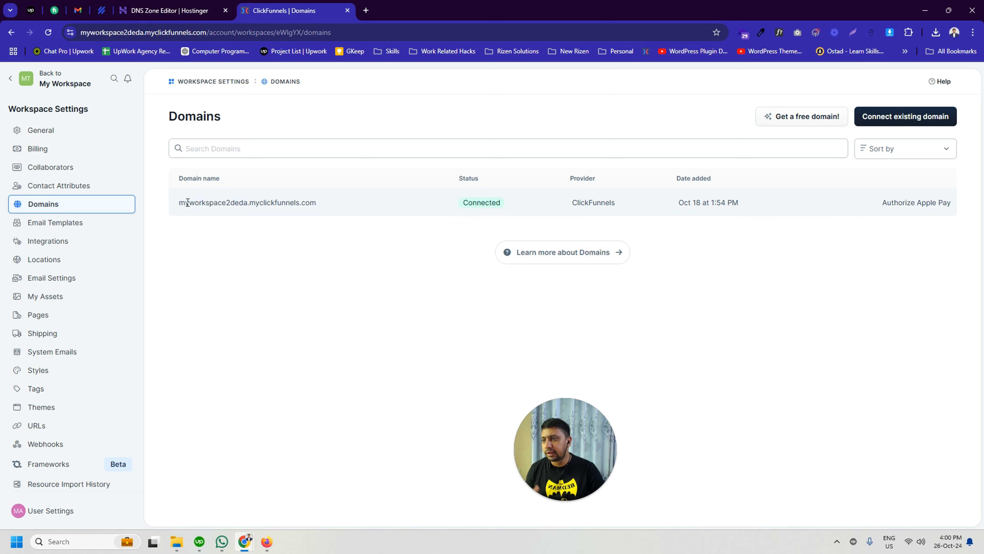
Step: Examine the name of the ClickFunnels-provided domain in the workspace's domain list
drag(181, 203, 193, 202)
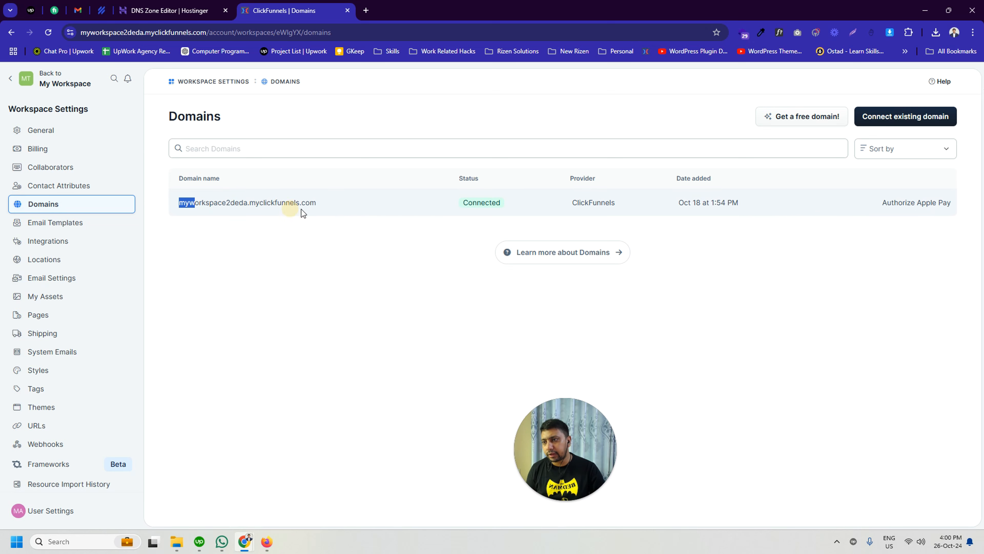
drag(317, 203, 252, 207)
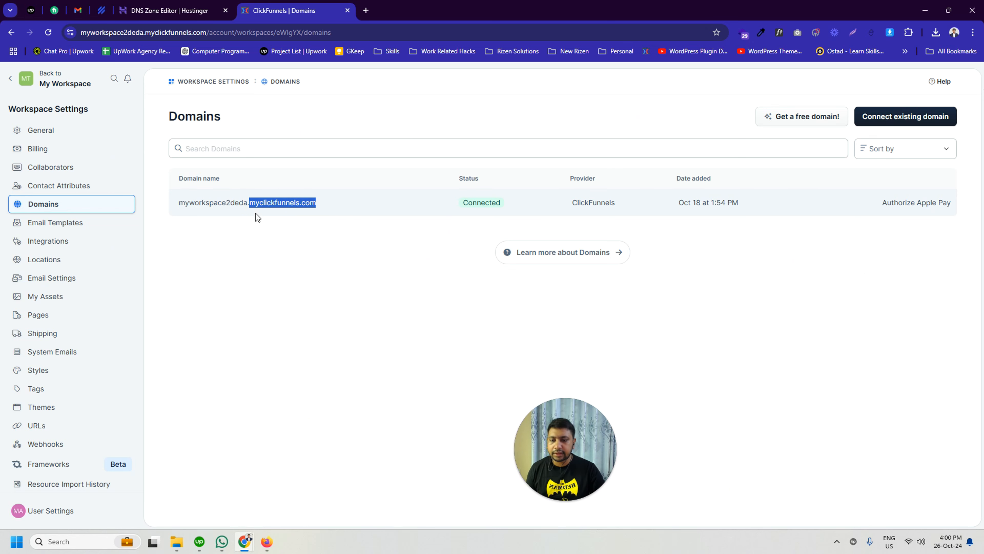
click(250, 245)
drag(179, 202, 325, 199)
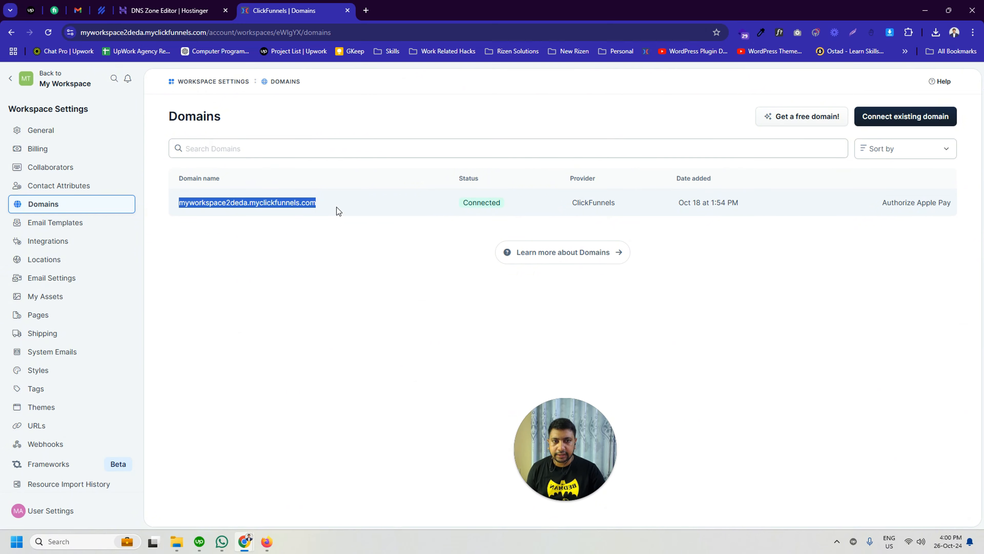
click(354, 117)
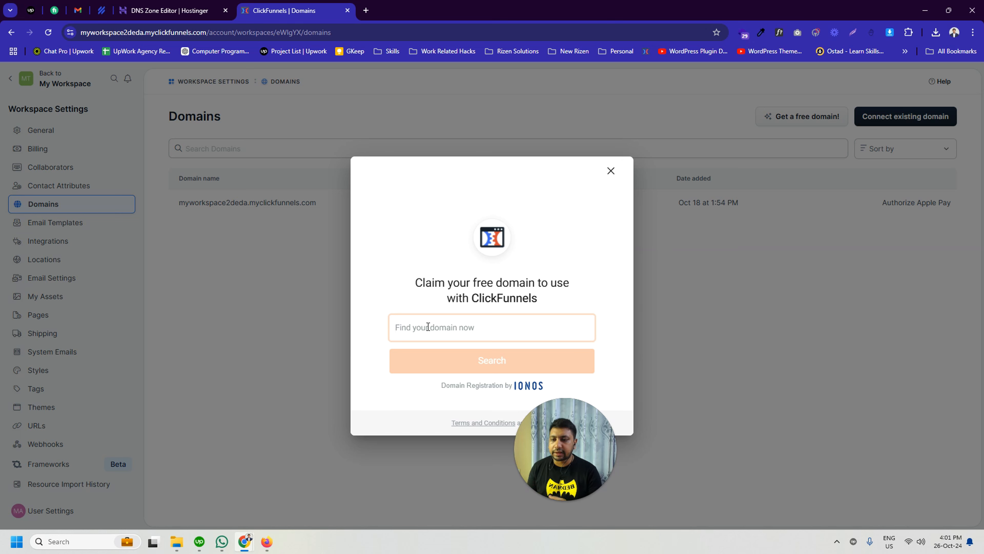
Step: Search for the free domain techytubebdcom
text(techy)
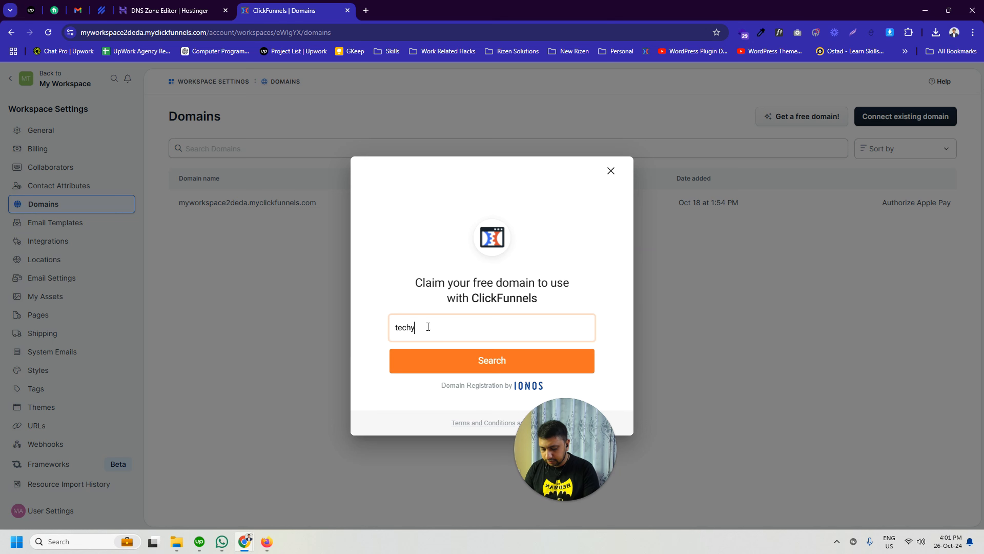
text(tubebd)
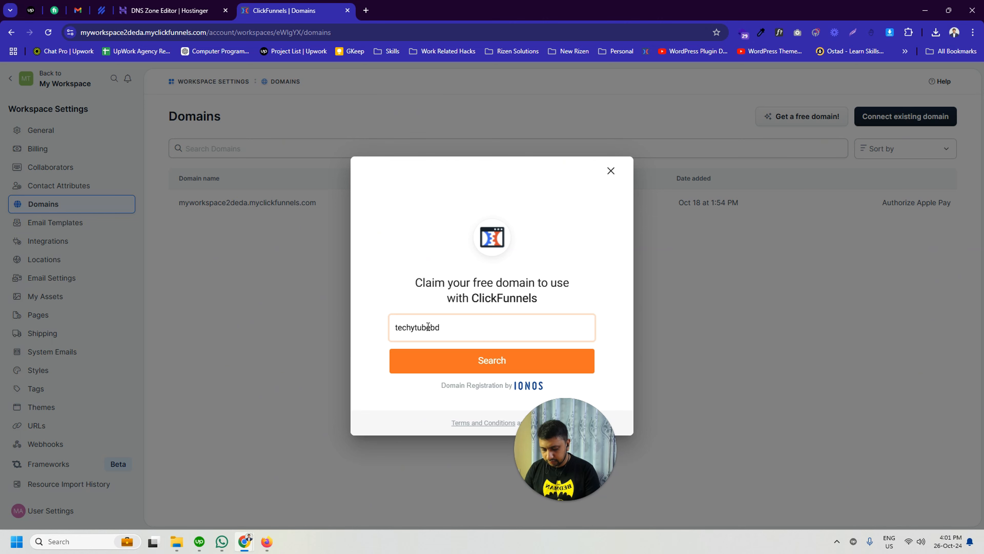
text(com)
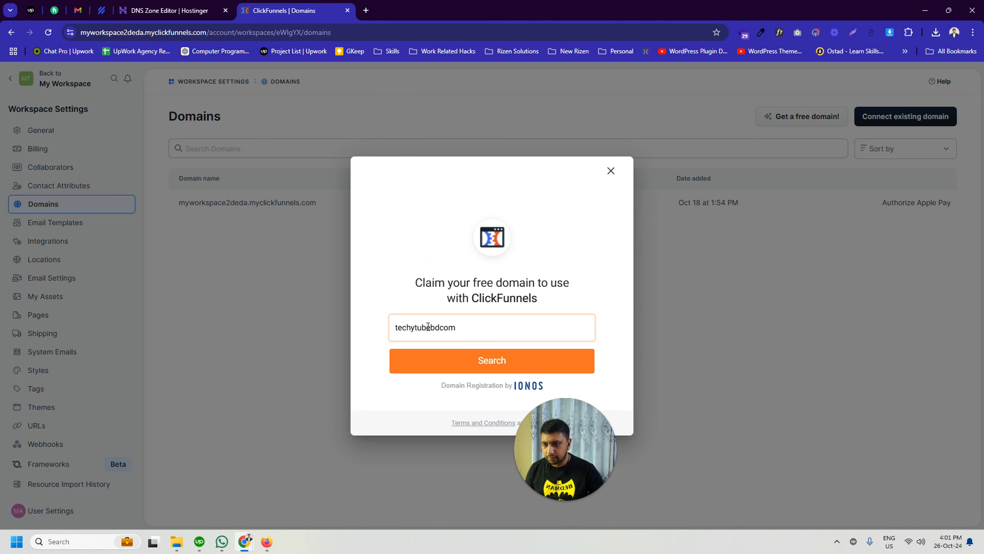
click(443, 364)
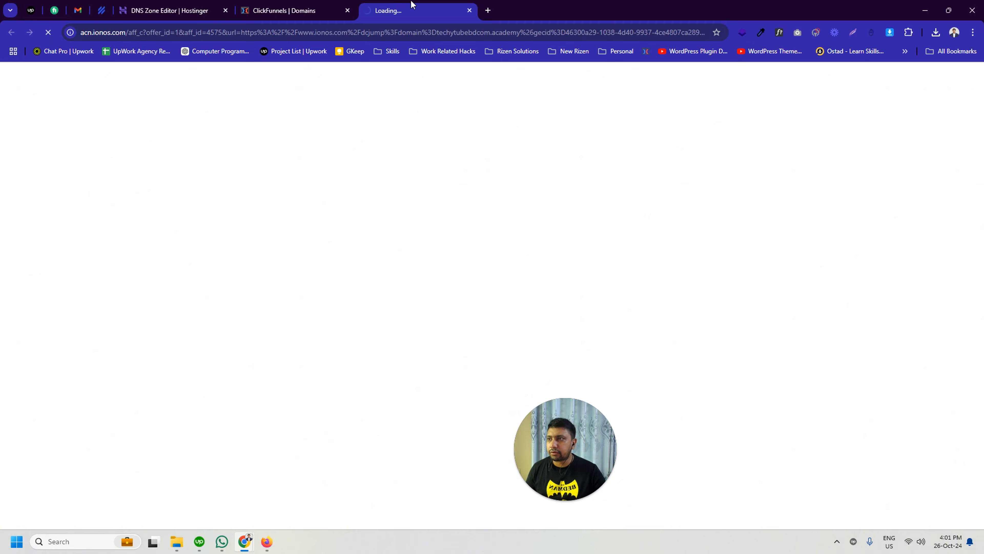
Step: Examine the IONOS availability offer for the searched domain, then close its page and the pending free-domain dialog
click(116, 31)
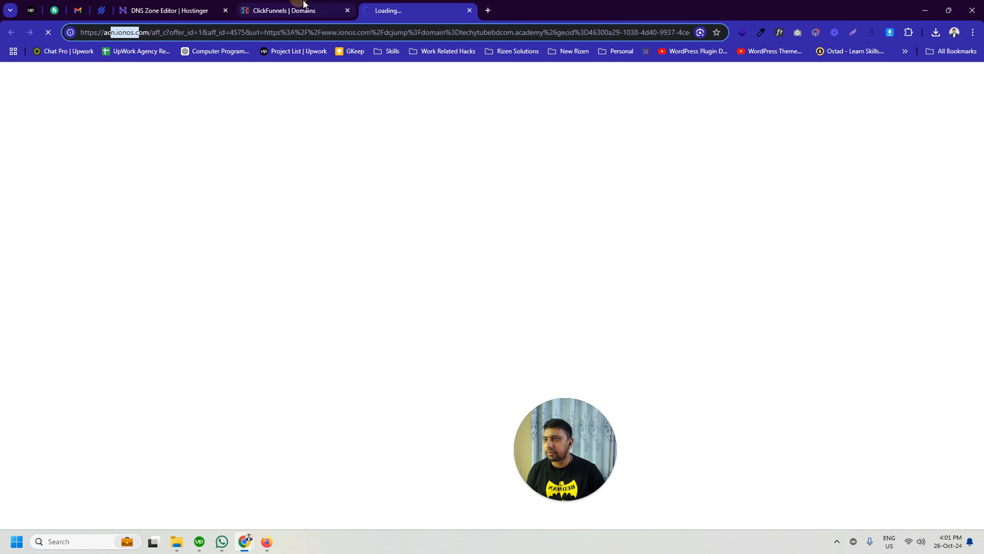
click(300, 10)
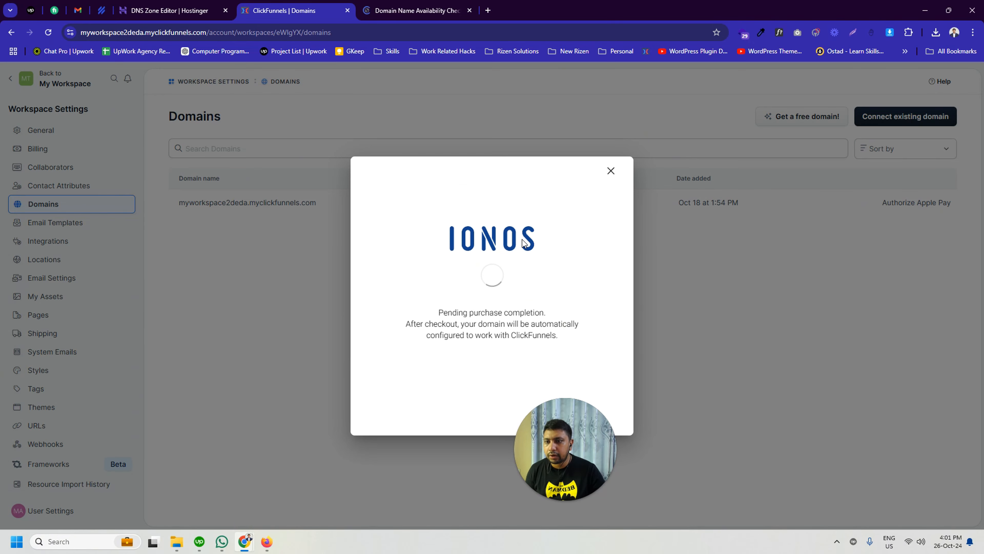
click(459, 12)
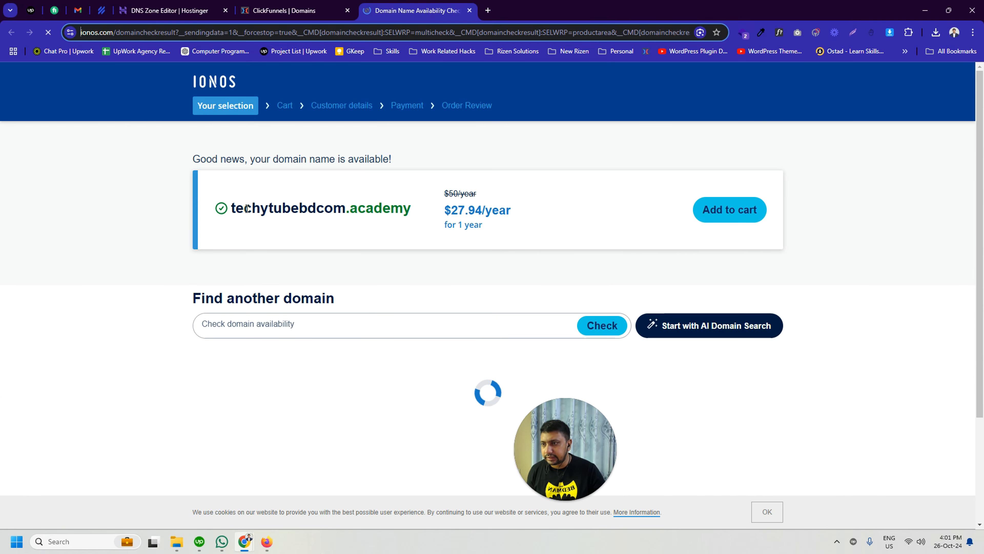
drag(248, 209, 363, 209)
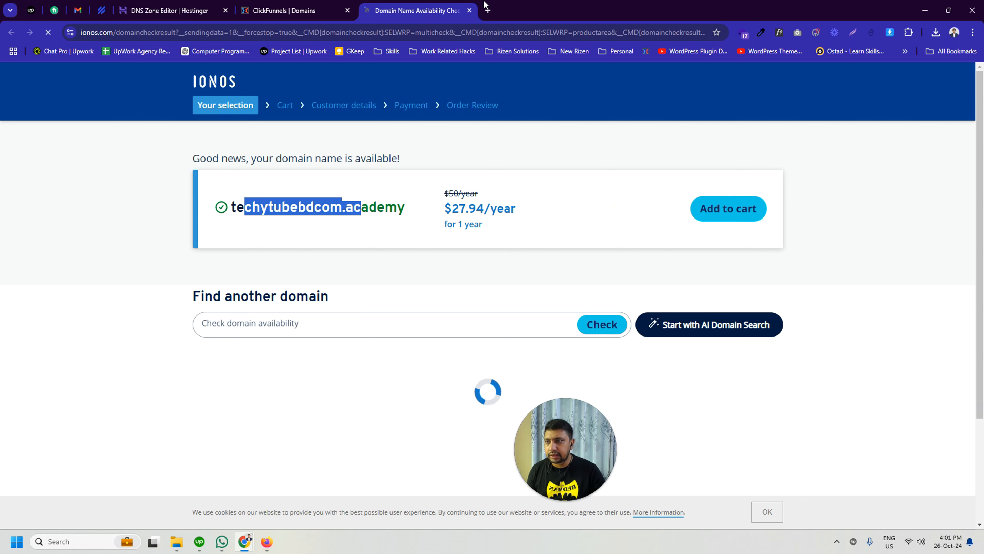
click(469, 11)
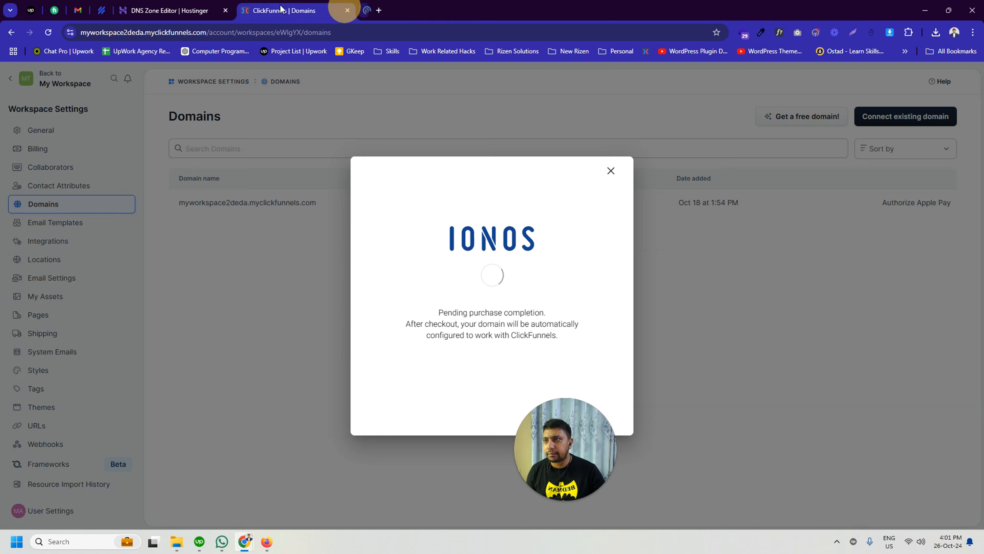
click(611, 171)
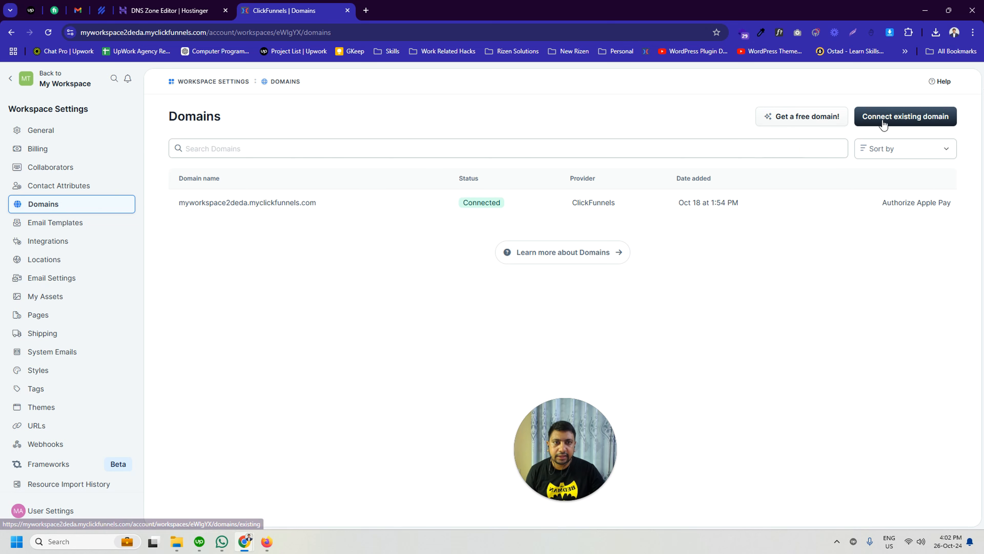
click(903, 118)
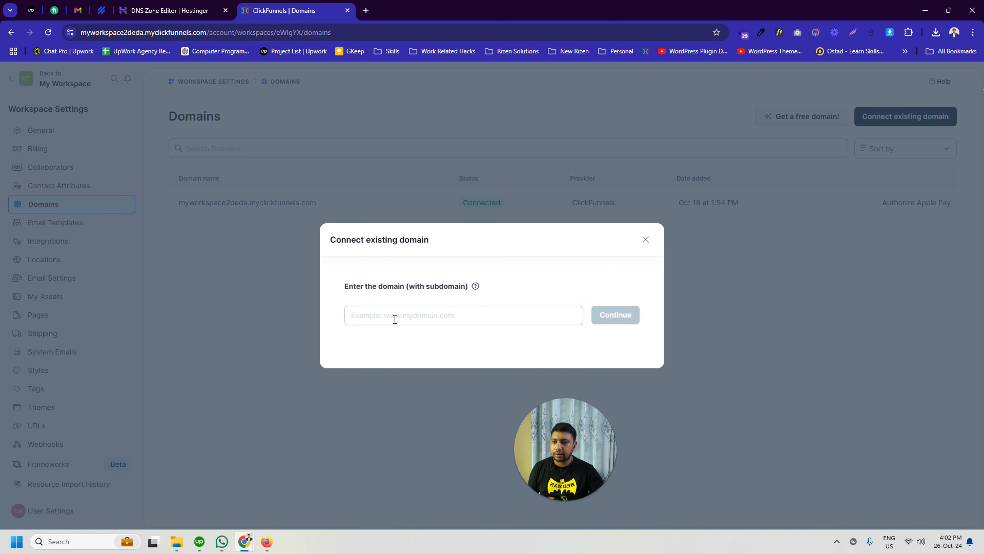
click(371, 315)
text(techy)
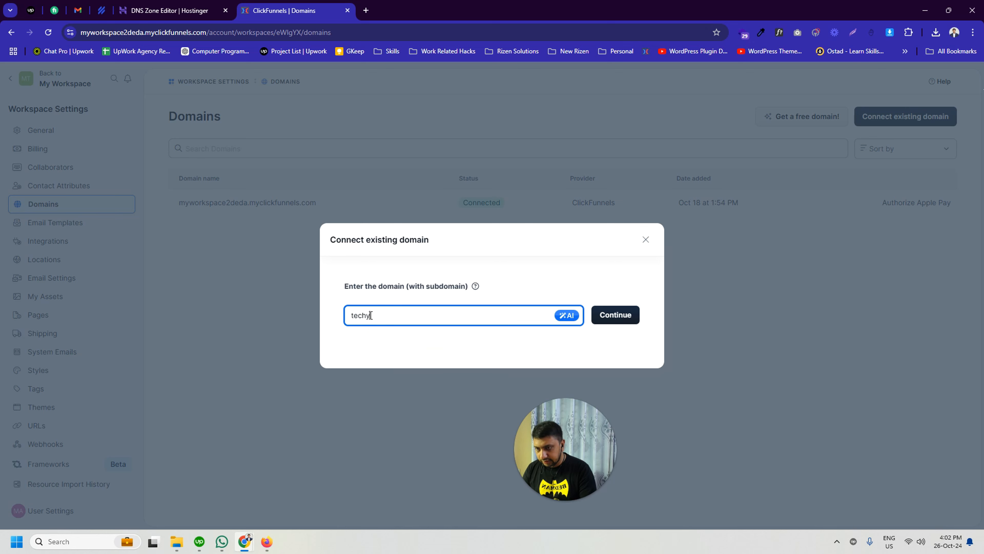
text(ubebd.com)
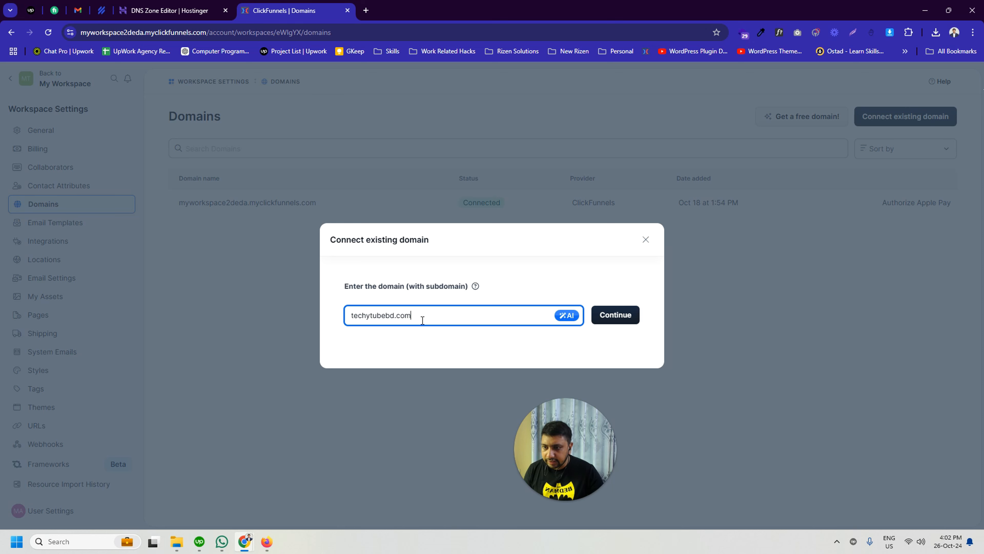
drag(422, 319, 321, 306)
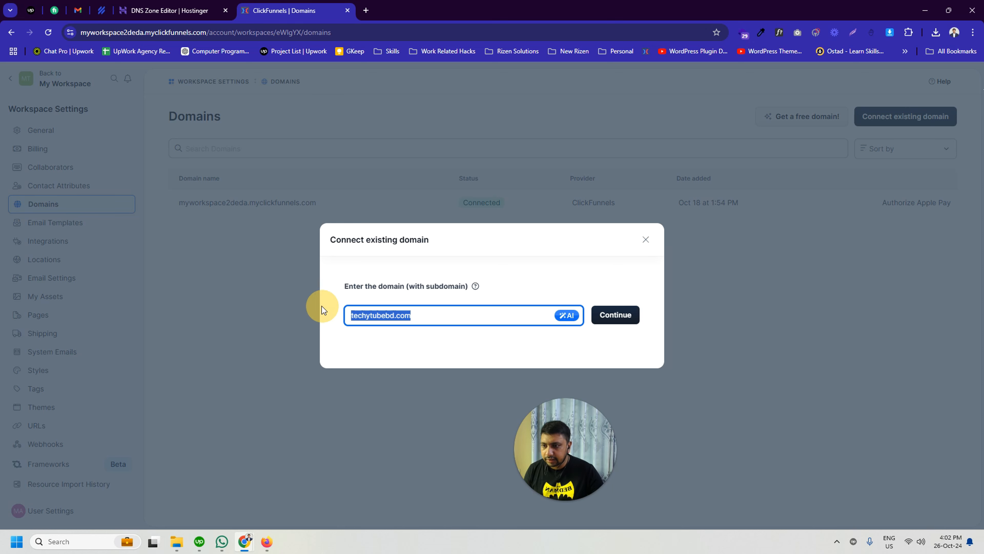
click(428, 317)
click(352, 315)
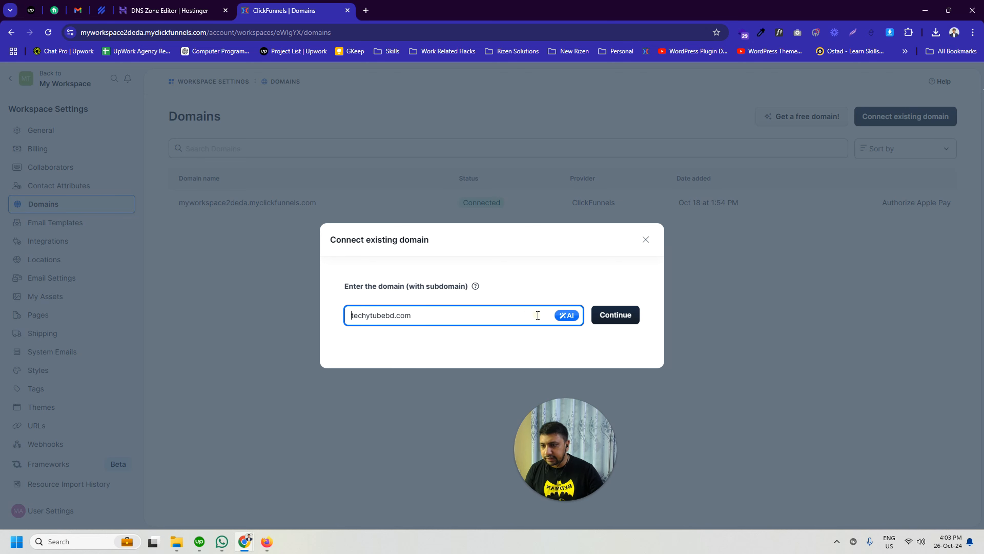
text(www.)
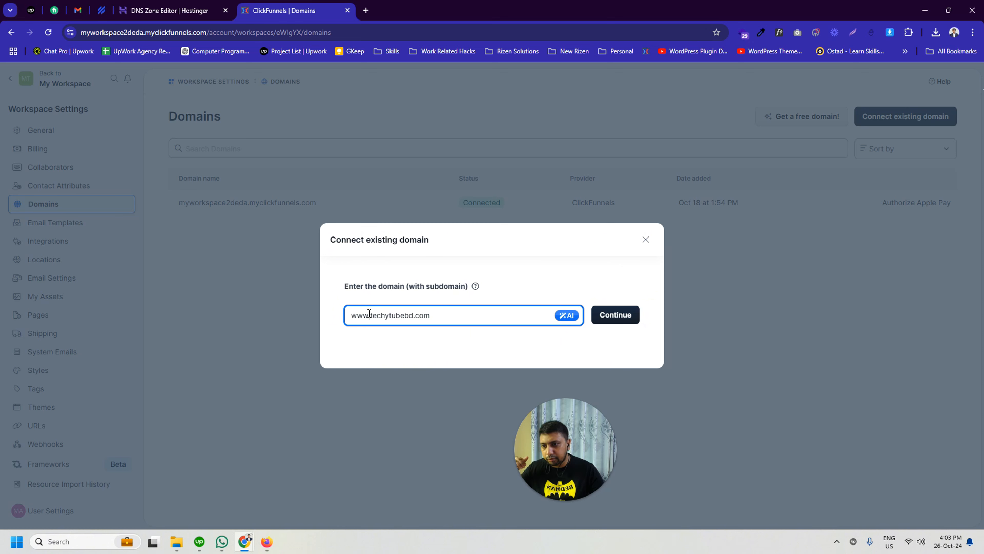
drag(369, 314, 336, 319)
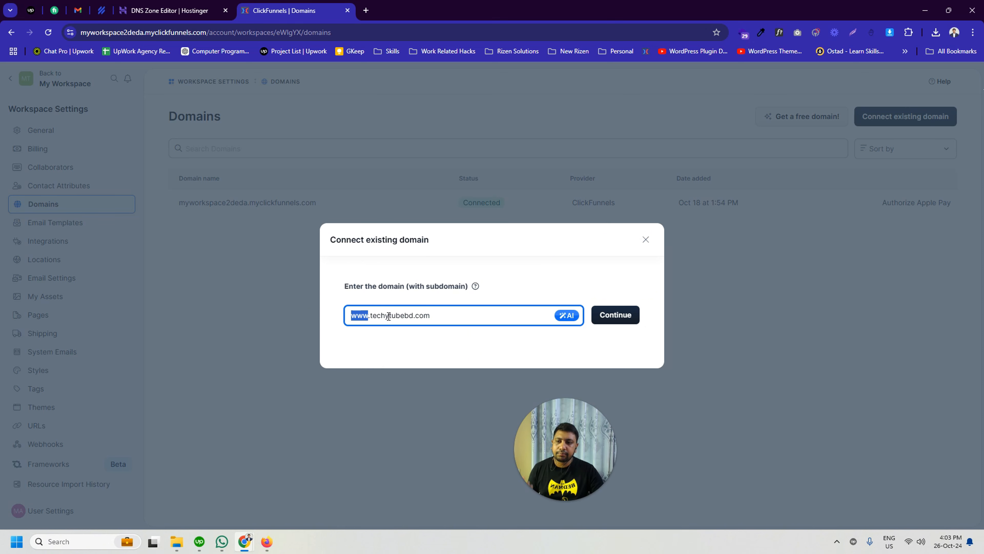
drag(457, 315, 370, 315)
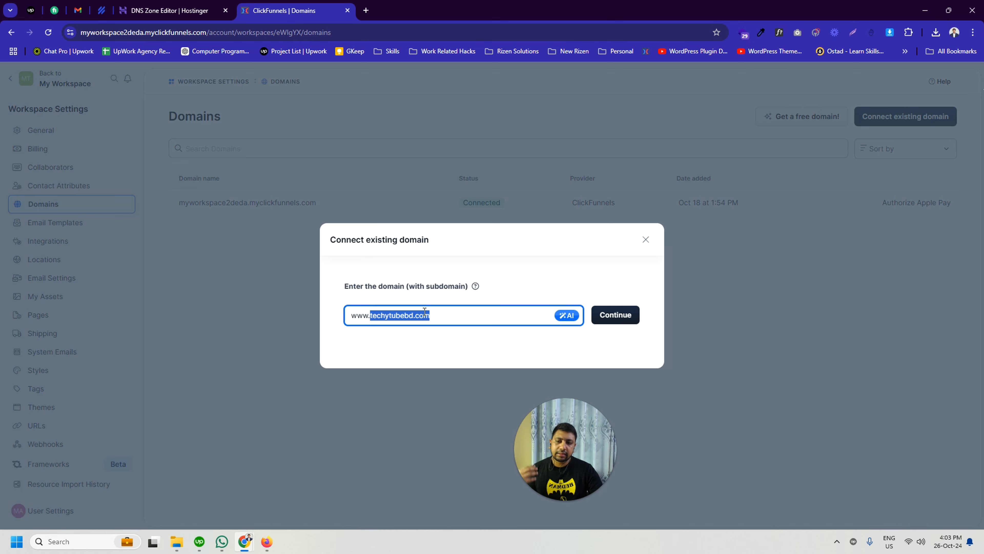
click(365, 313)
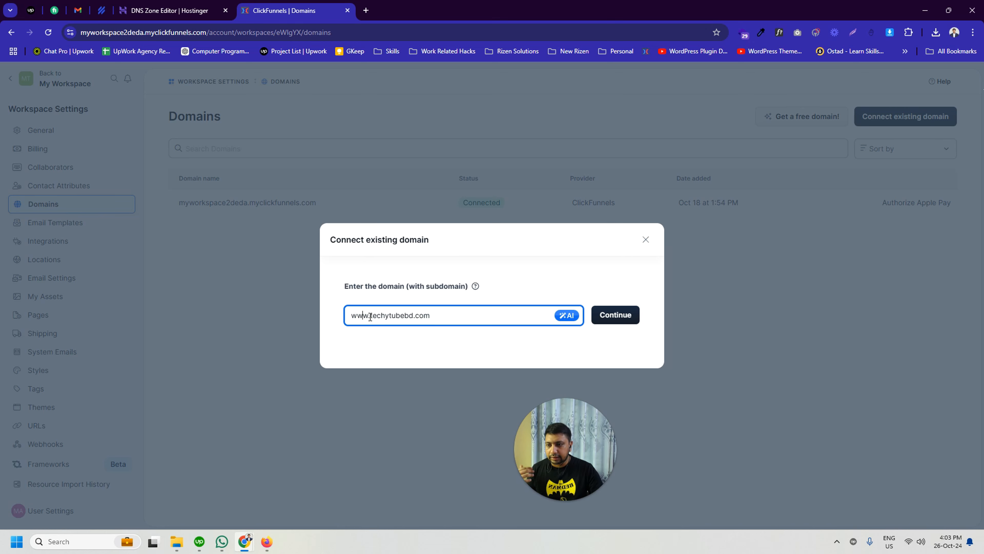
click(368, 316)
drag(368, 317, 335, 315)
text(sales)
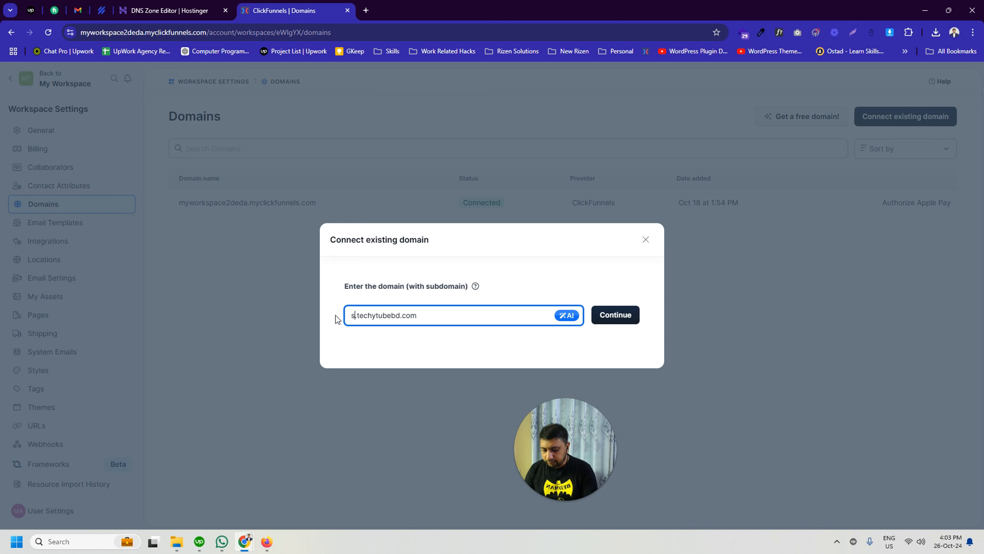
key(BackSpace)
key(BackSpace)
key(BackSpace)
key(BackSpace)
key(BackSpace)
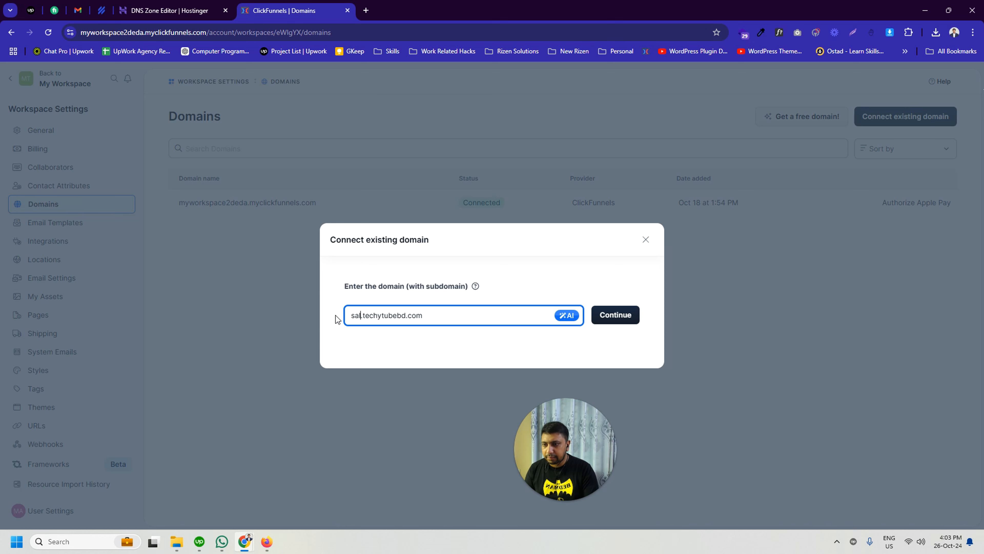
text(offer)
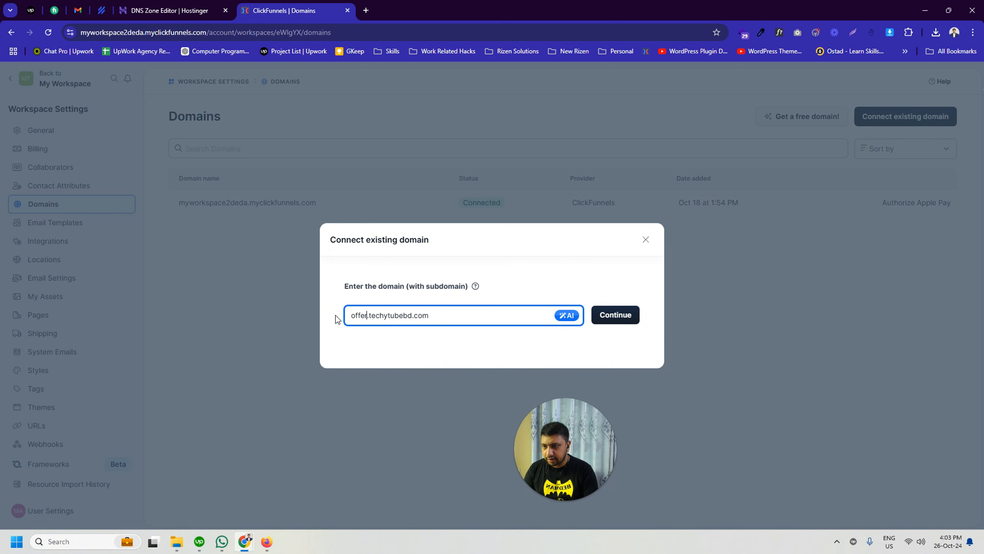
key(BackSpace)
text(\)
key(BackSpace)
key(BackSpace)
key(BackSpace)
key(BackSpace)
key(BackSpace)
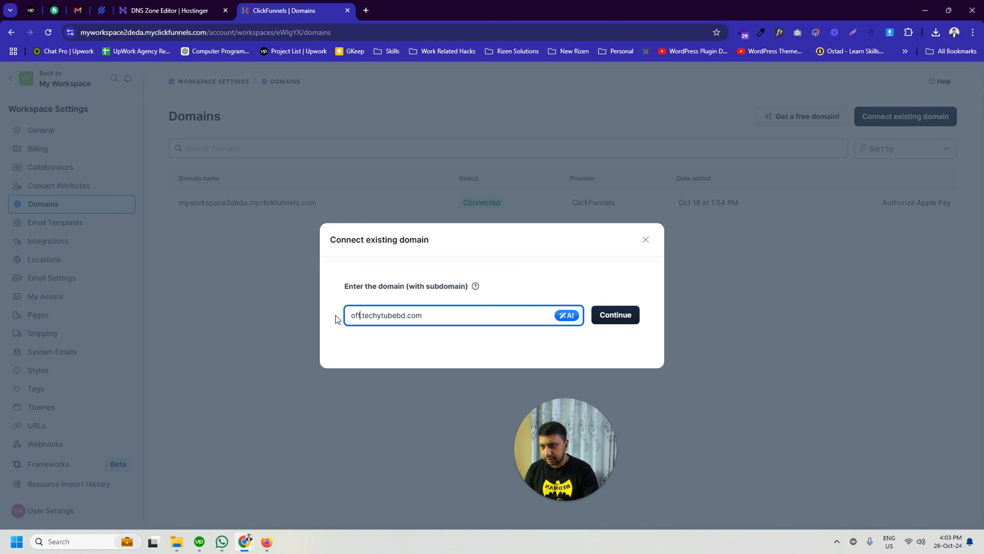
text(free)
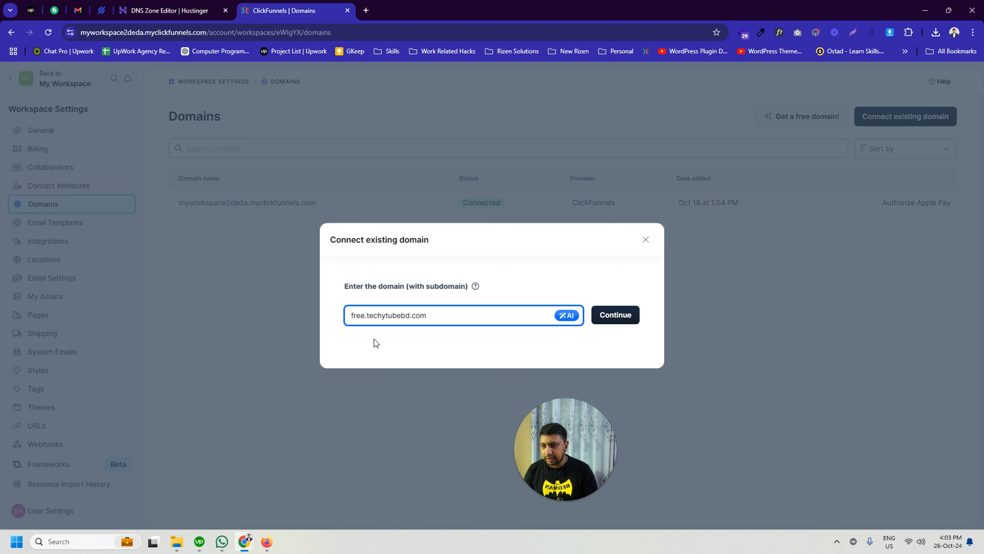
key(shift+Home)
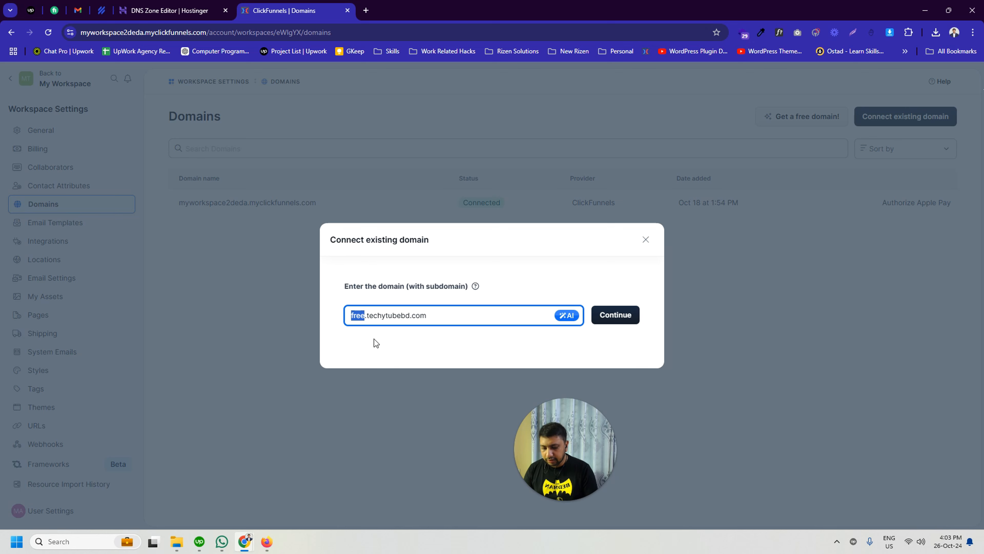
text(offer)
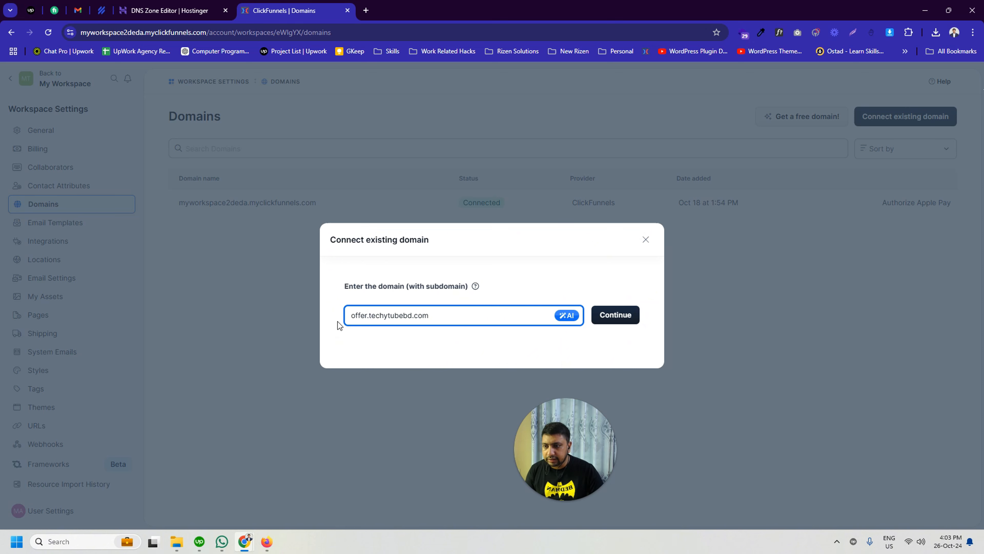
click(353, 317)
text(www.)
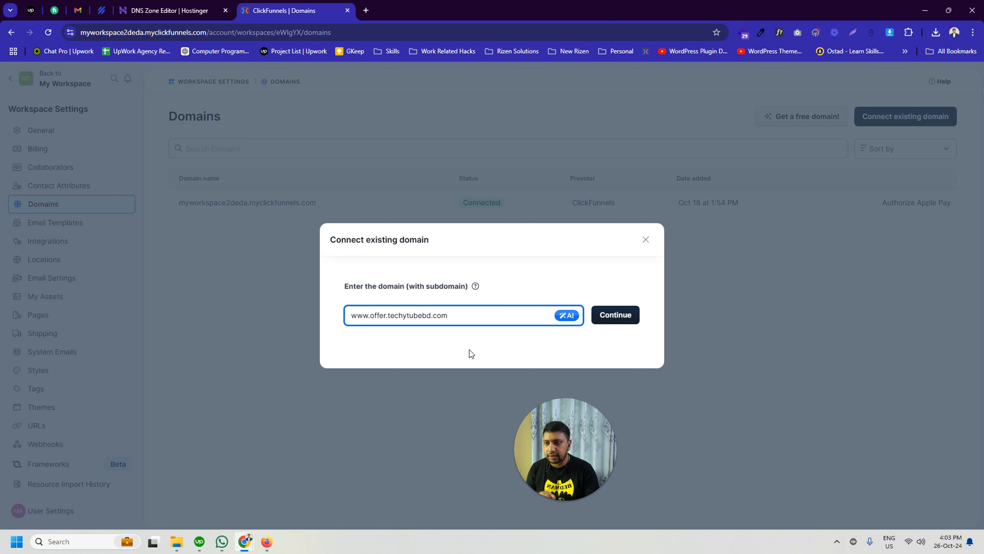
key(BackSpace)
key(BackSpace)
key(BackSpace)
key(BackSpace)
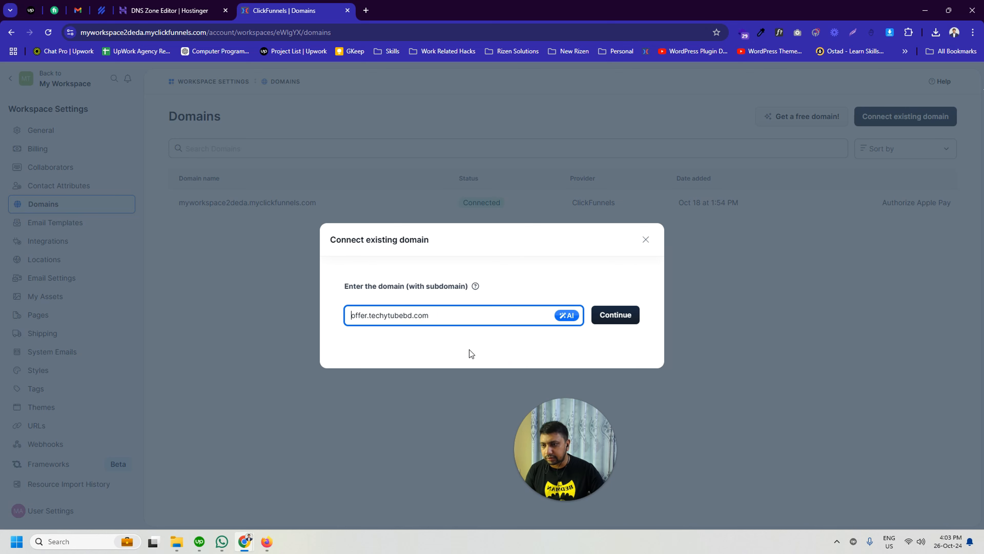
double_click(364, 315)
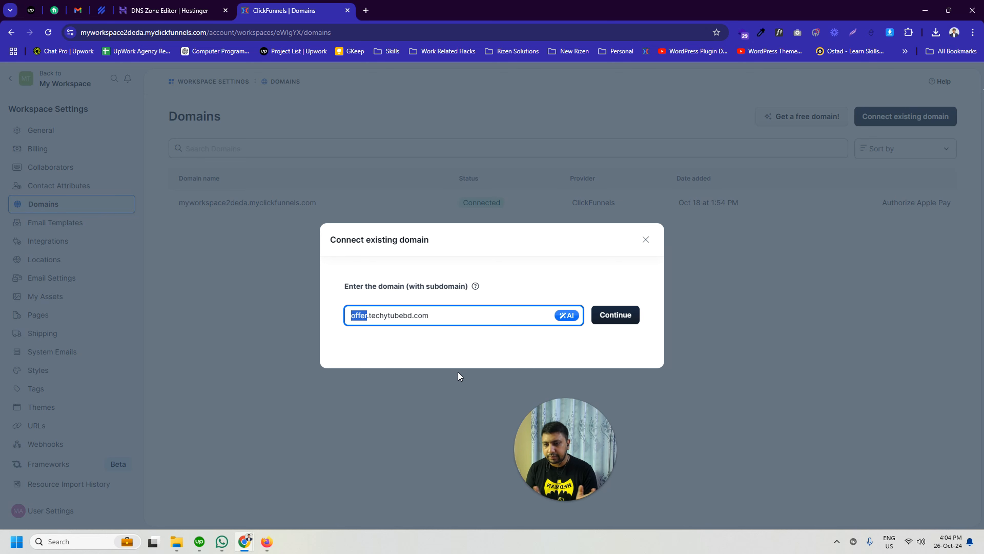
text(www)
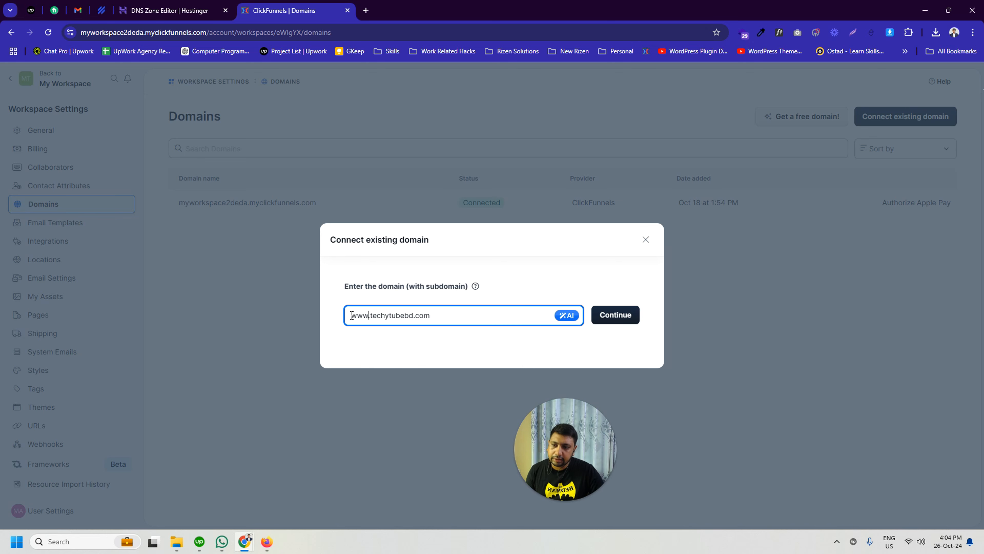
drag(352, 314, 455, 313)
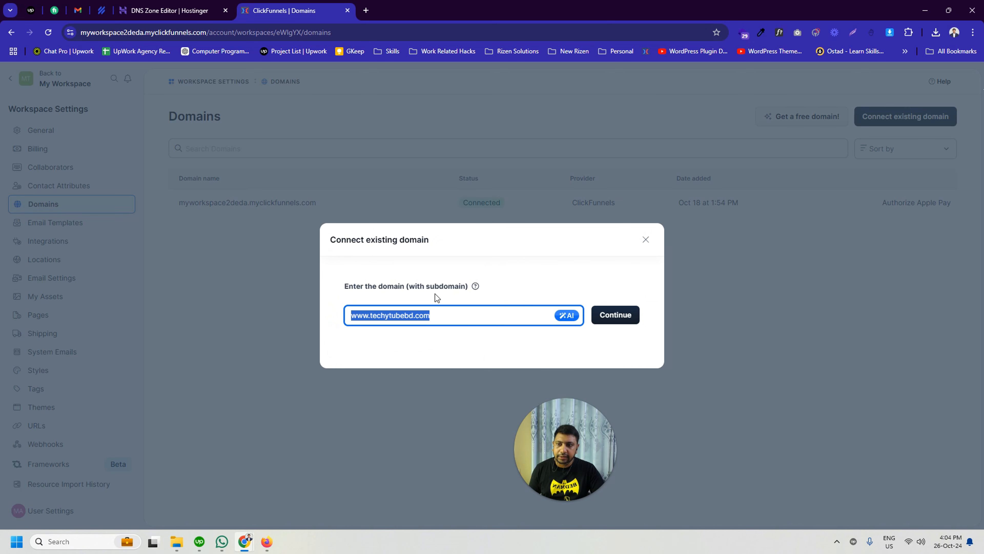
drag(367, 317, 343, 318)
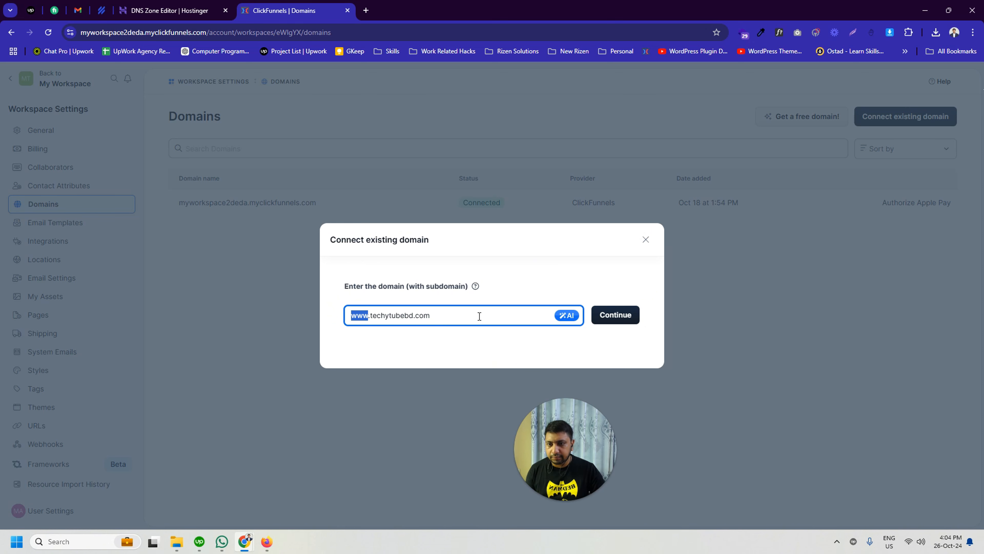
click(423, 315)
drag(459, 314, 344, 315)
click(615, 314)
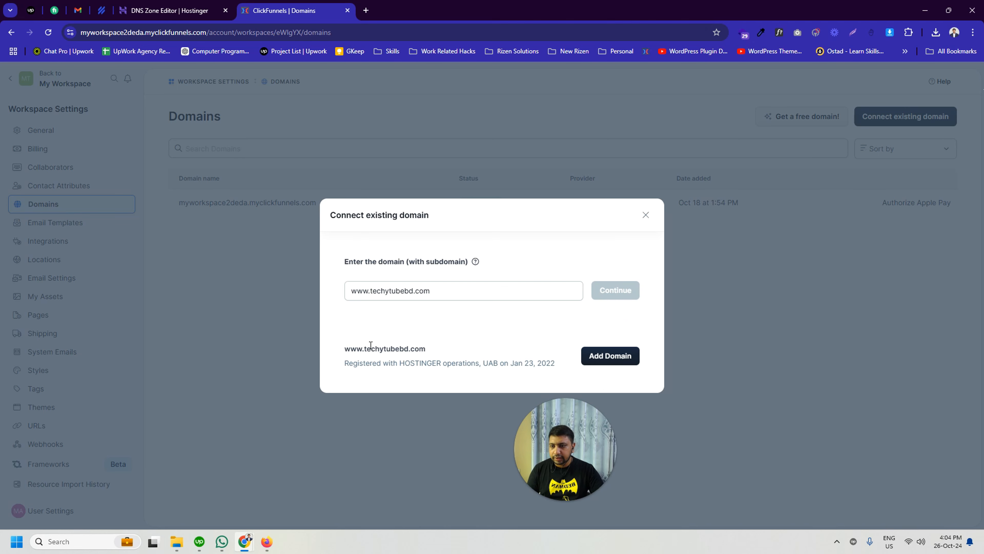
click(346, 348)
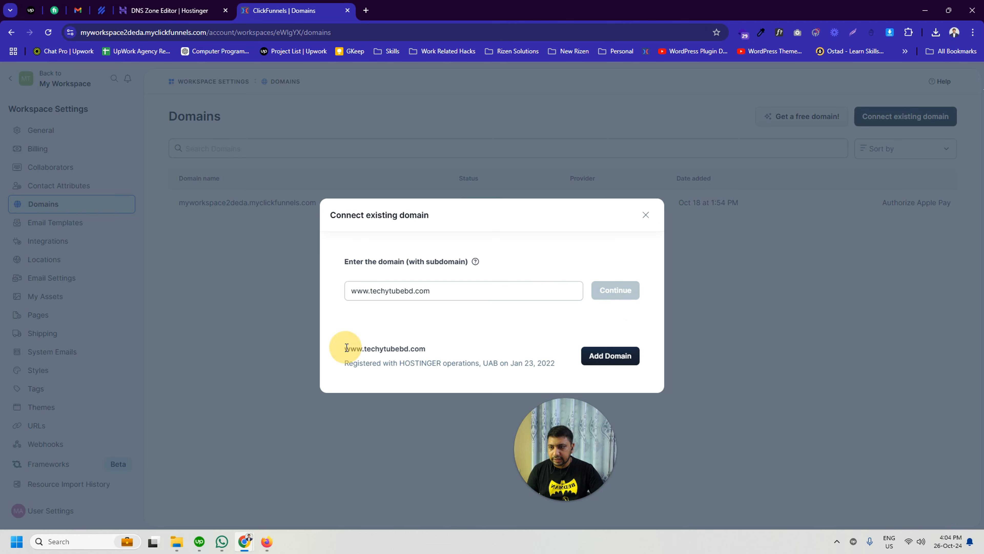
drag(349, 364, 482, 366)
click(481, 366)
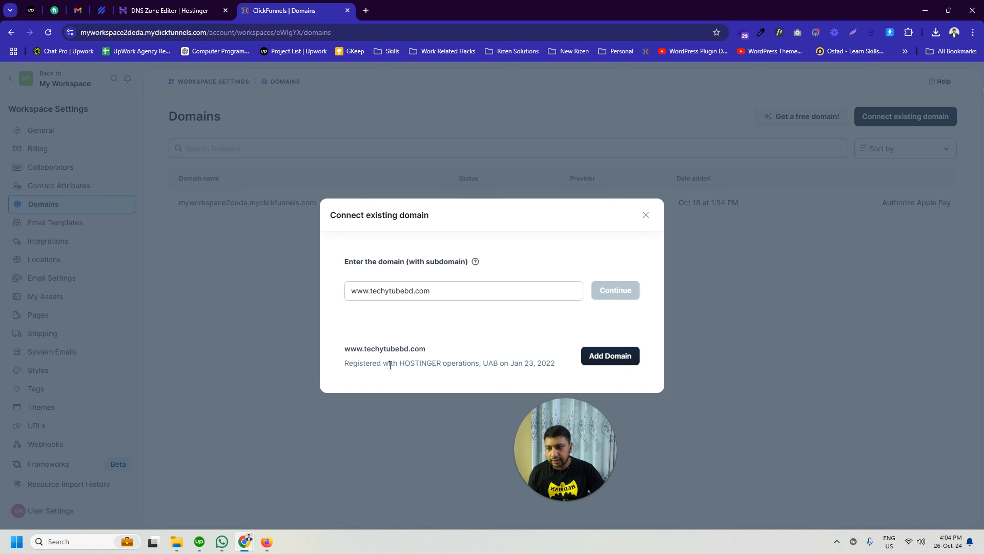
drag(390, 365, 454, 365)
click(468, 368)
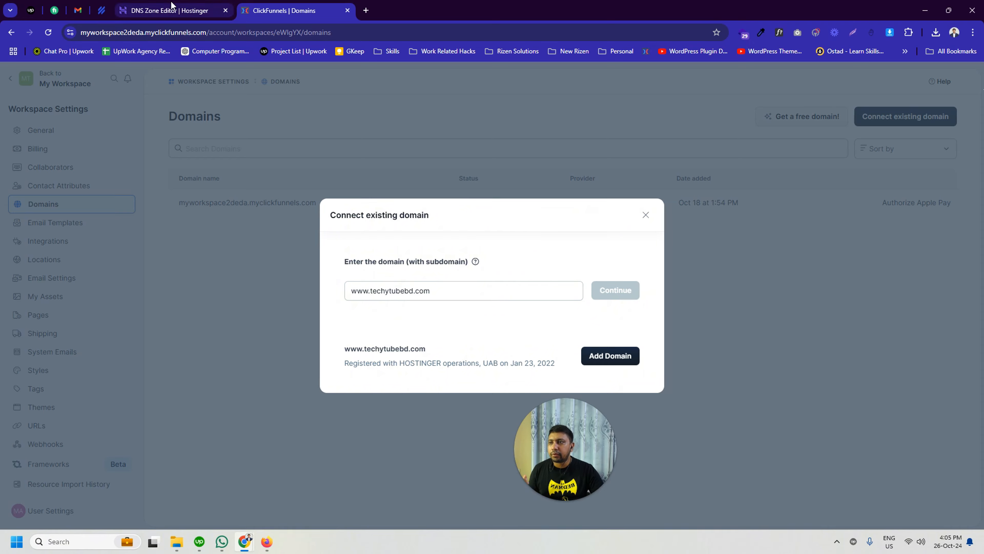
click(174, 11)
click(283, 8)
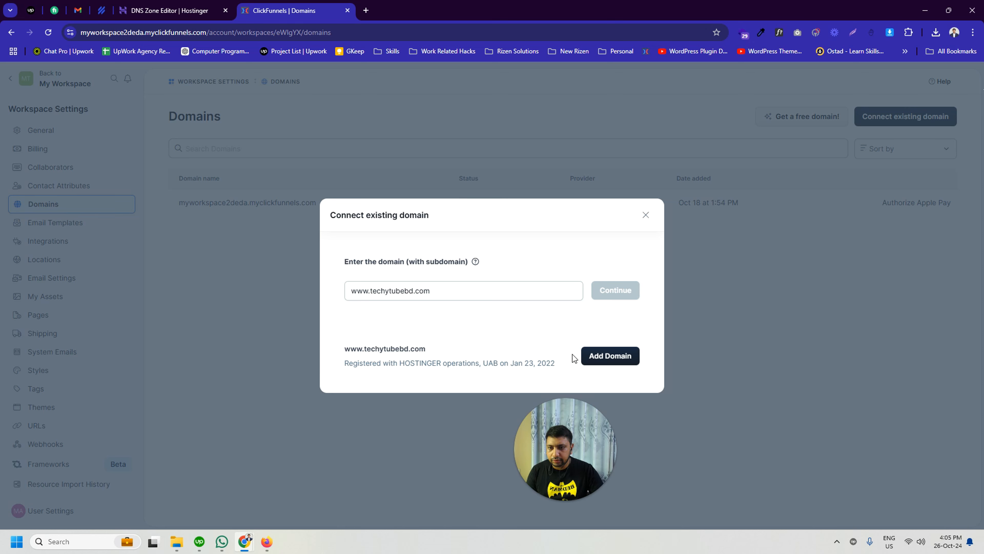
click(612, 355)
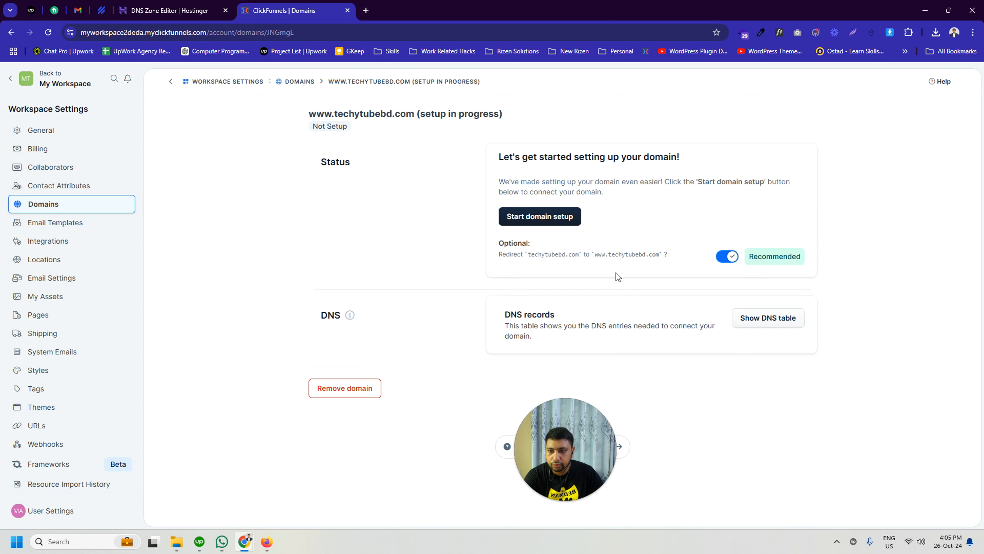
drag(499, 243, 535, 247)
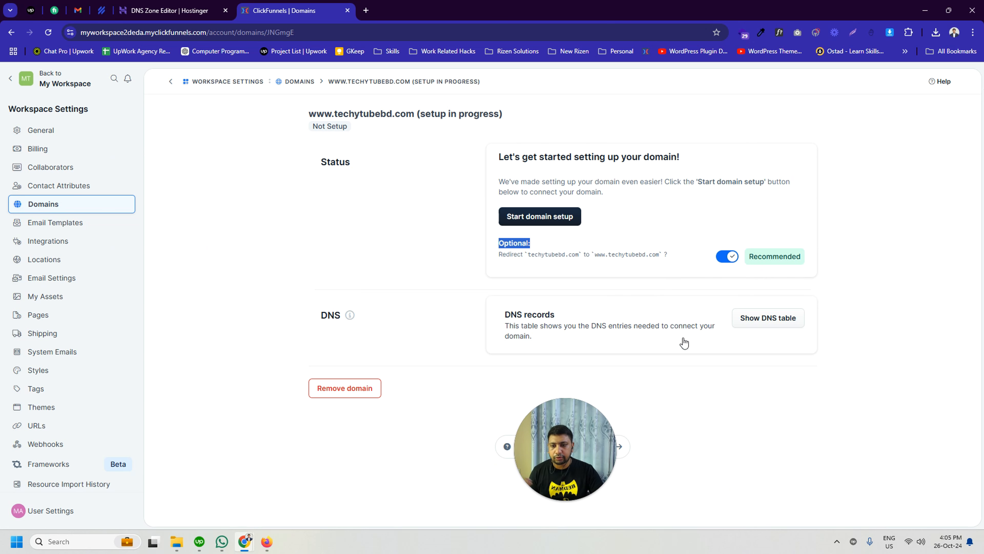
click(559, 276)
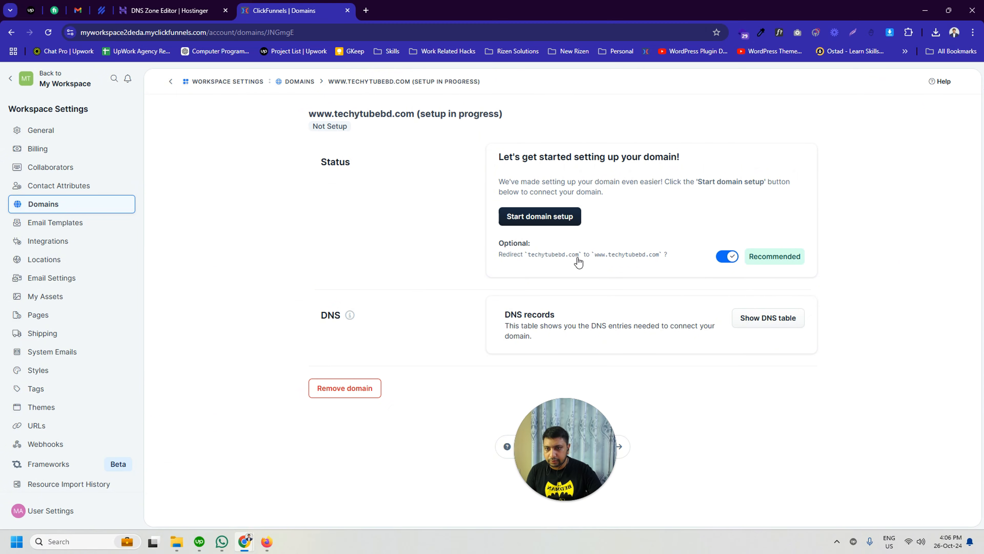
click(569, 256)
drag(569, 258, 388, 240)
click(389, 237)
click(367, 10)
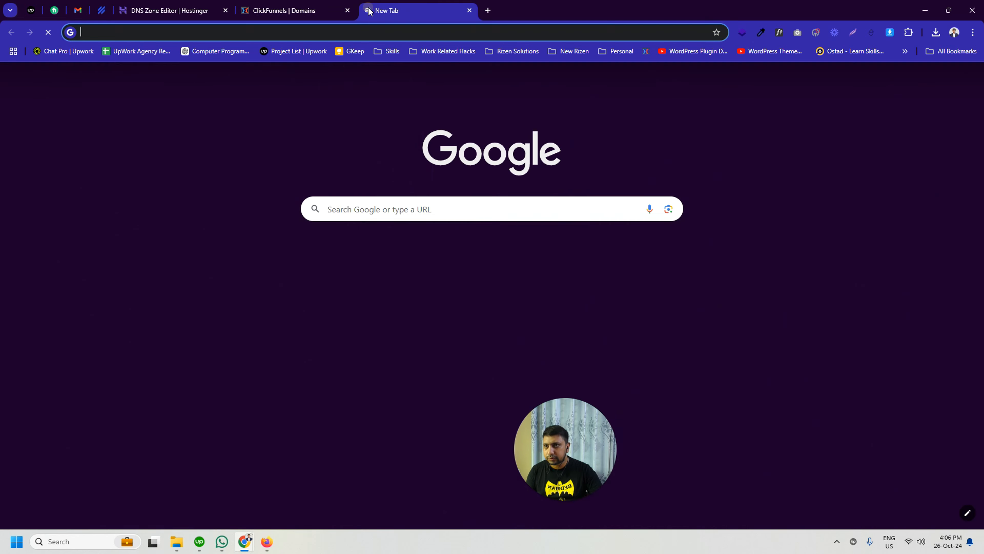
text(https:)
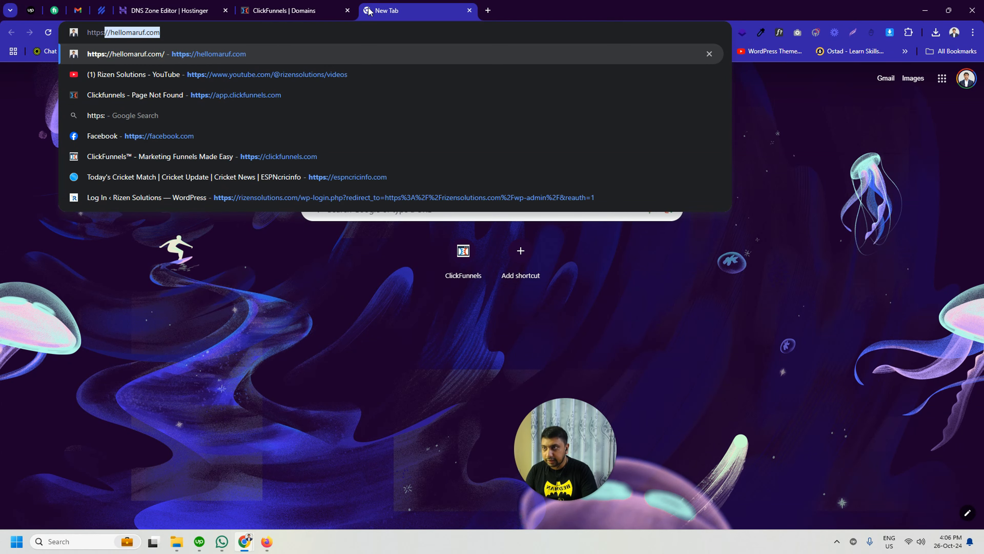
text(//)
text(techytubebd.com)
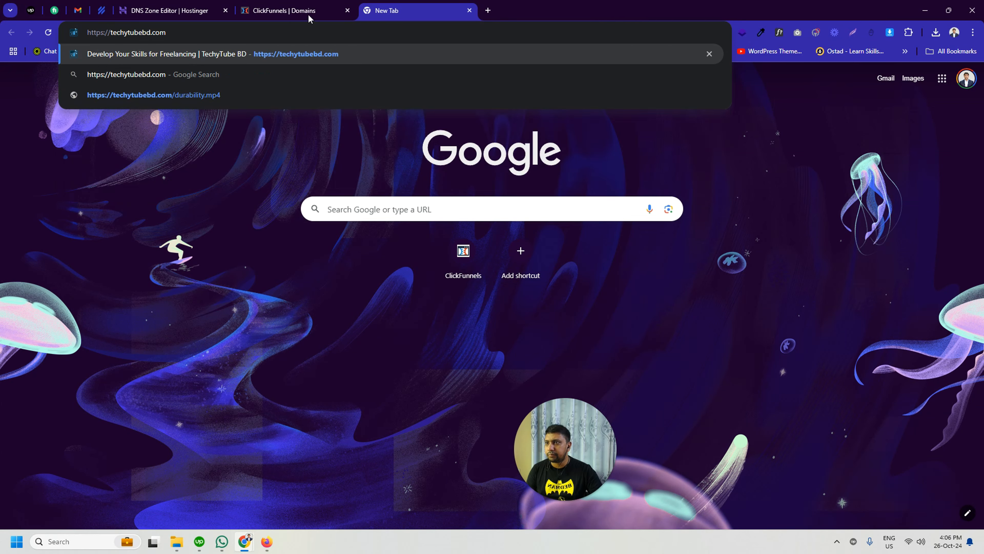
click(156, 168)
drag(169, 33, 68, 33)
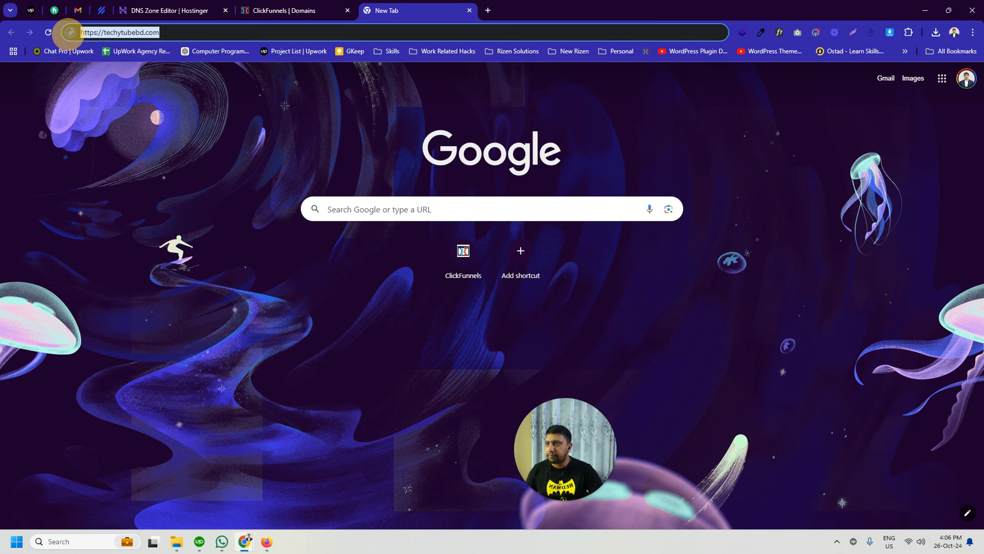
click(274, 4)
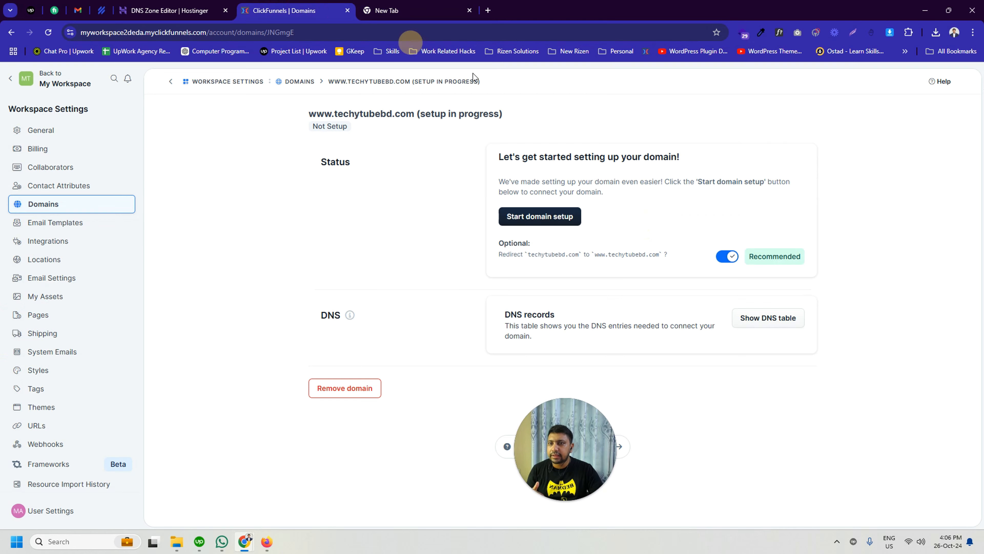
click(415, 5)
click(105, 32)
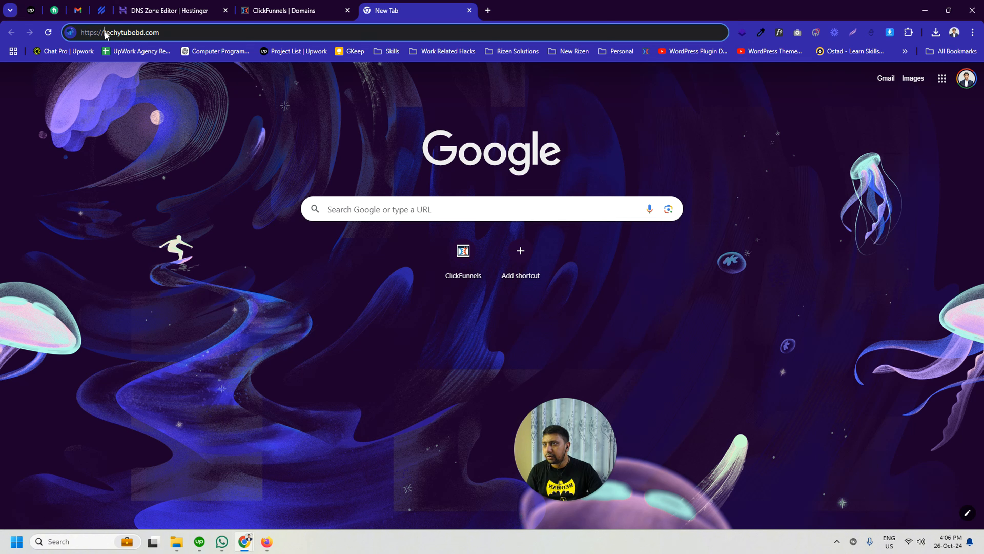
text(www.)
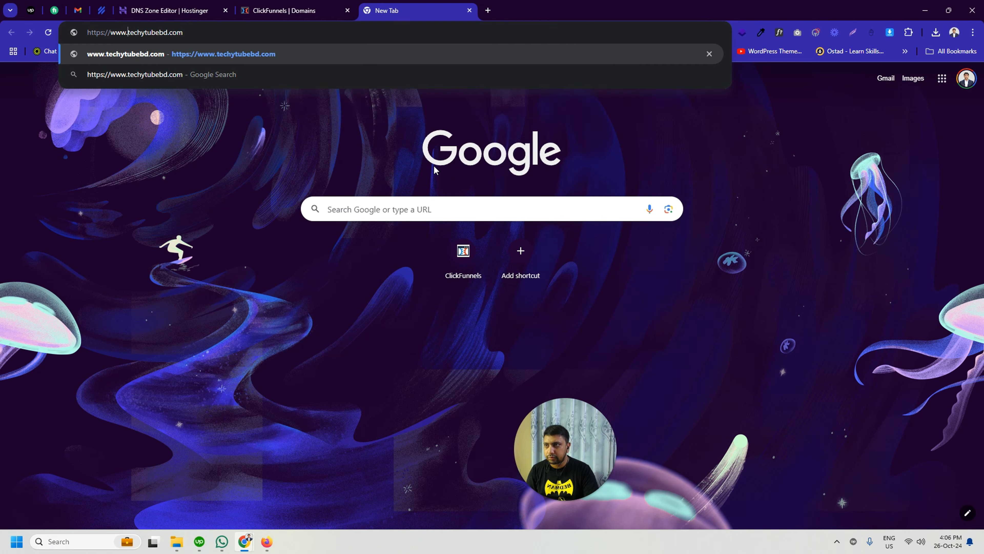
drag(189, 32, 84, 33)
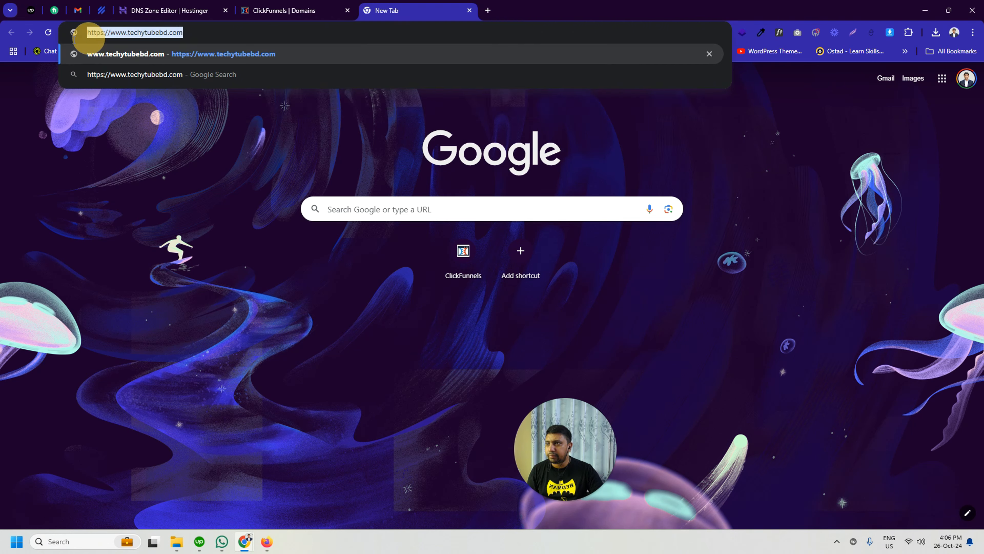
click(289, 11)
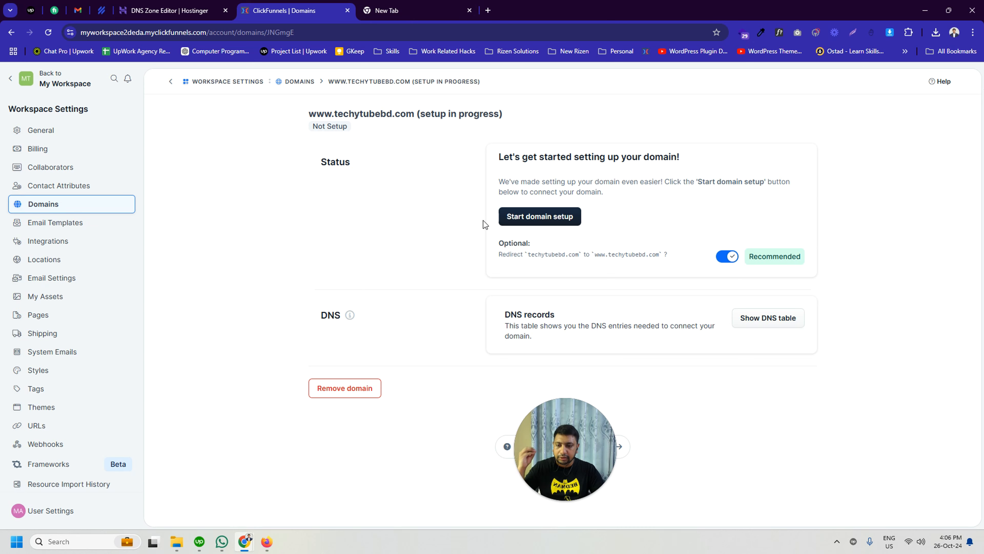
click(406, 10)
drag(178, 32, 149, 33)
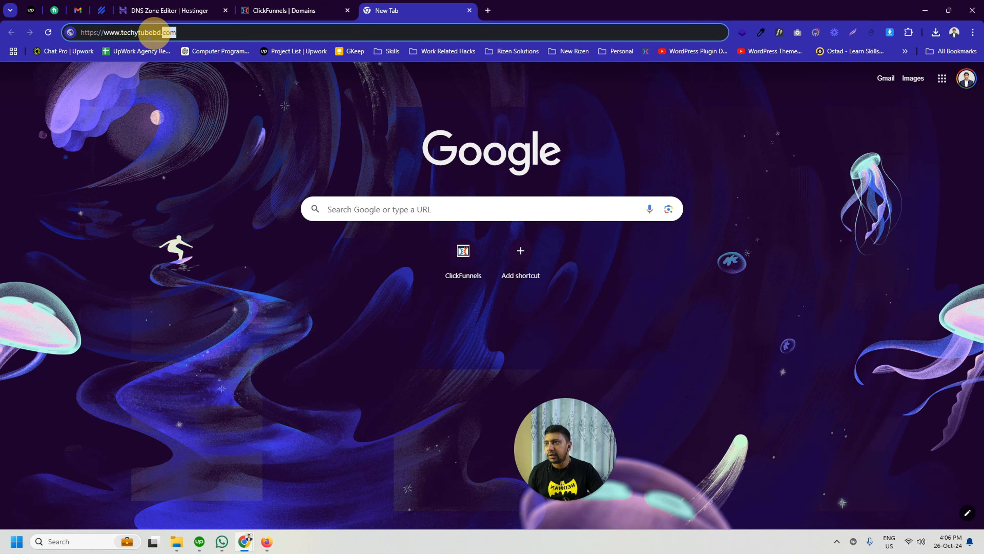
click(298, 10)
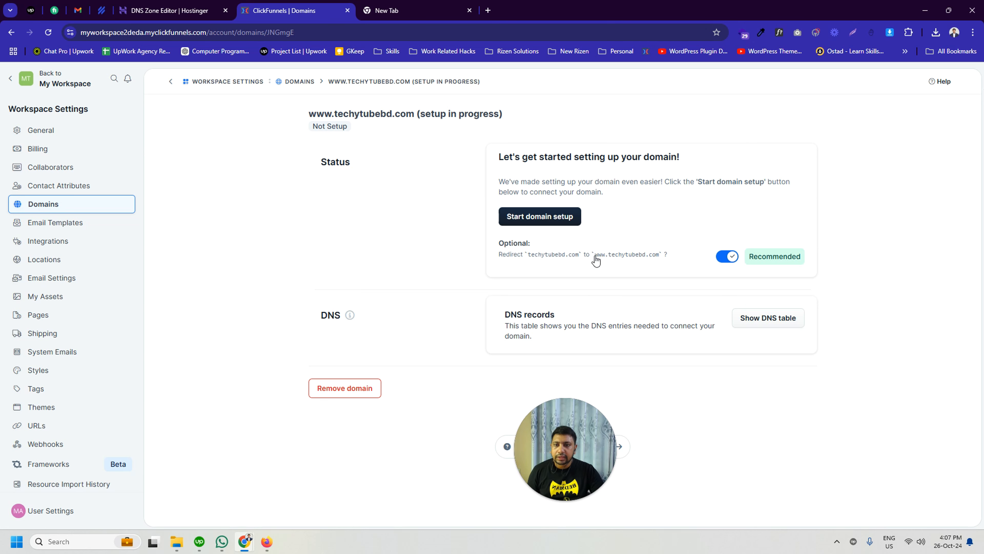
drag(595, 256, 848, 247)
click(867, 242)
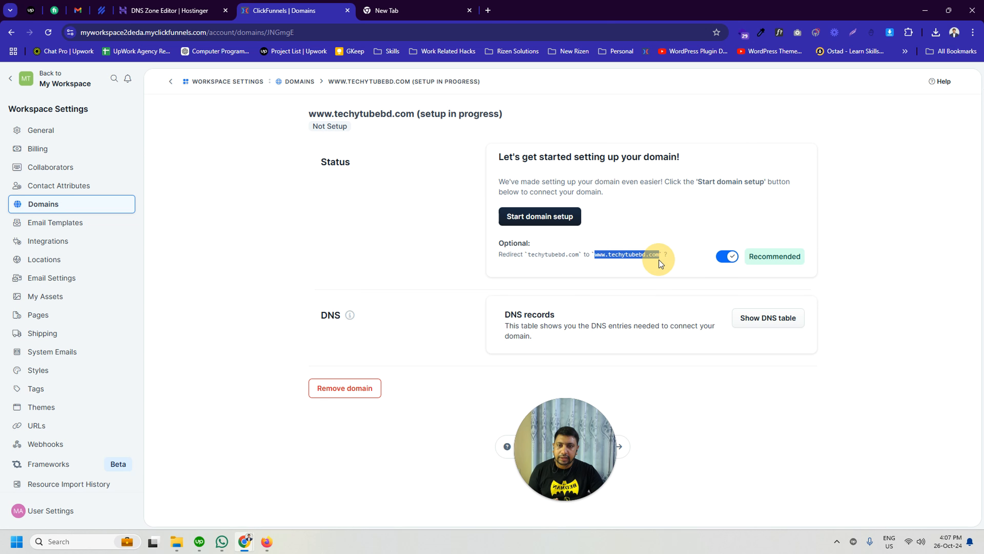
drag(659, 260, 808, 246)
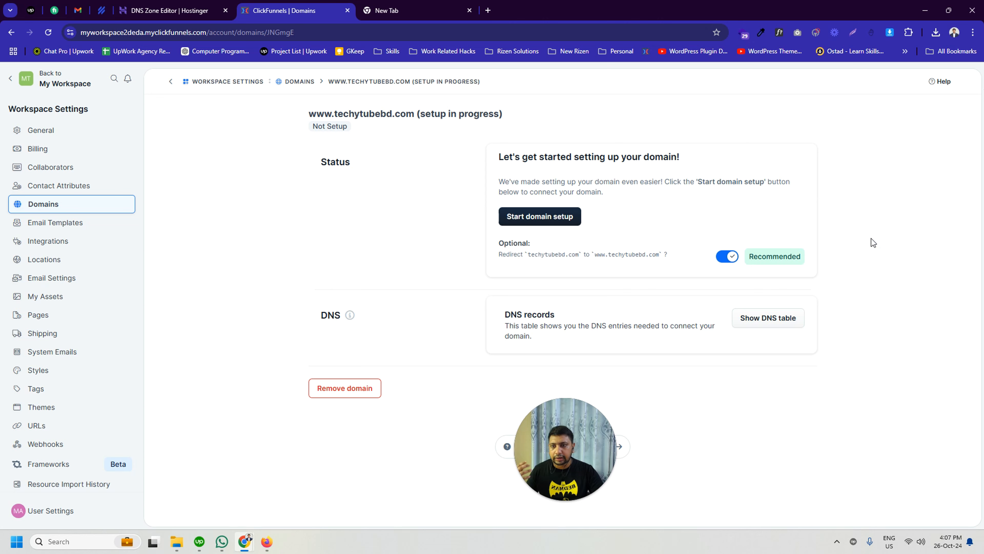
click(421, 5)
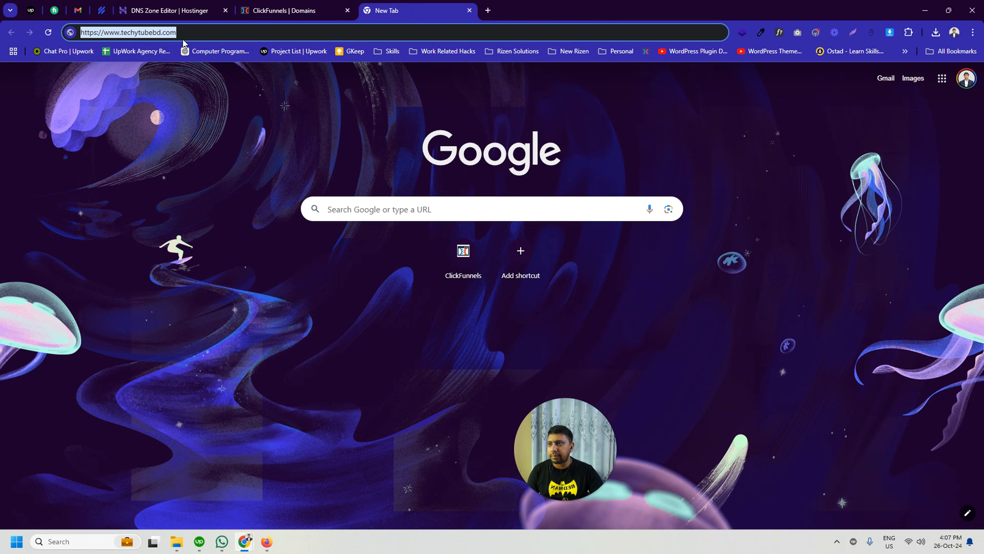
click(107, 34)
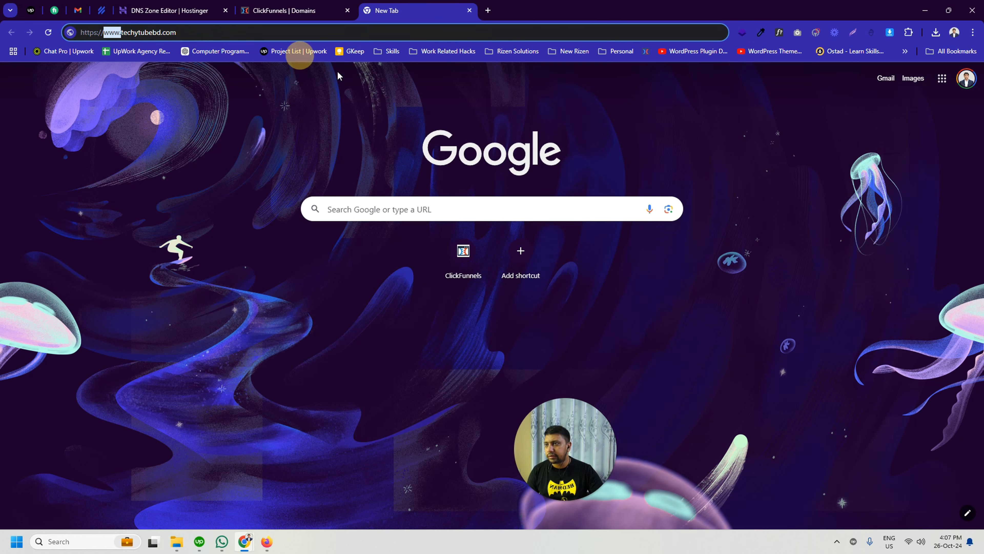
key(BackSpace)
key(Return)
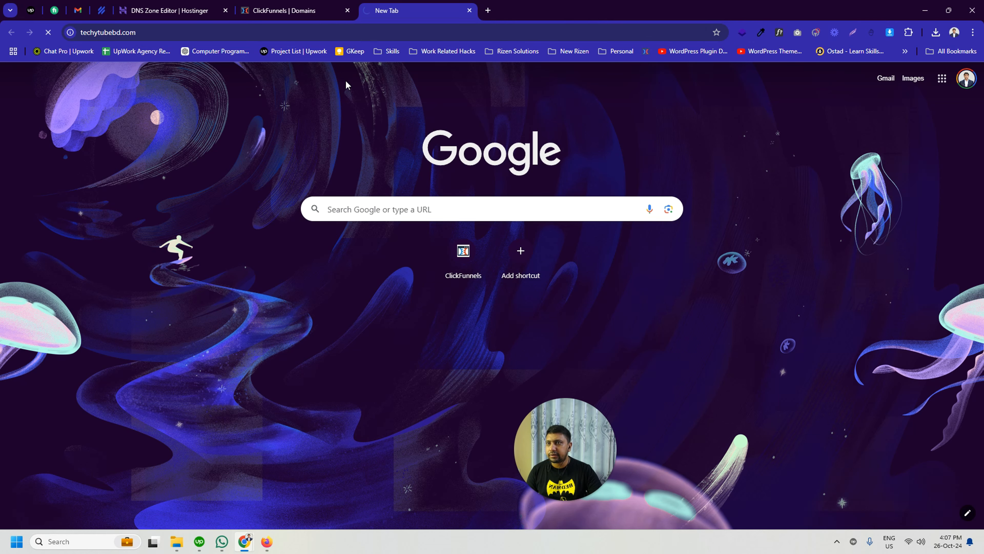
Step: Look through the existing TechyTube BD home page at the root domain, from its opening section to the course offers
double_click(245, 36)
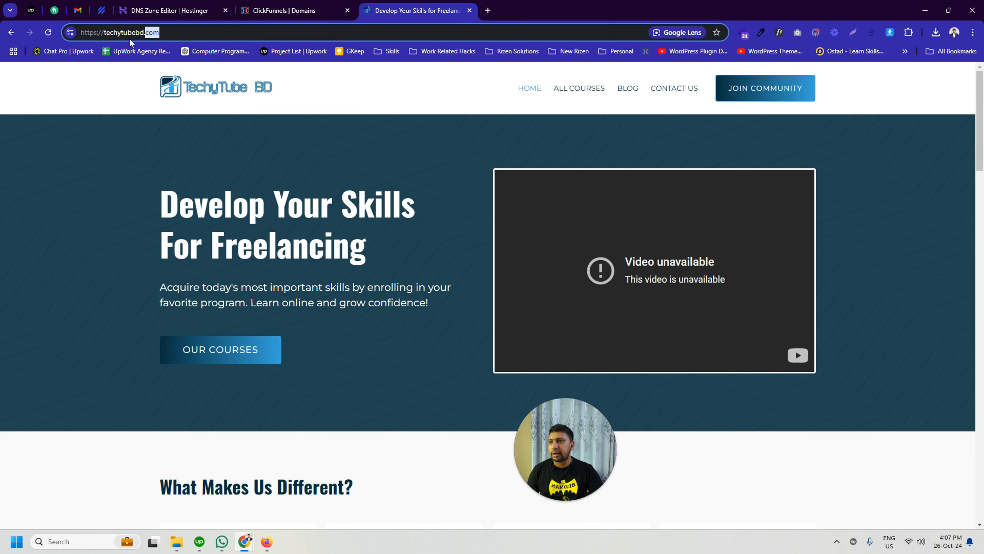
scroll(558, 157, down, 8)
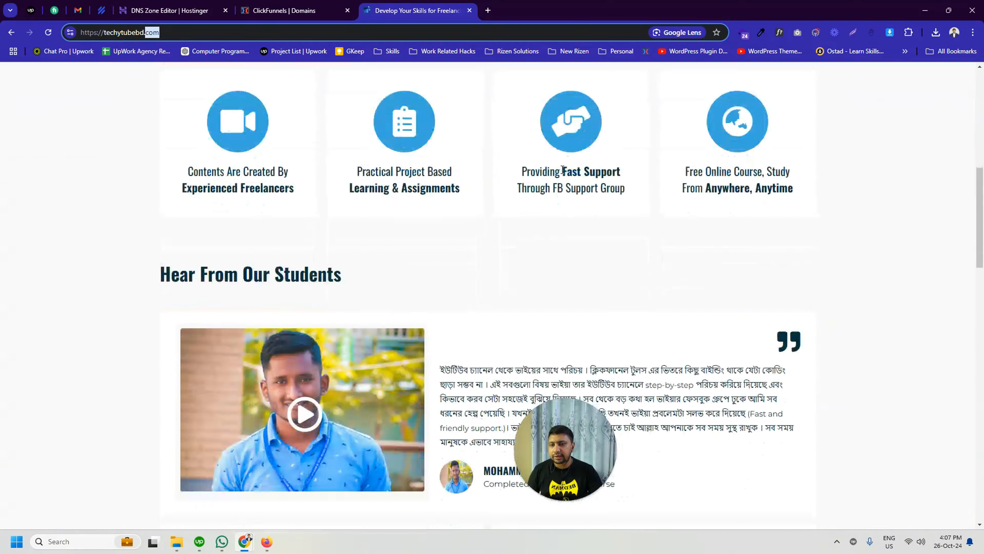
scroll(560, 161, up, 8)
scroll(562, 167, down, 15)
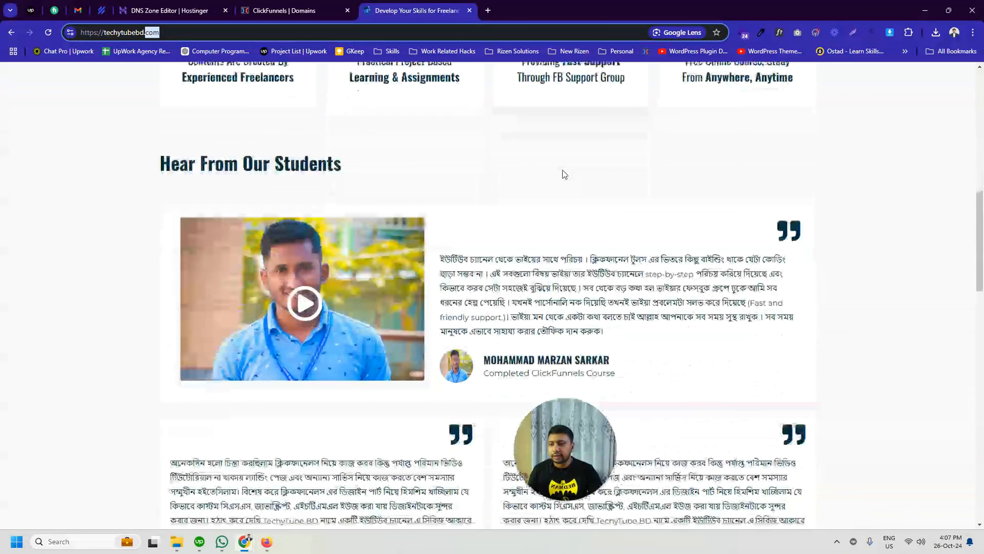
scroll(563, 169, up, 1)
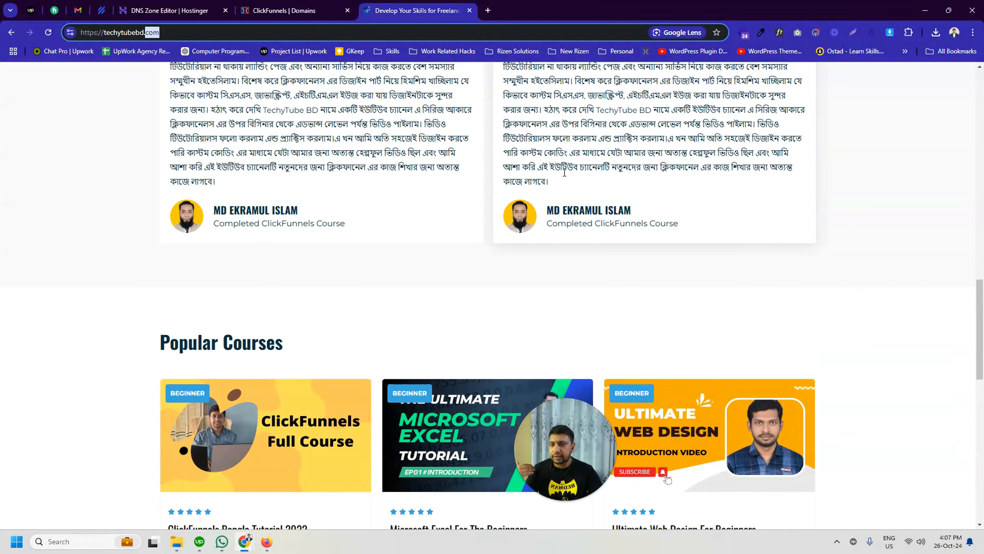
scroll(564, 170, up, 1)
scroll(565, 171, down, 3)
scroll(566, 176, down, 5)
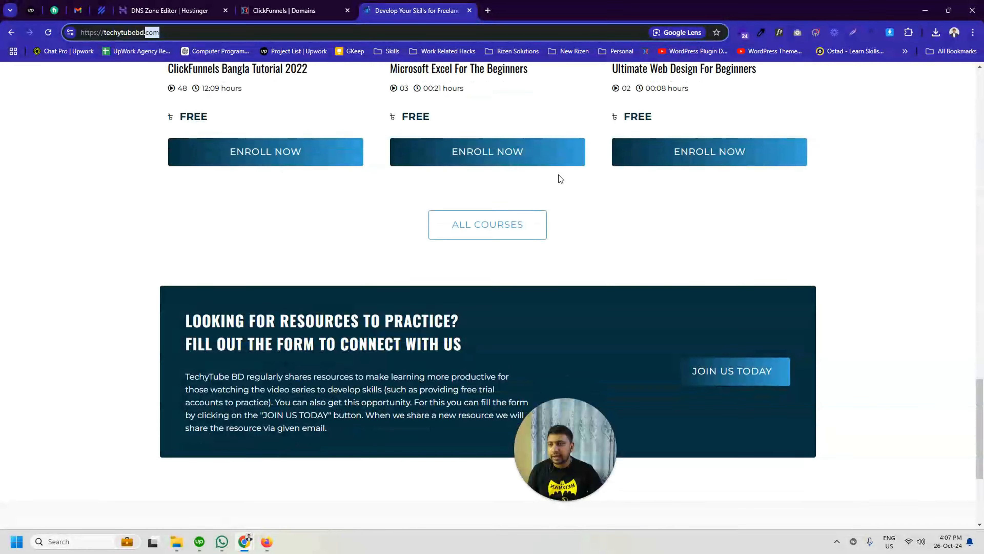
click(198, 31)
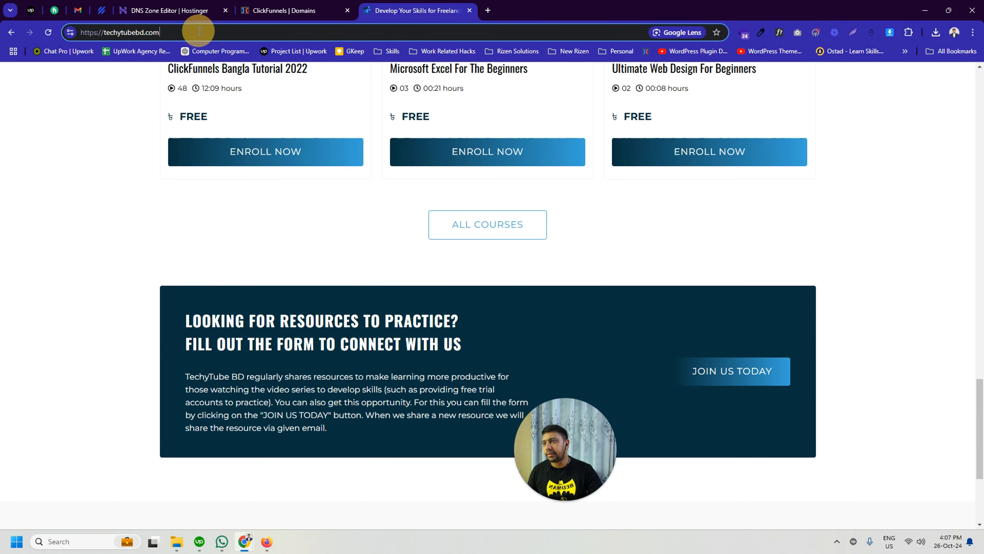
click(317, 5)
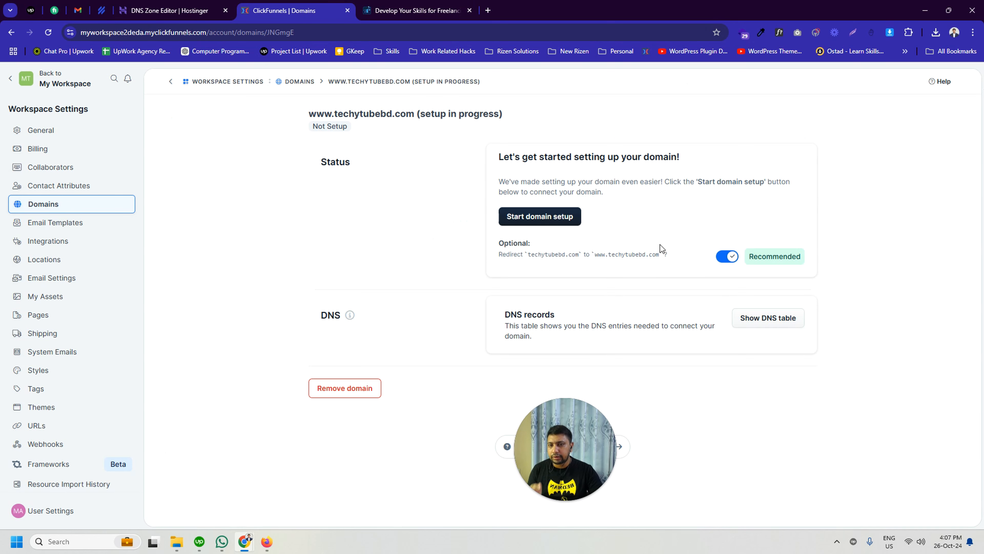
click(723, 257)
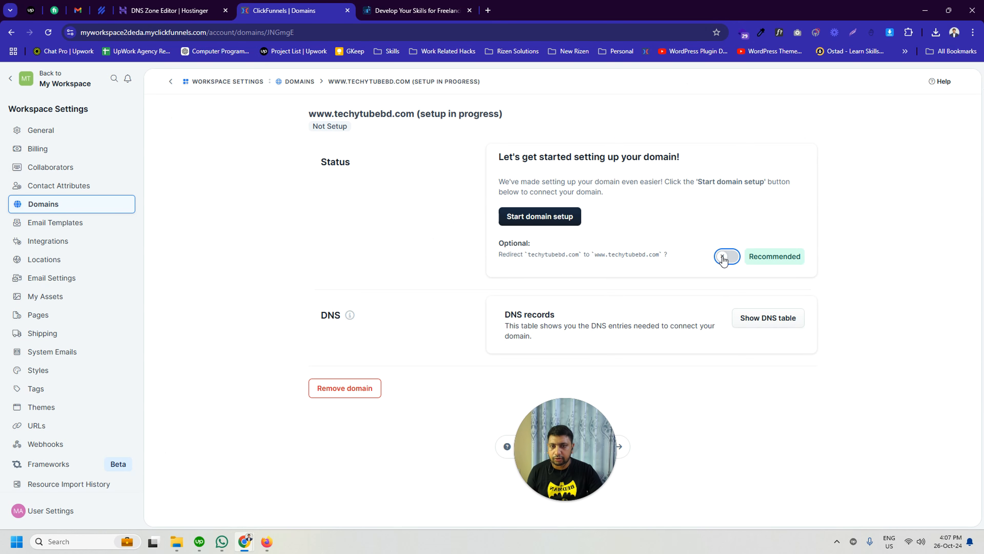
click(441, 199)
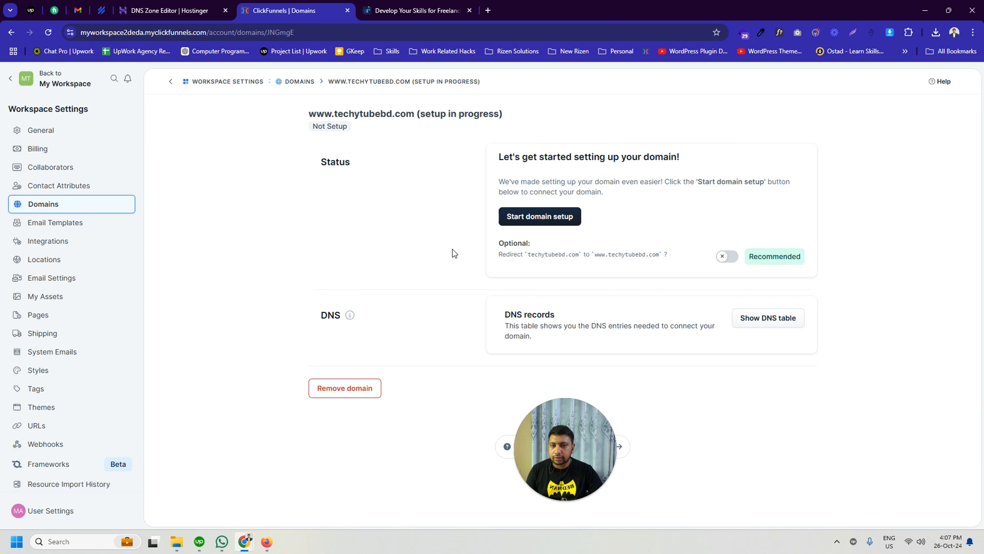
click(772, 324)
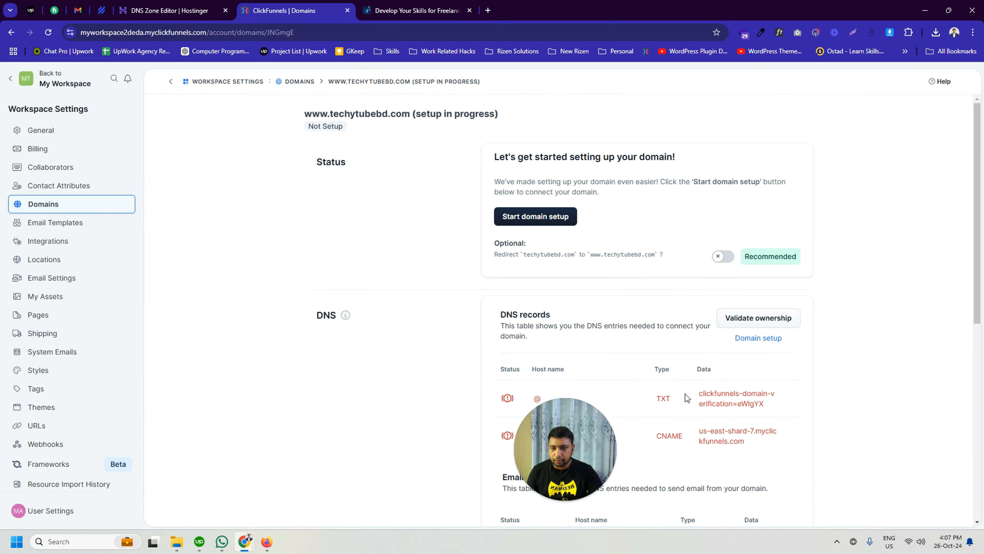
drag(576, 445, 446, 457)
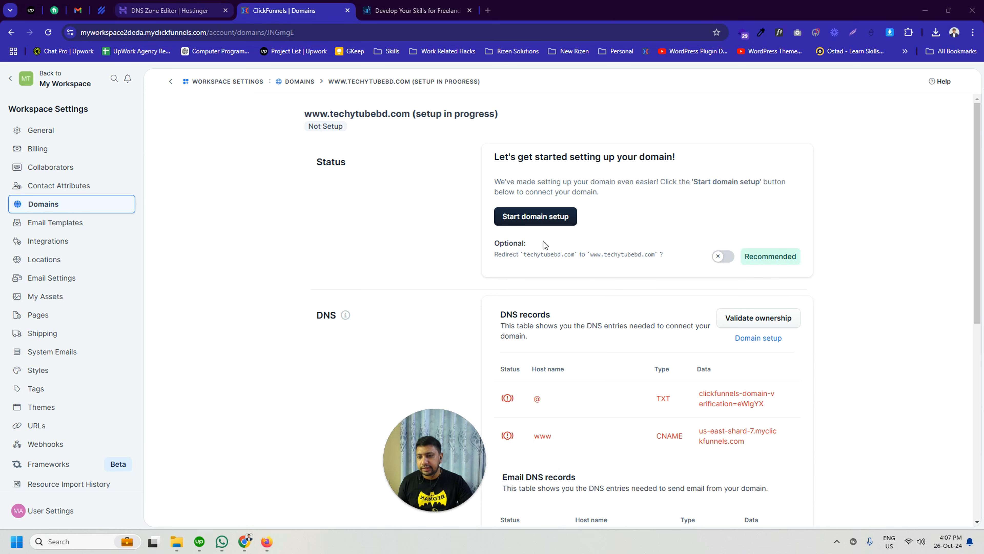
scroll(586, 278, down, 6)
scroll(589, 282, down, 3)
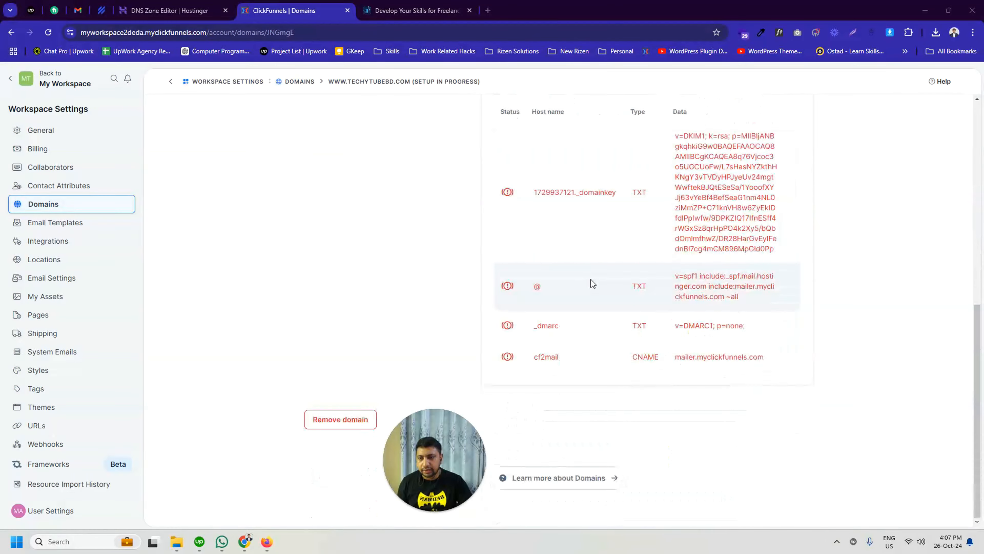
scroll(609, 281, up, 5)
scroll(611, 281, up, 3)
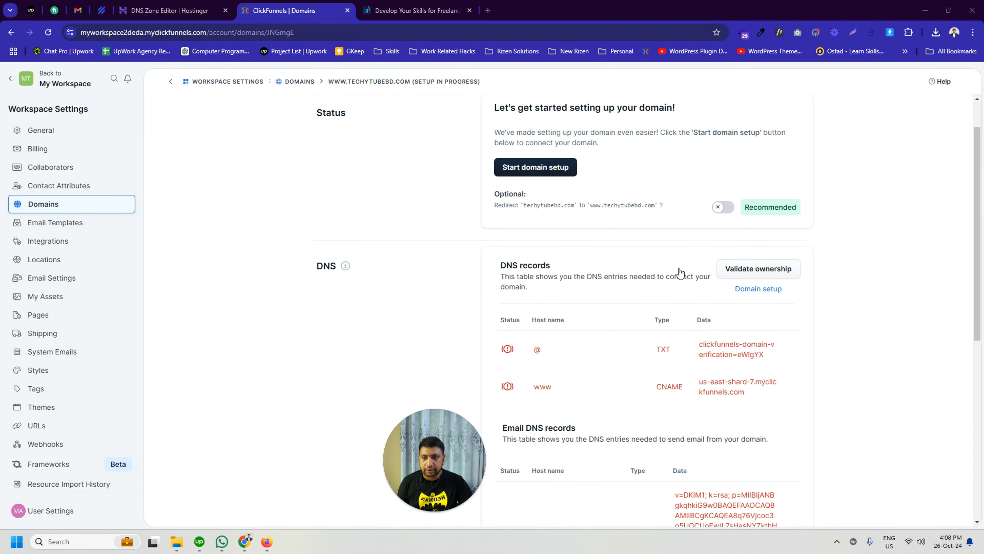
click(739, 272)
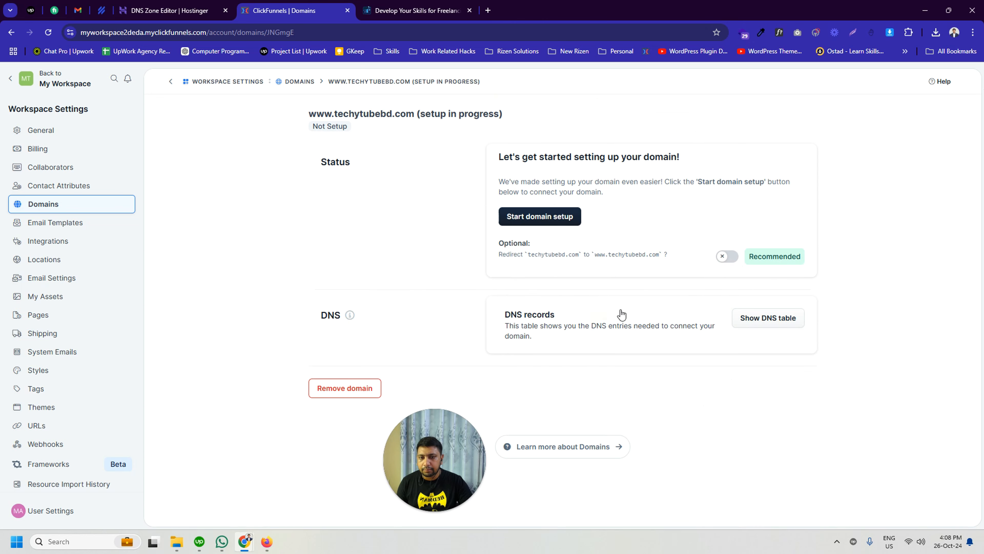
drag(446, 442, 530, 445)
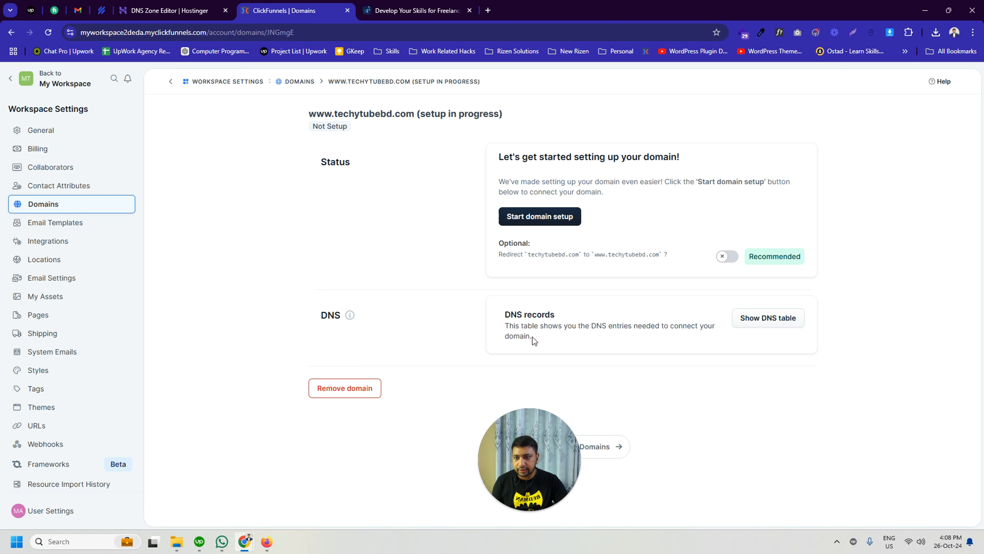
drag(520, 448, 577, 448)
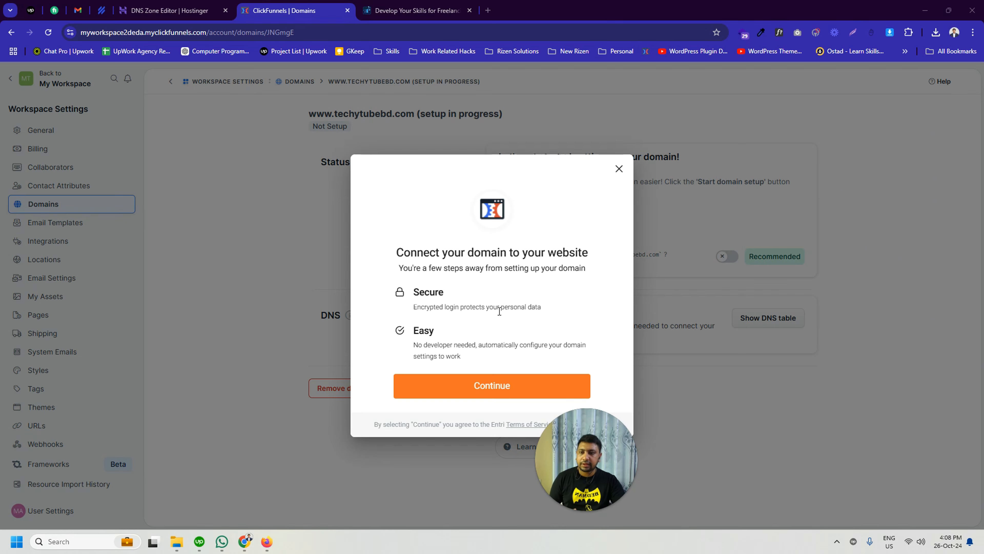
drag(550, 443, 611, 449)
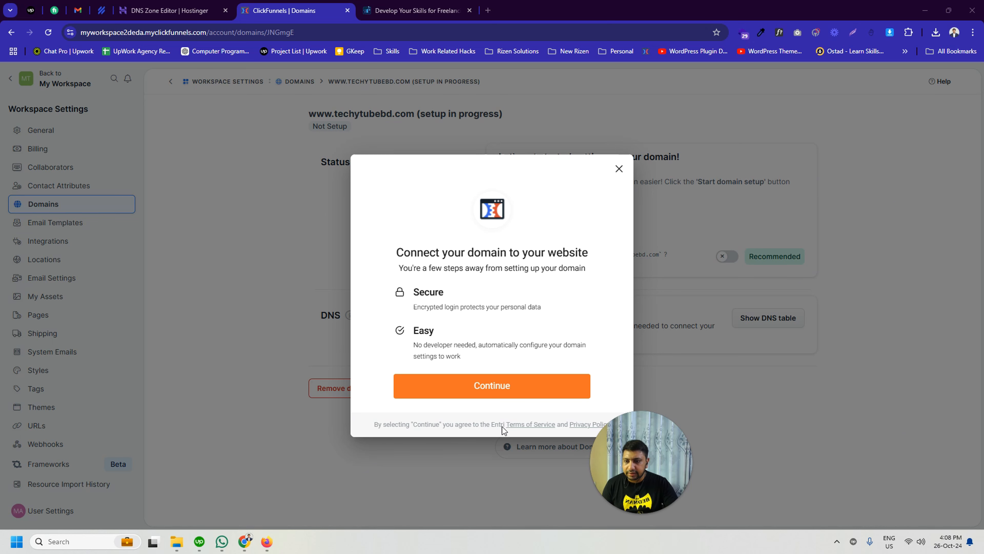
drag(607, 457, 531, 459)
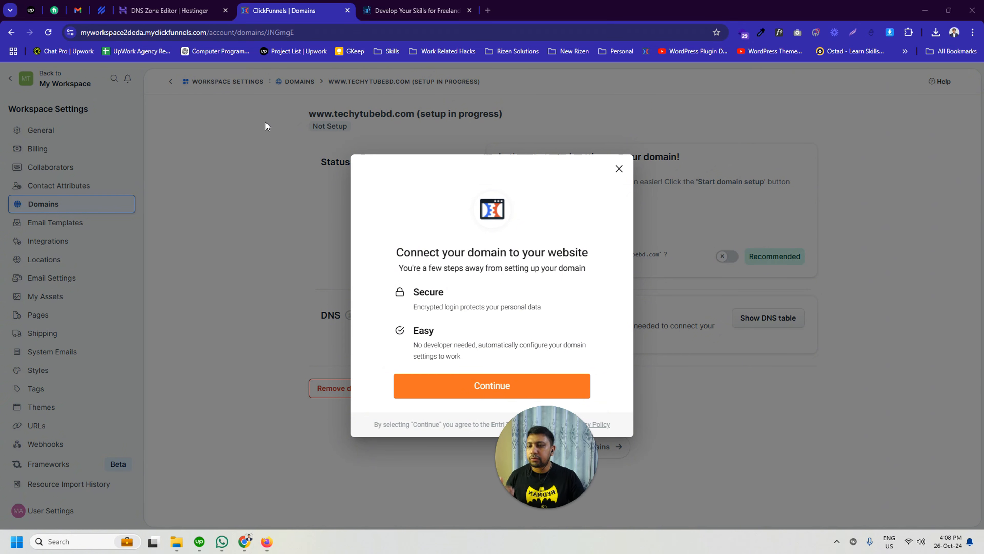
click(162, 8)
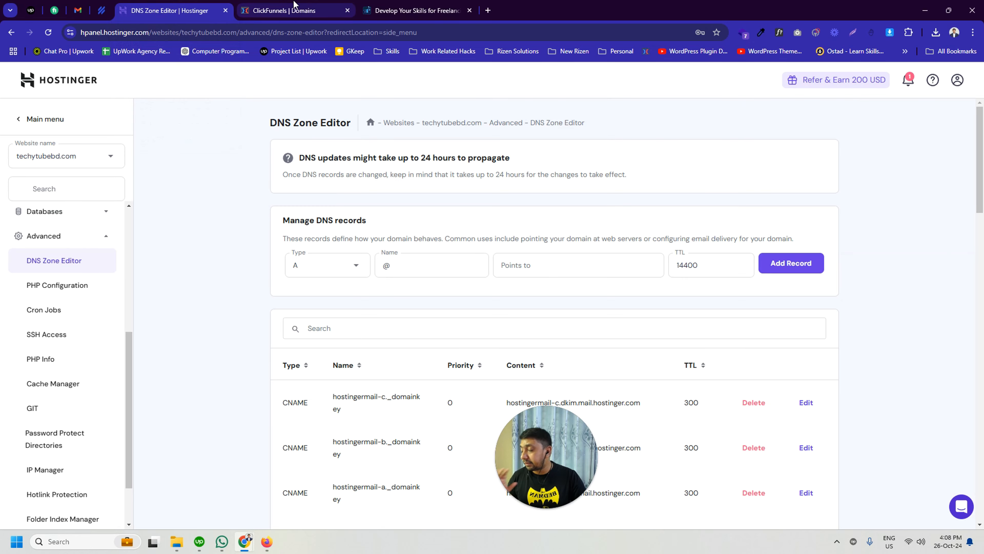
click(310, 4)
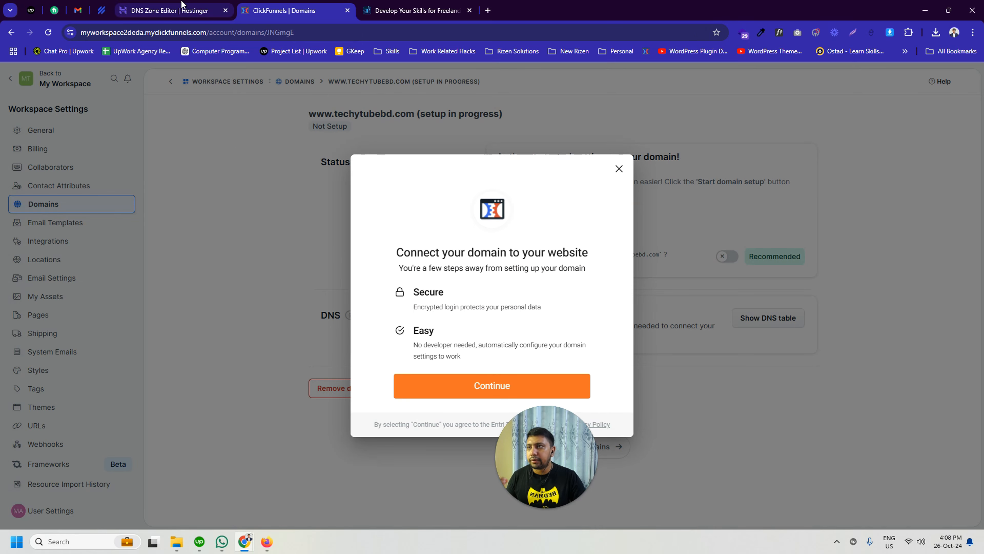
click(182, 8)
click(313, 6)
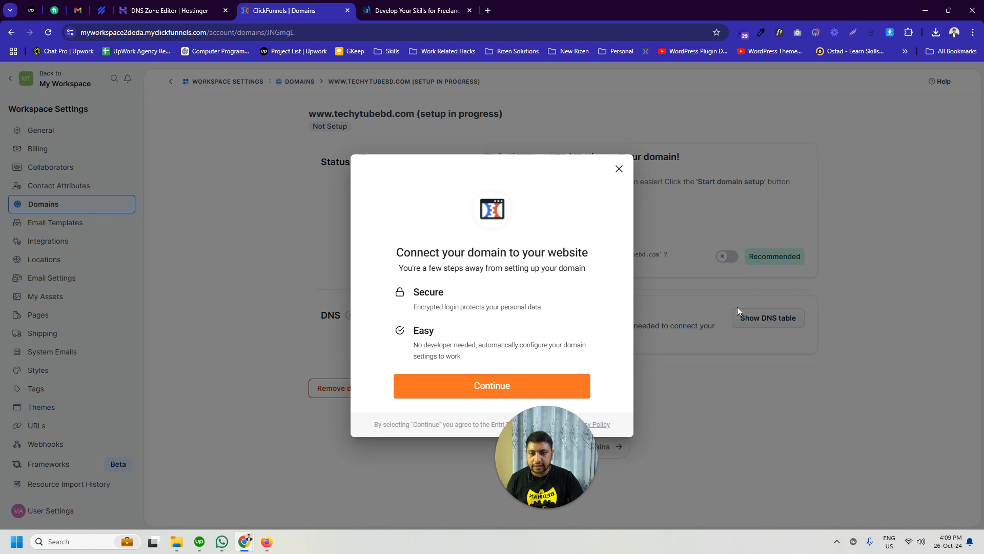
click(619, 169)
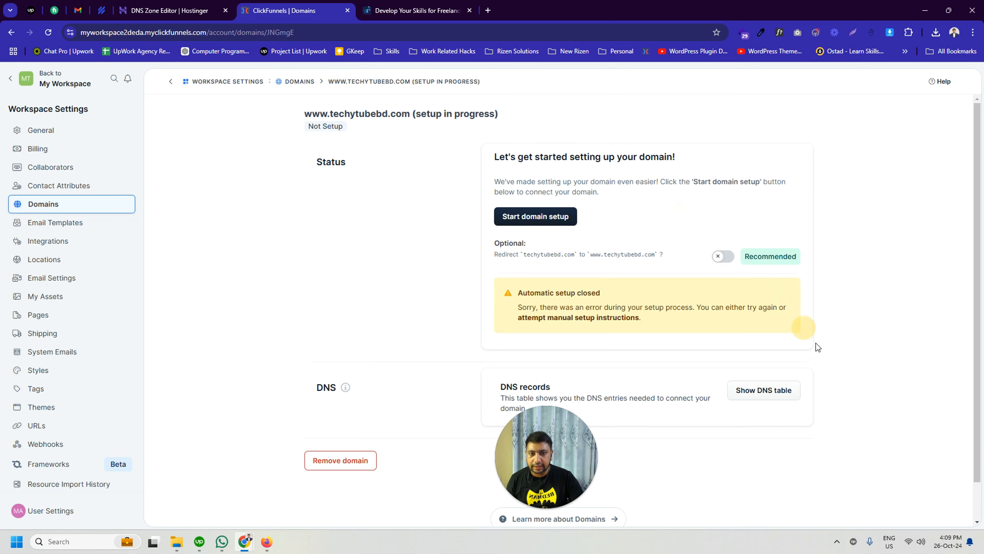
click(777, 395)
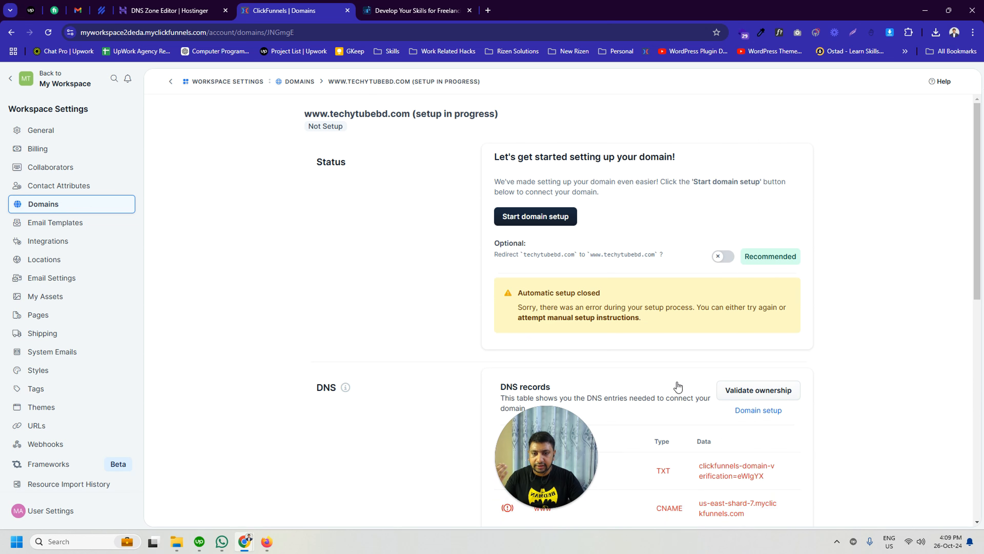
click(661, 387)
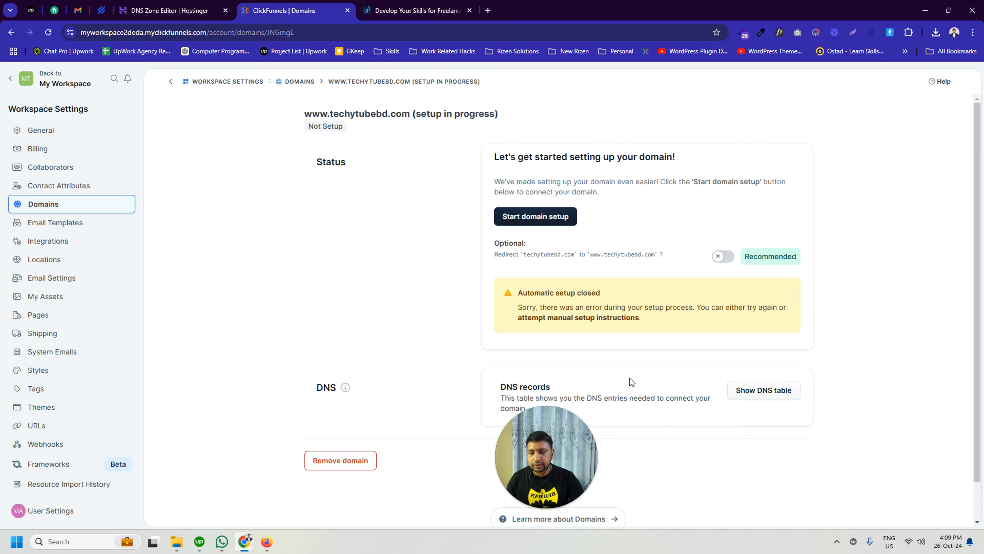
Step: Switch to Hostinger's DNS Zone Editor for techytubebd.com and set the new record's type to TXT
click(170, 10)
click(342, 265)
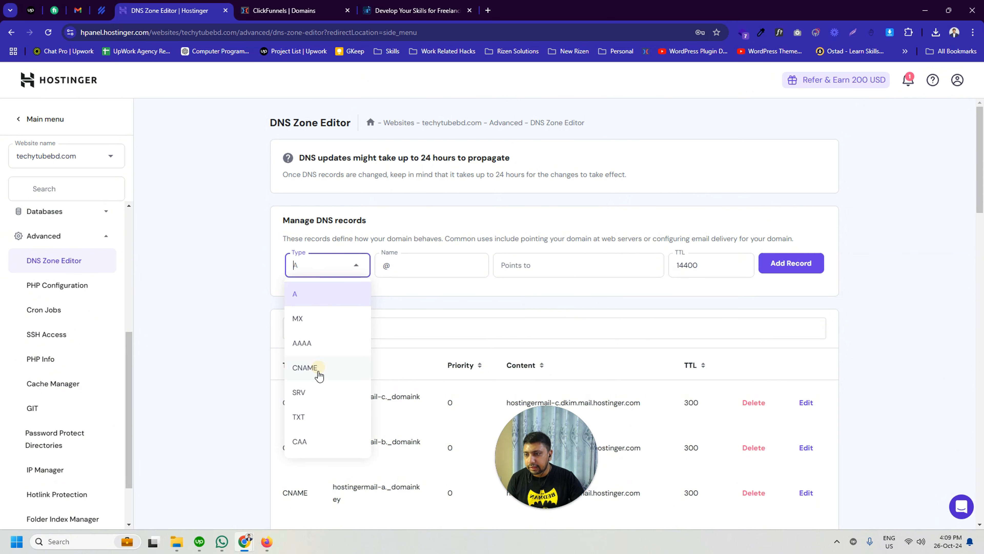
click(319, 375)
click(333, 264)
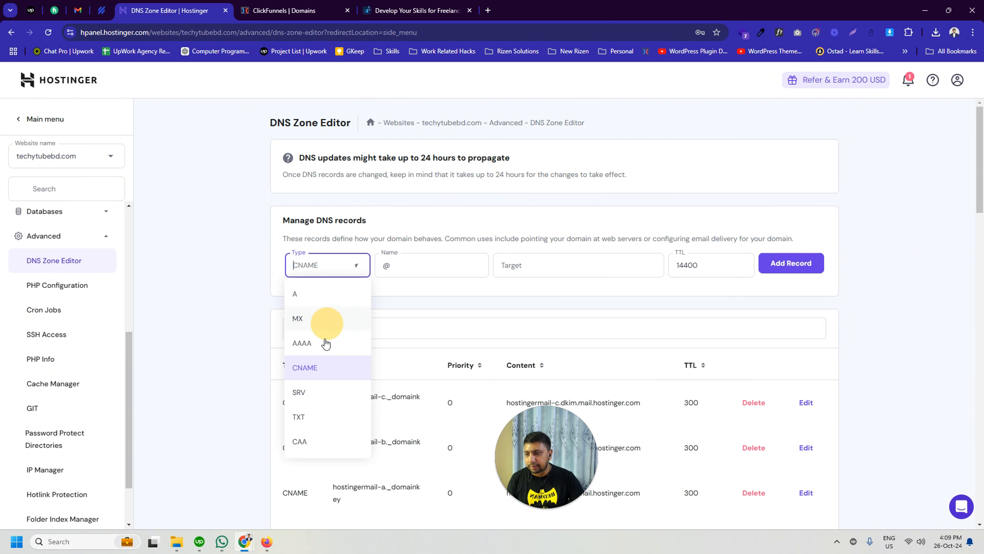
scroll(319, 362, down, 3)
click(299, 314)
Step: Return to ClickFunnels, show the domain's DNS records table, and check the @ record's mismatch explanation and record type
click(287, 10)
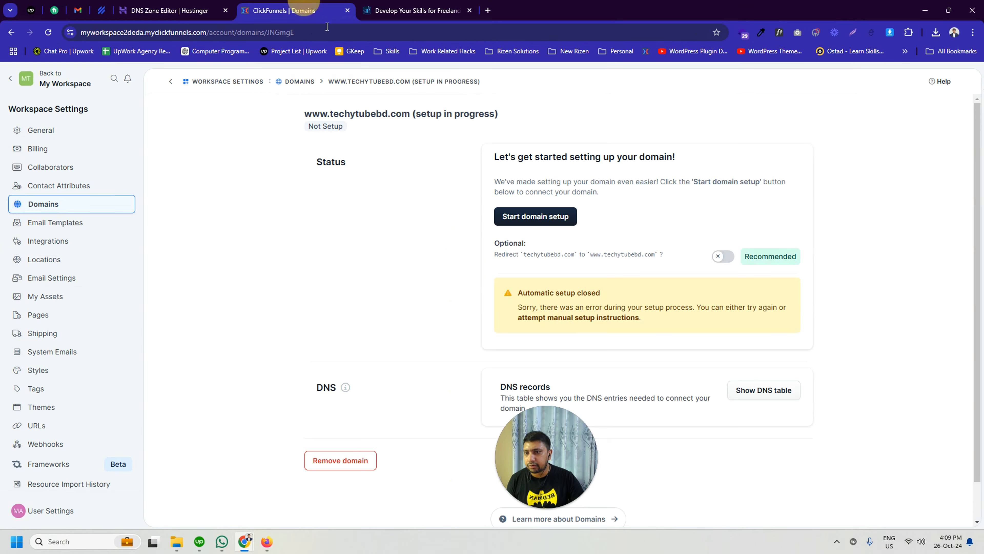
scroll(575, 376, down, 1)
drag(540, 451, 109, 456)
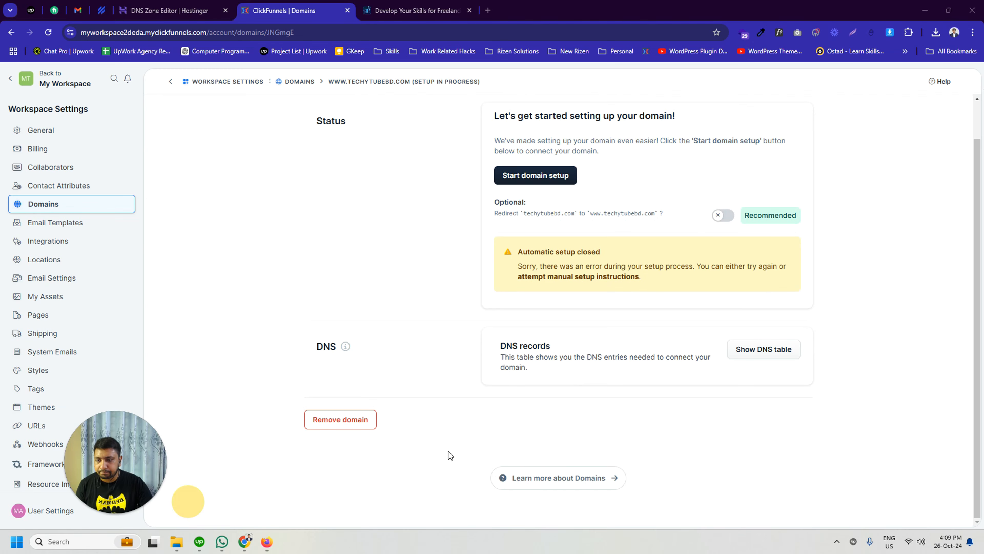
click(545, 356)
scroll(579, 352, down, 3)
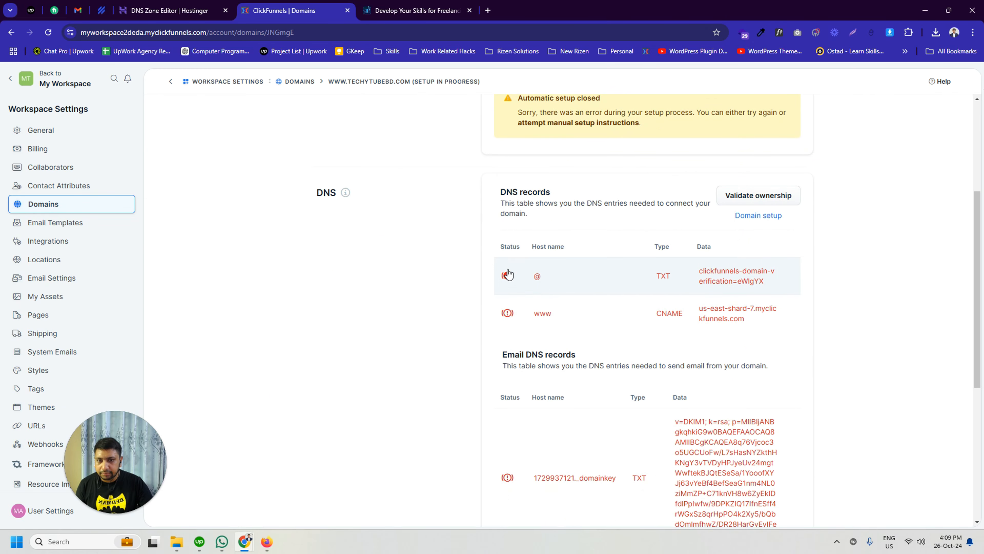
scroll(626, 287, up, 1)
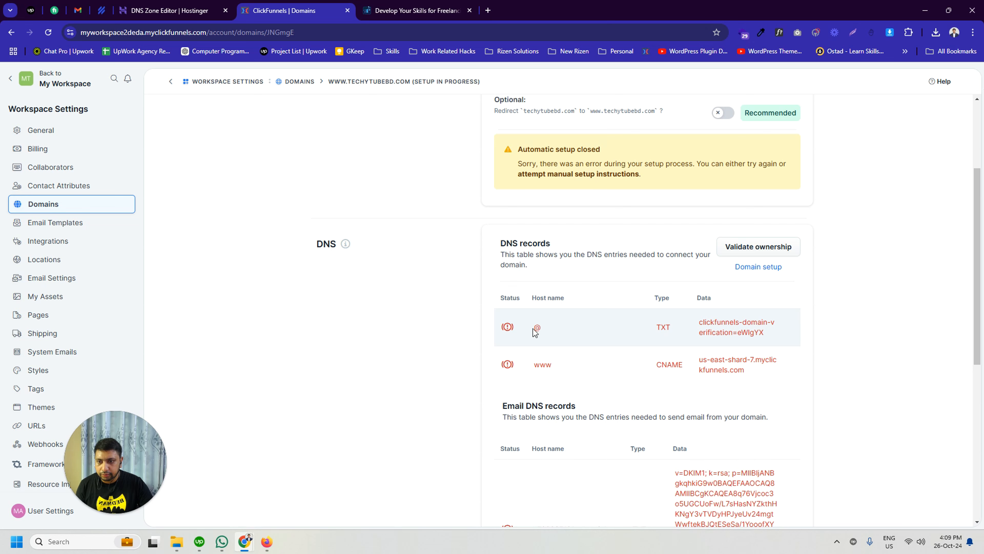
click(507, 328)
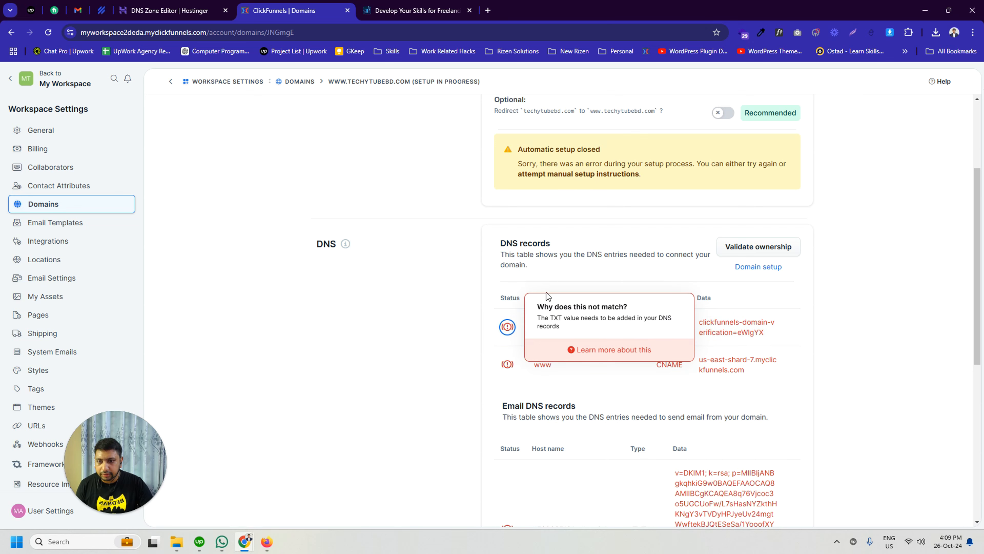
click(440, 316)
scroll(543, 349, down, 5)
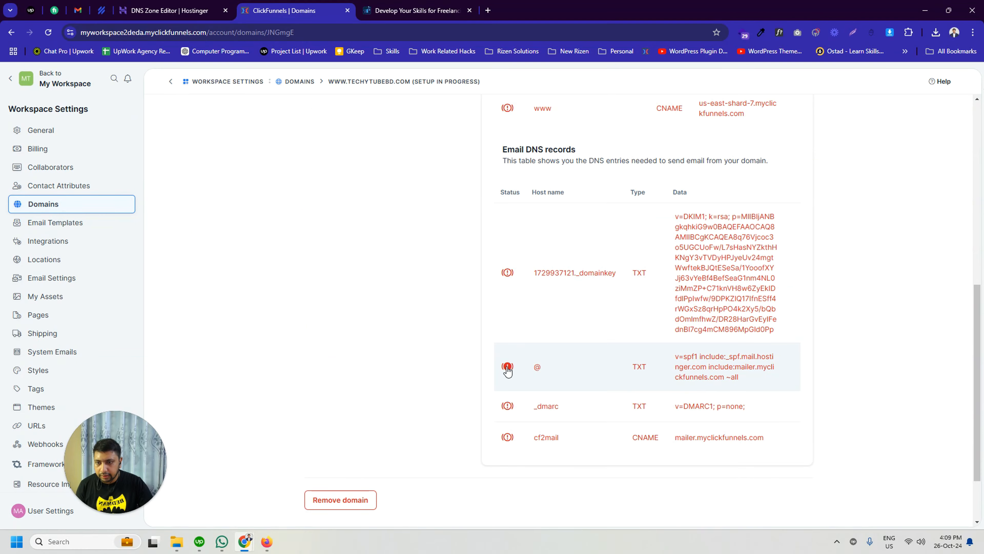
scroll(637, 274, up, 3)
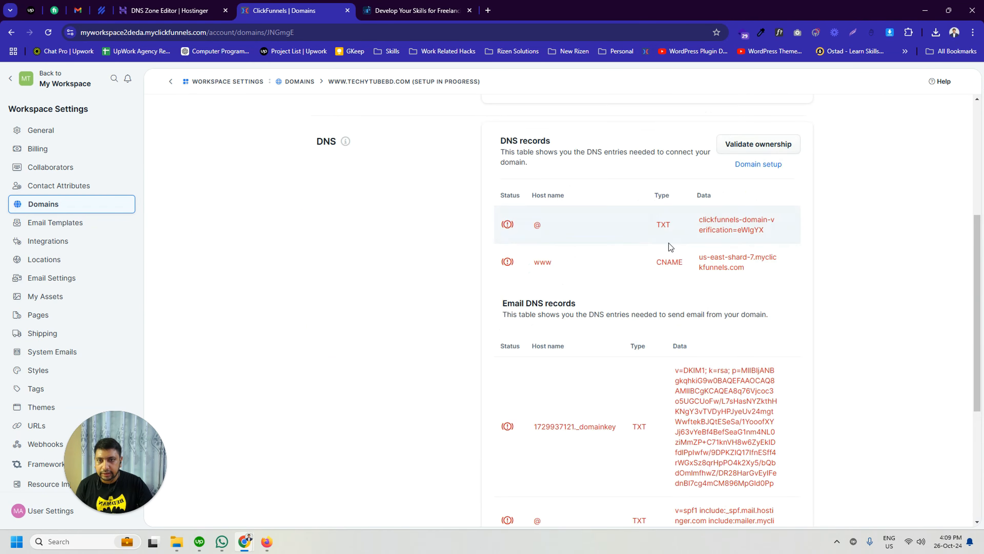
drag(662, 226, 665, 226)
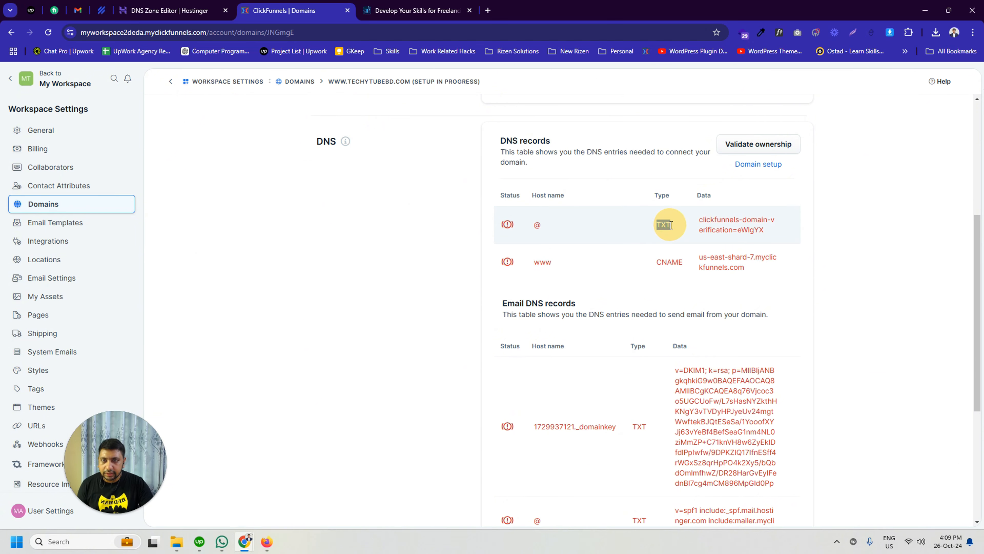
Step: Compare the new Hostinger record's type TXT and name @ with the first DNS record required by ClickFunnels
click(167, 10)
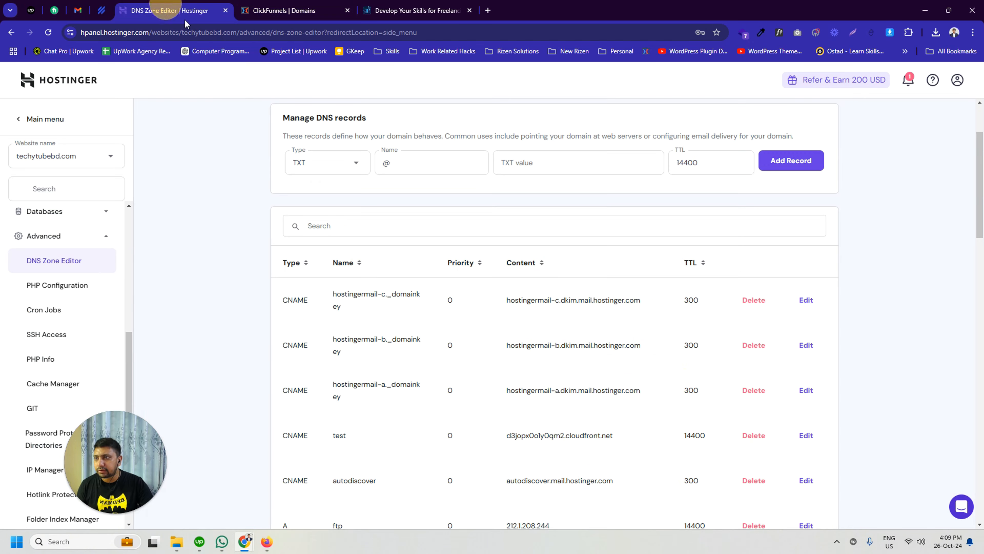
click(321, 173)
scroll(508, 287, up, 2)
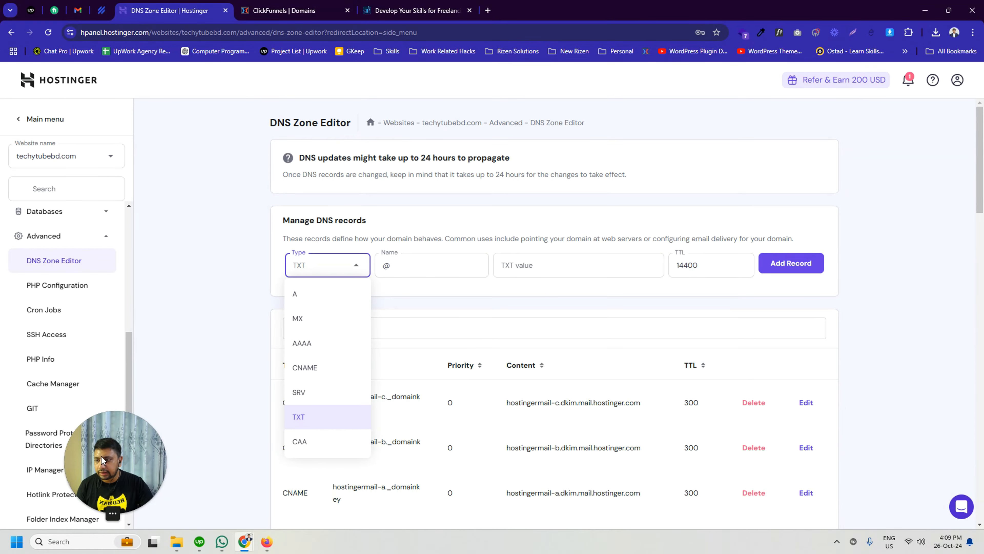
drag(101, 457, 546, 445)
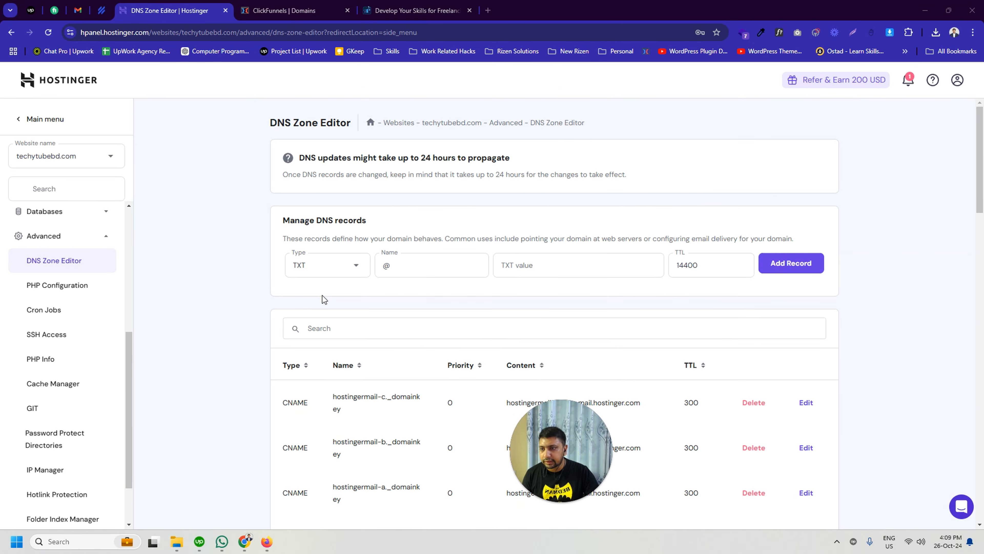
click(415, 10)
click(288, 10)
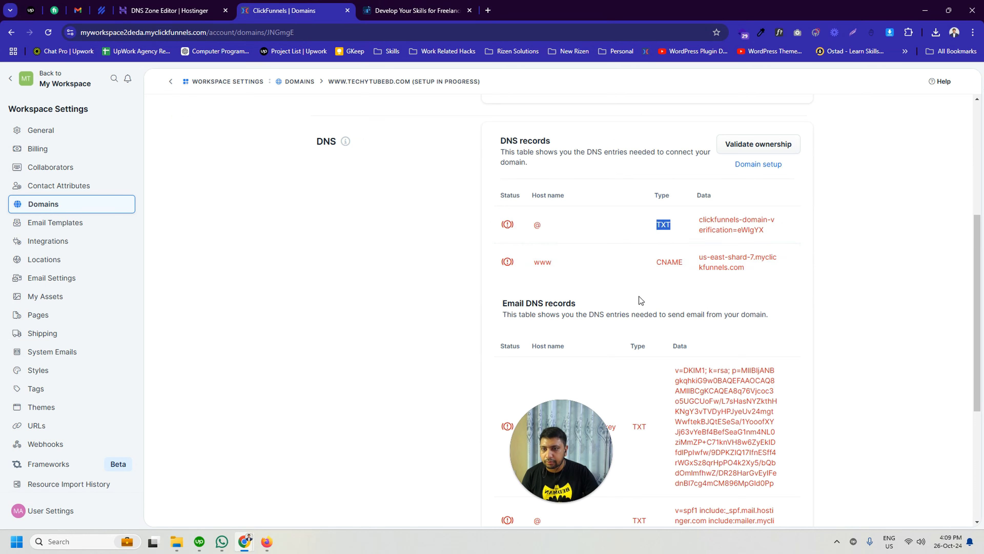
double_click(537, 224)
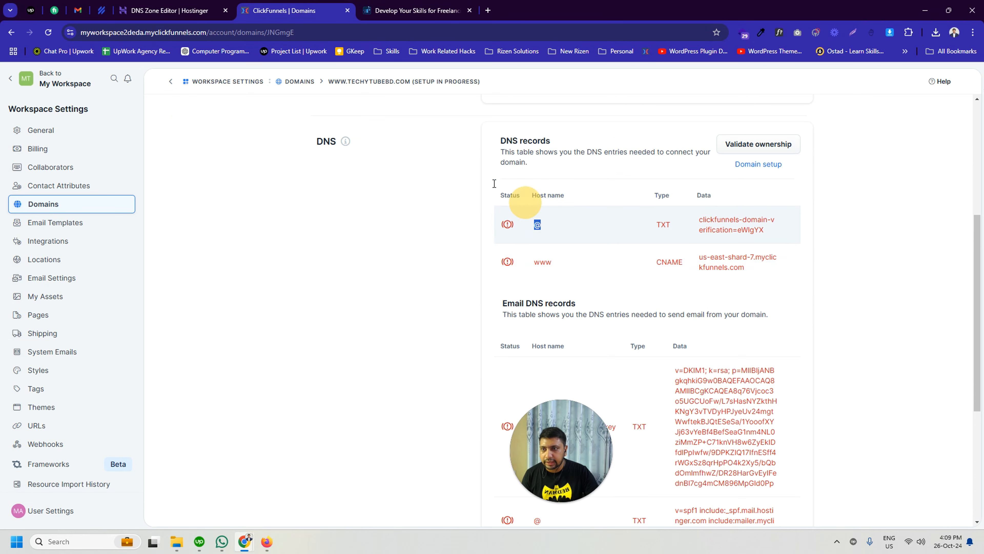
click(173, 10)
click(417, 266)
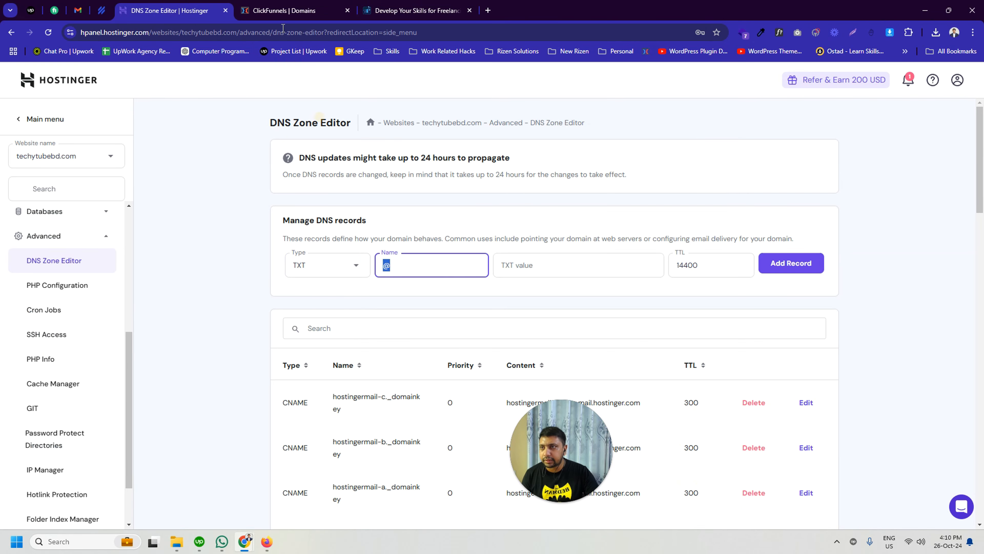
Step: Copy the @ record's domain verification string from ClickFunnels and paste it as the TXT value of the new Hostinger record
click(289, 10)
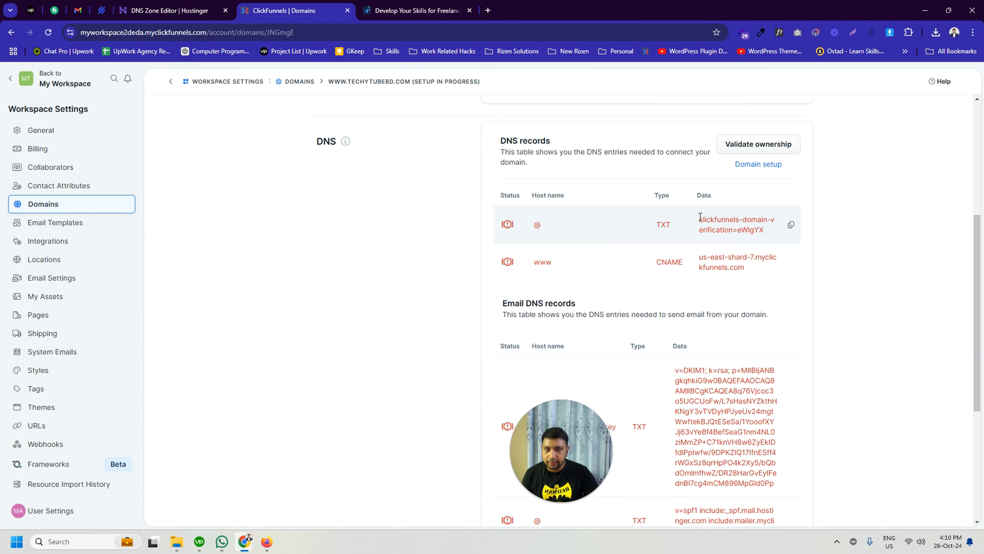
drag(700, 216, 767, 229)
click(791, 225)
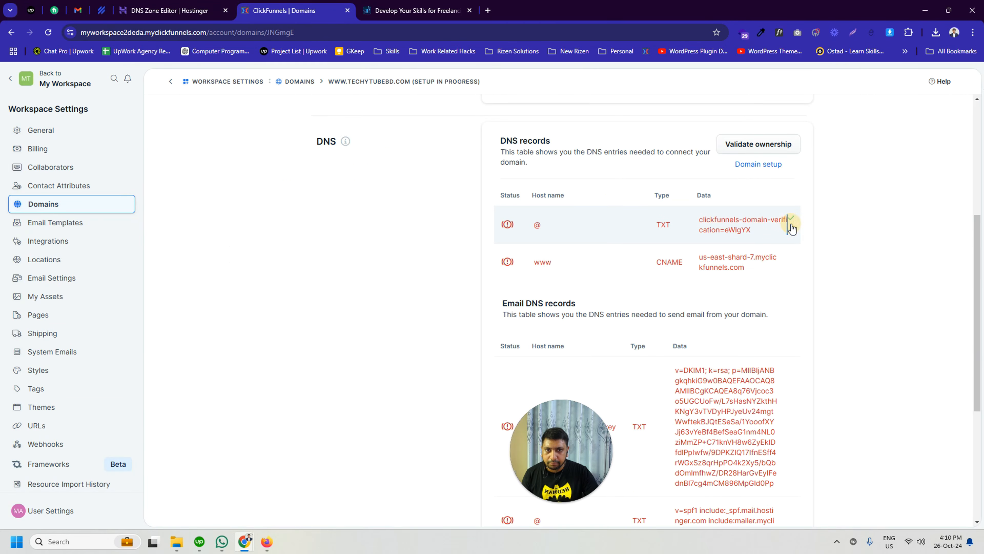
click(157, 4)
click(567, 267)
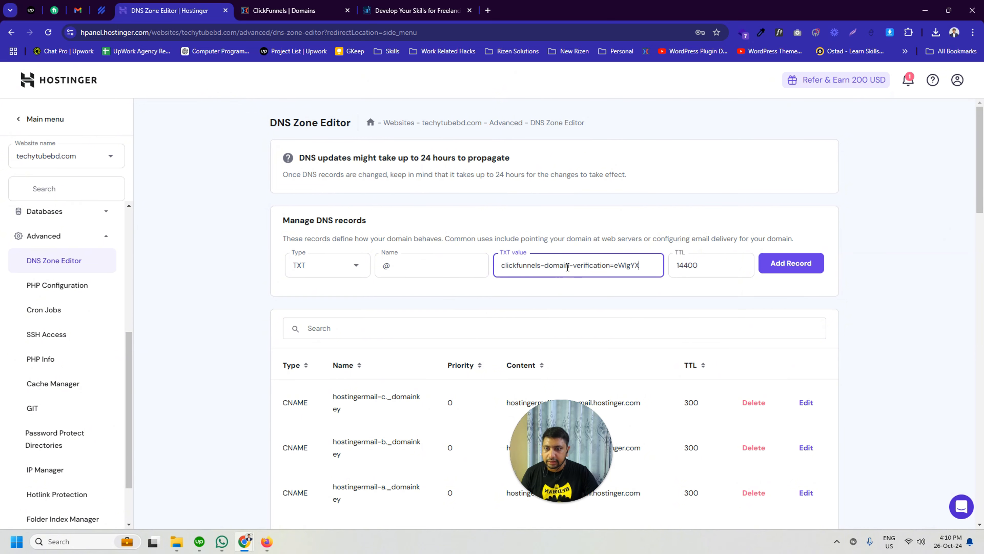
Step: Check the www record's host name and CNAME type in ClickFunnels and set the new Hostinger record's type to CNAME
click(300, 7)
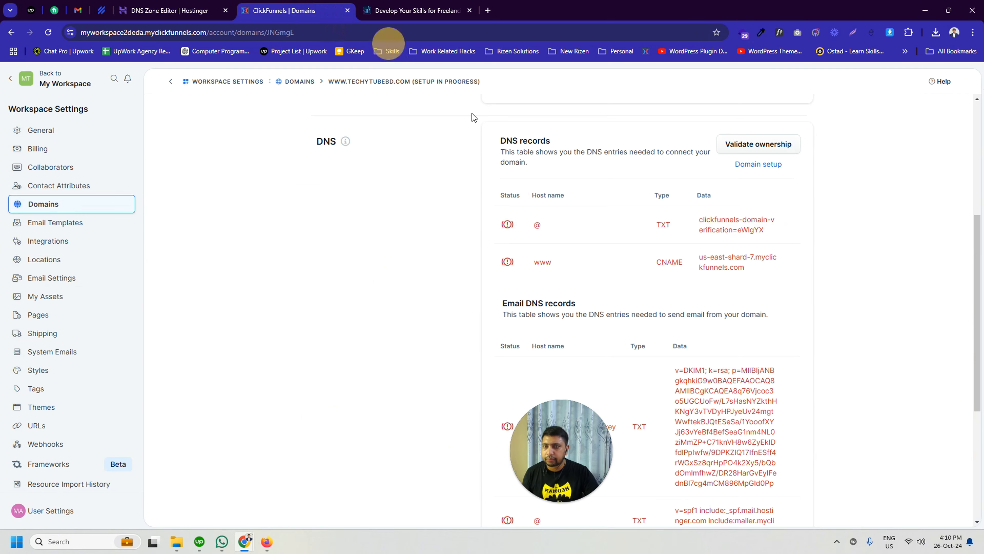
drag(534, 262, 557, 267)
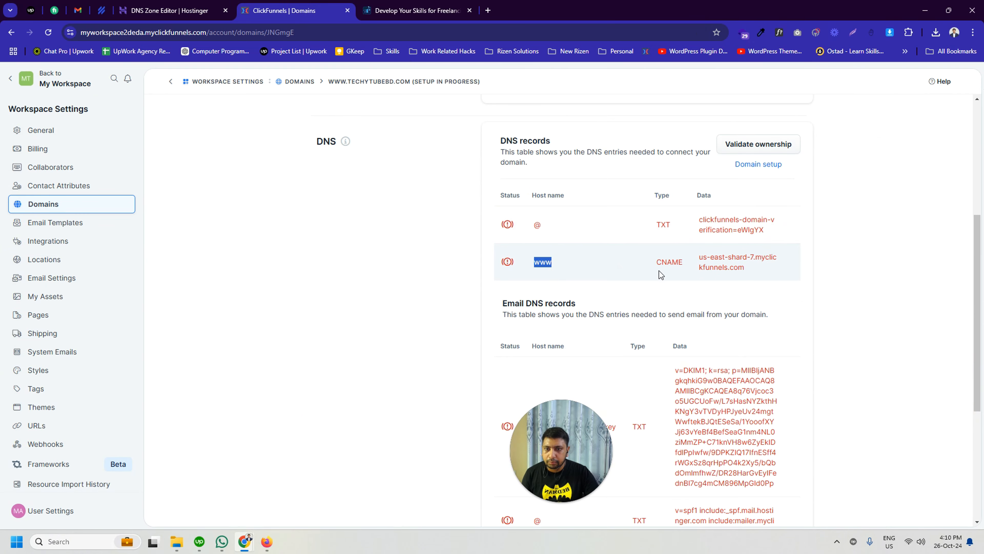
drag(660, 261, 682, 264)
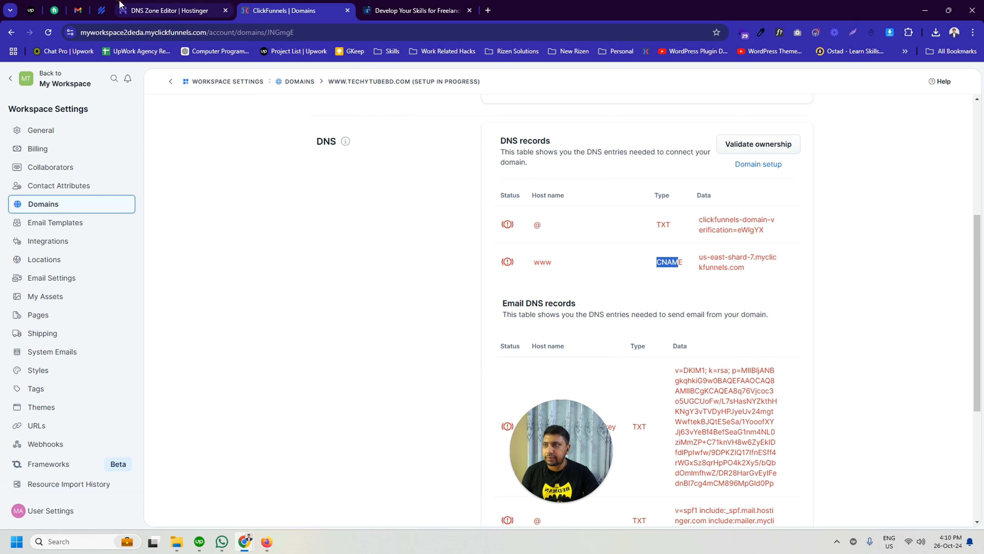
click(178, 10)
click(321, 272)
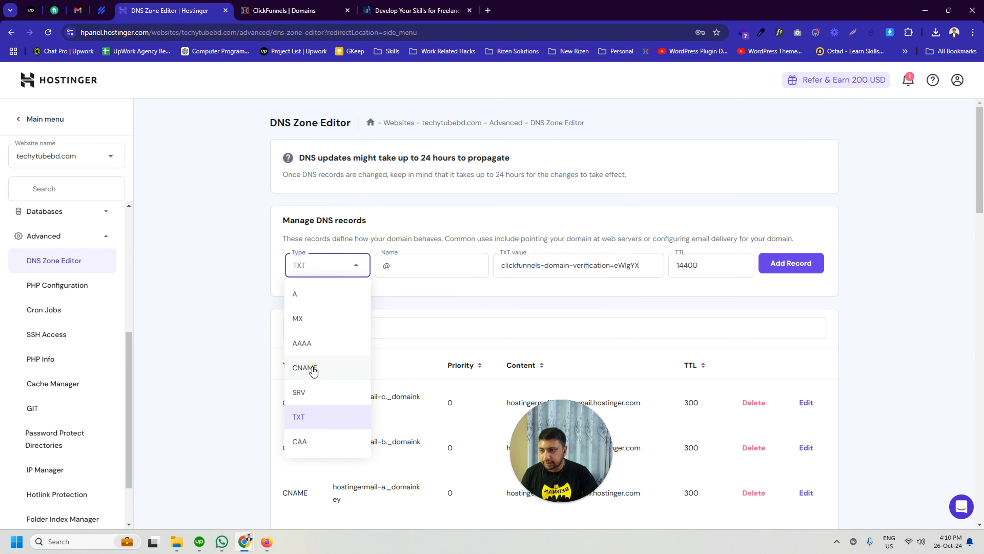
click(304, 368)
Step: Review the email DNS records listed in ClickFunnels and return to the domain's setup status section
click(284, 10)
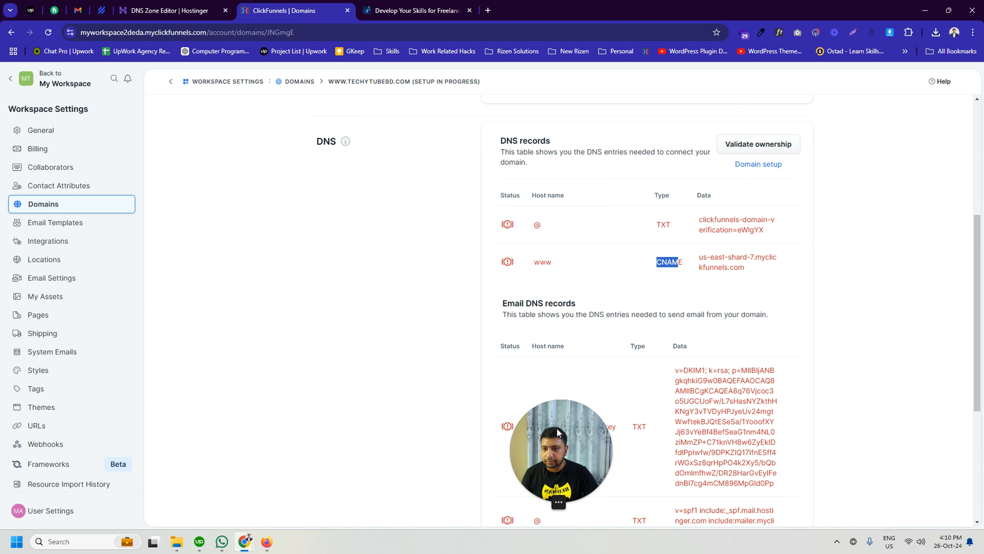
scroll(676, 407, down, 5)
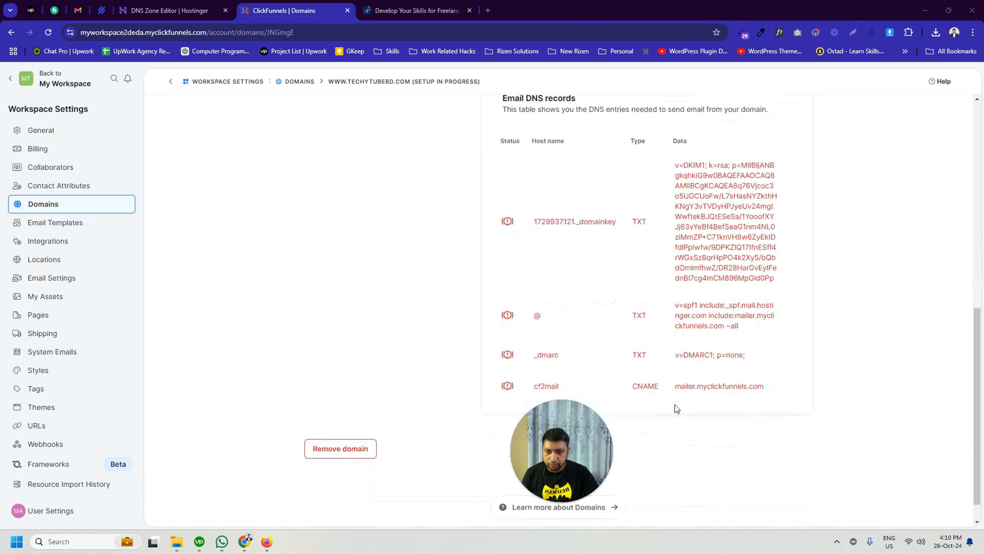
scroll(652, 349, up, 2)
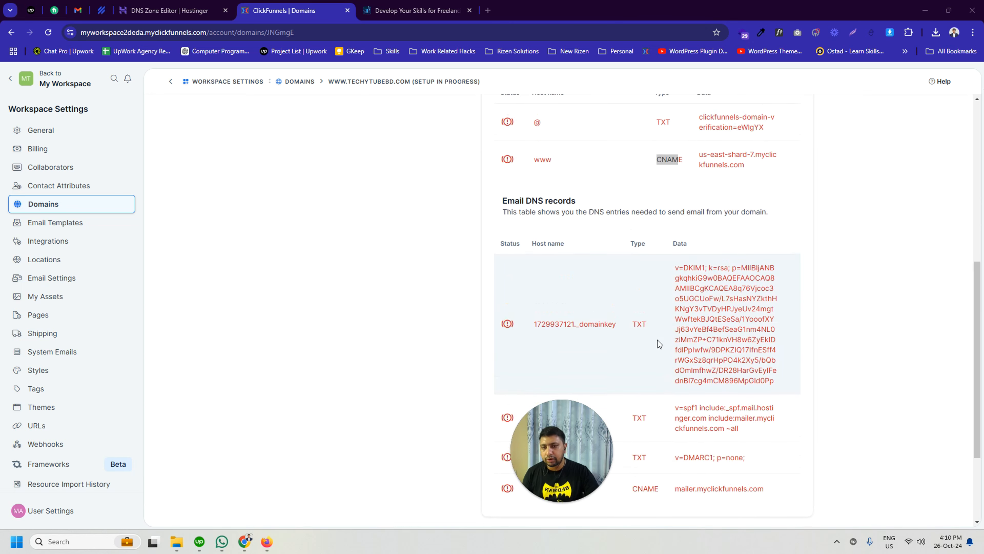
click(167, 10)
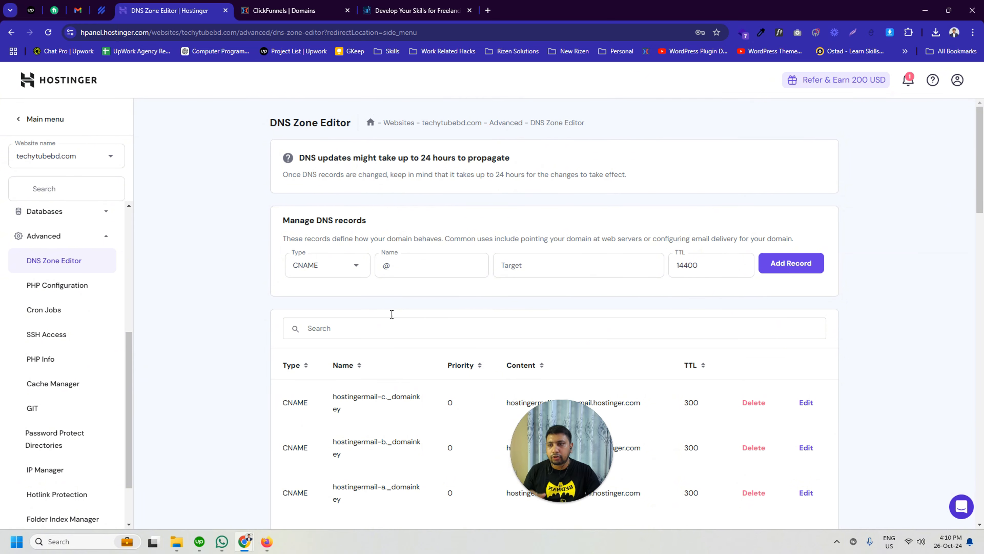
click(306, 11)
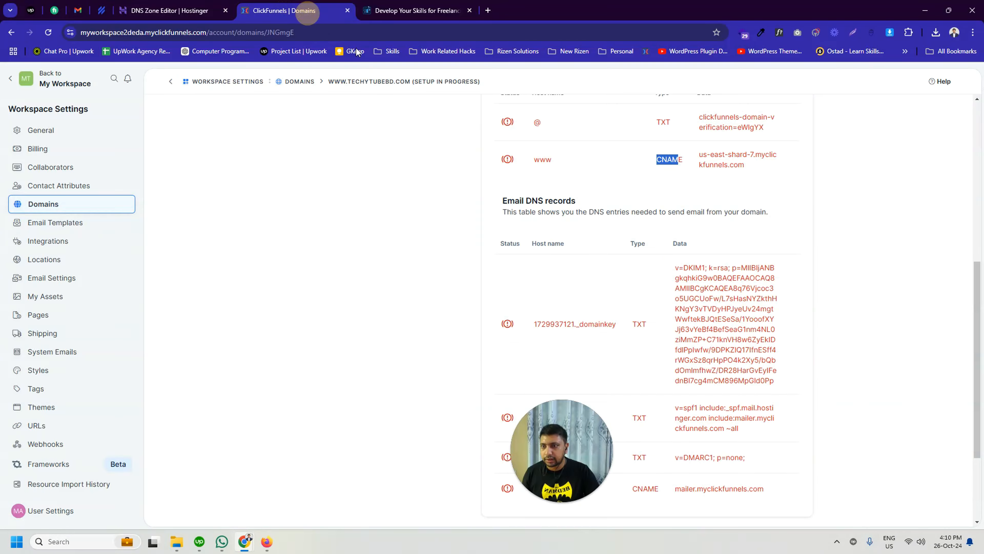
scroll(579, 252, up, 4)
click(568, 203)
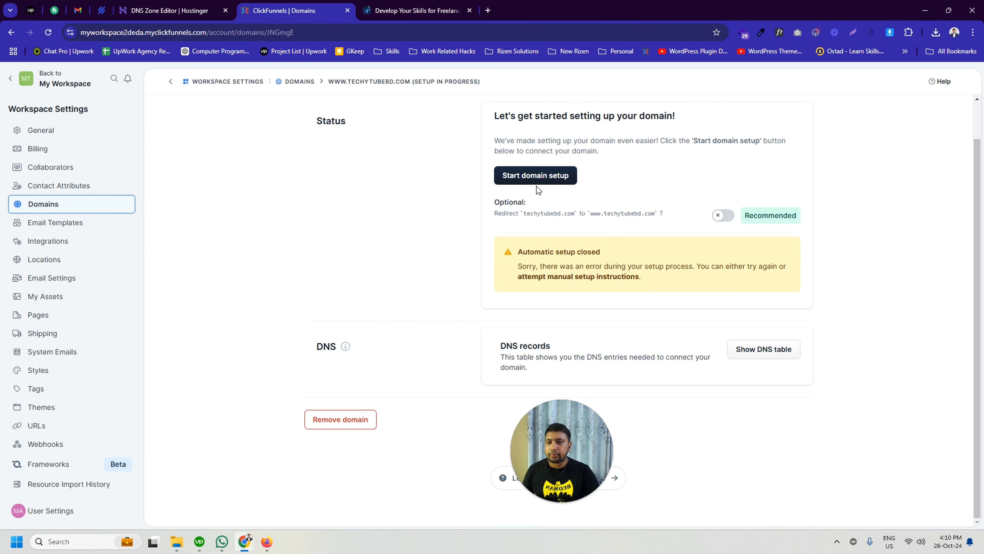
Step: Try ClickFunnels' automatic domain setup as far as the Hostinger login form and close it without logging in
click(528, 175)
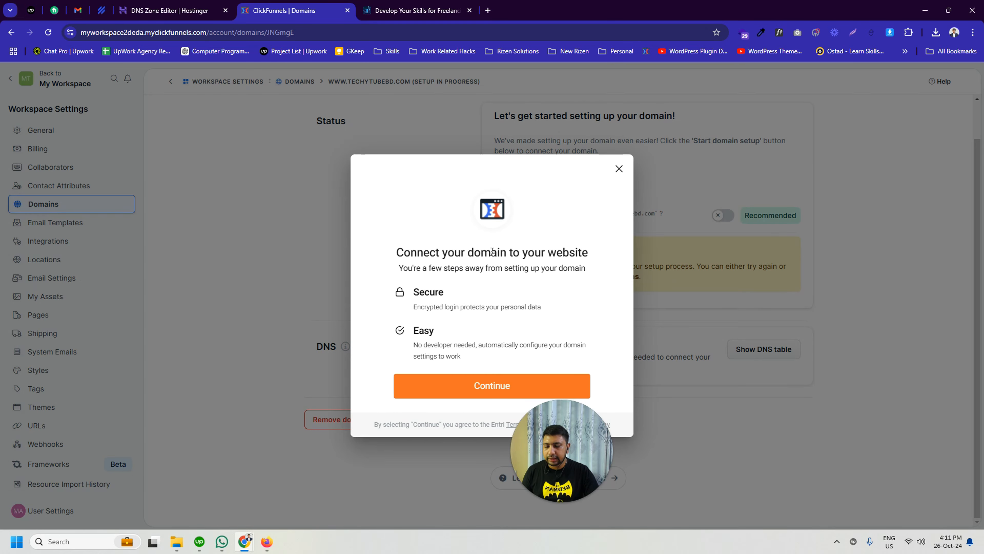
click(477, 387)
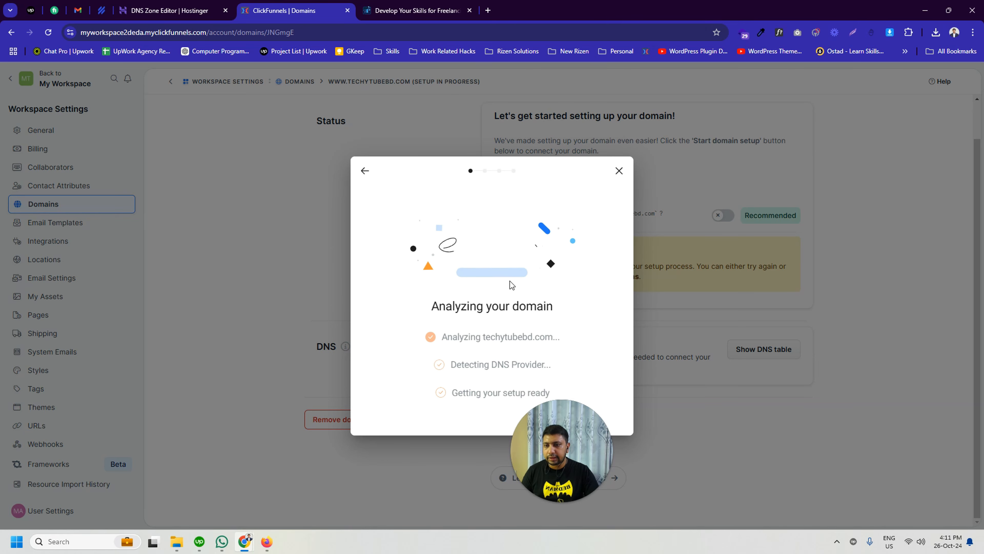
drag(462, 336, 530, 339)
drag(448, 365, 491, 364)
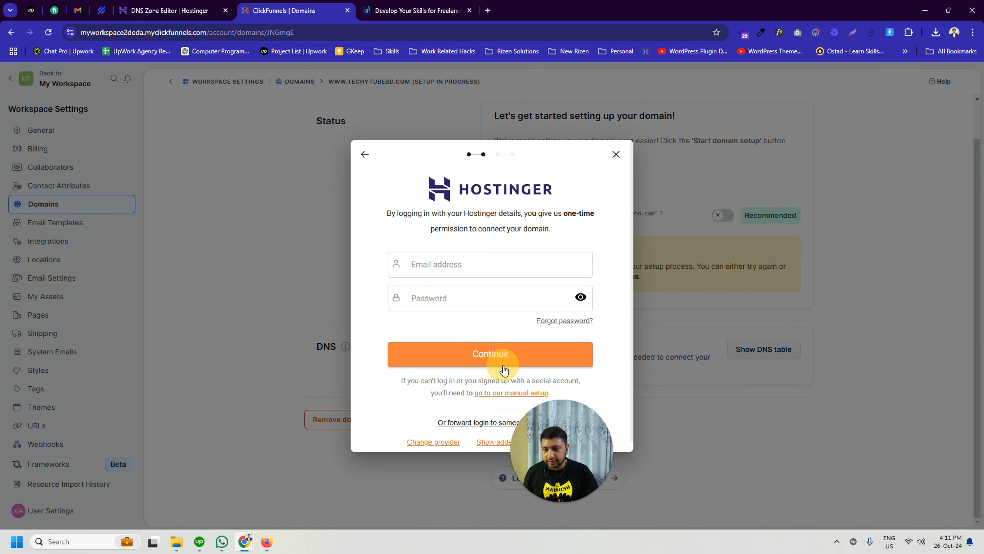
click(419, 262)
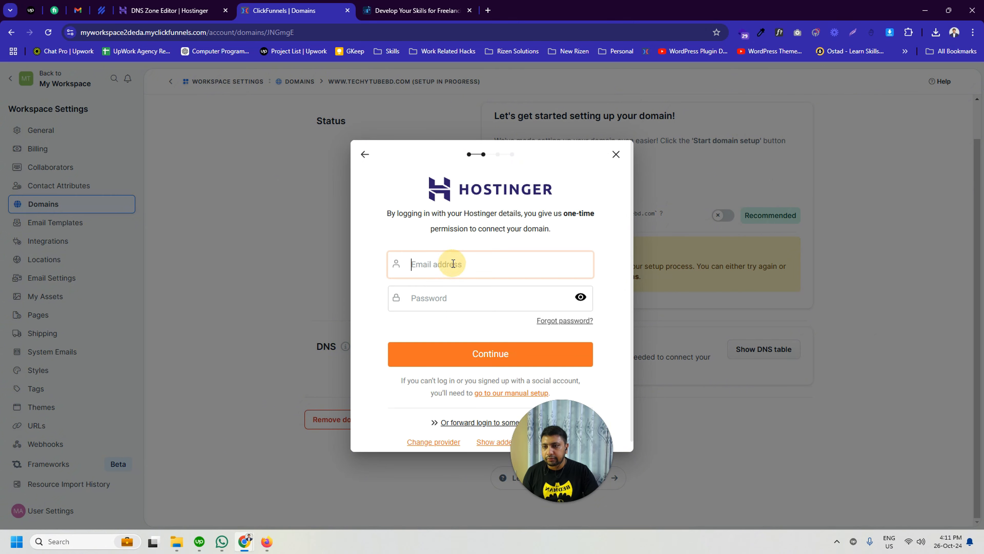
click(442, 289)
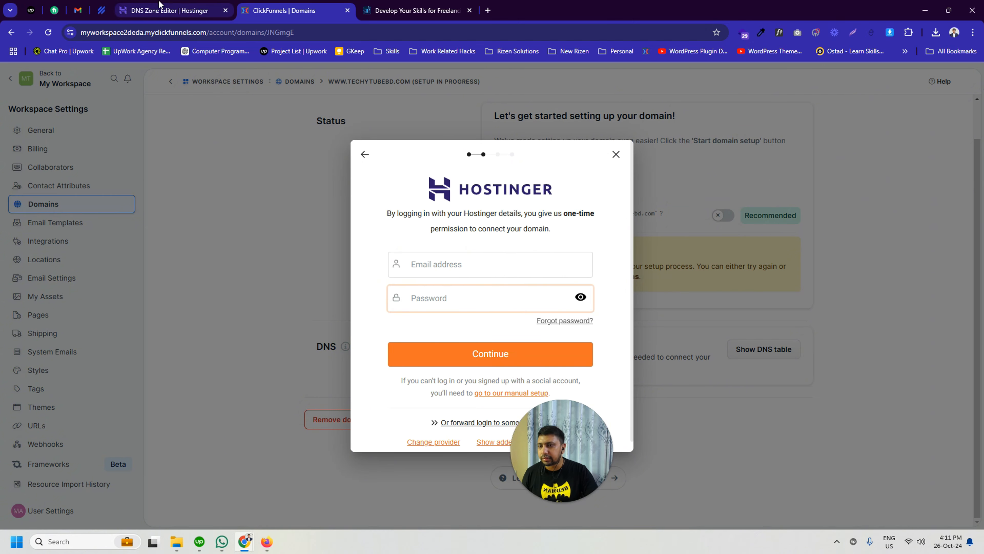
click(171, 11)
click(263, 6)
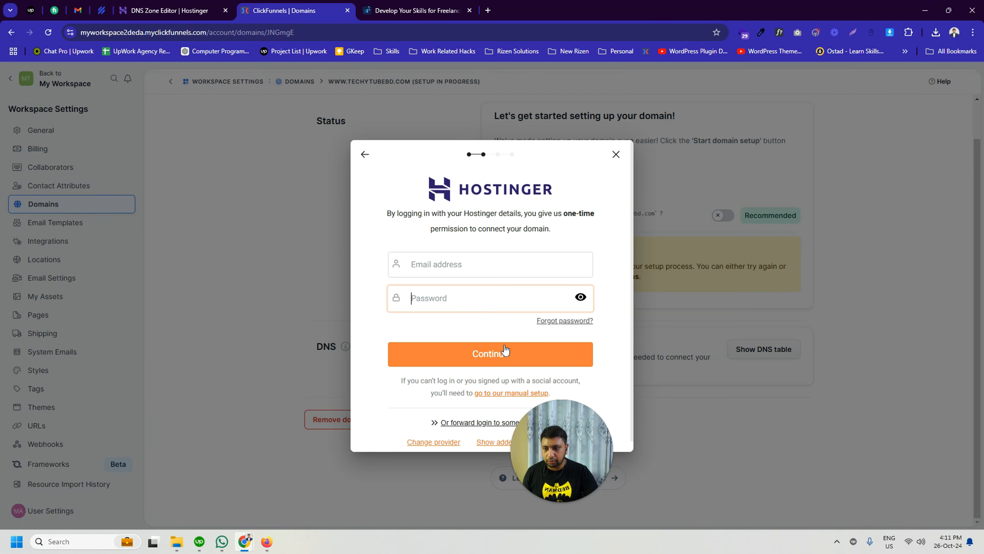
scroll(454, 436, up, 1)
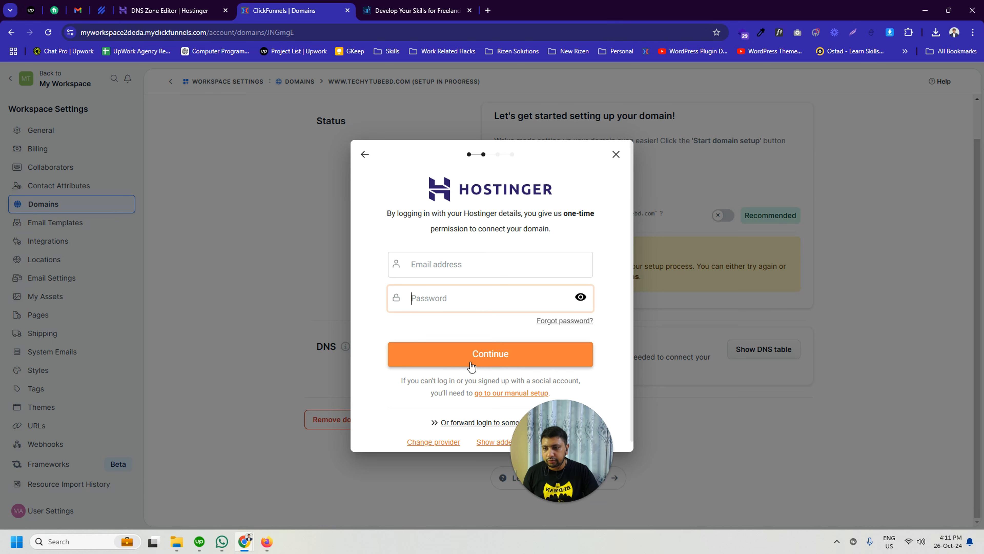
drag(556, 444, 521, 453)
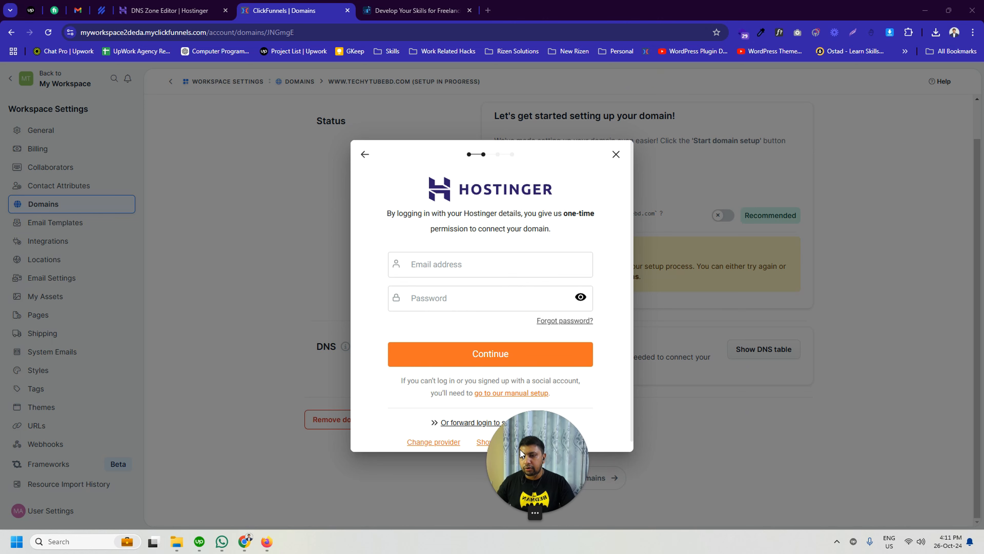
click(615, 155)
Step: Show the domain's DNS records table and copy the @ record's domain verification string
click(532, 348)
scroll(547, 226, down, 5)
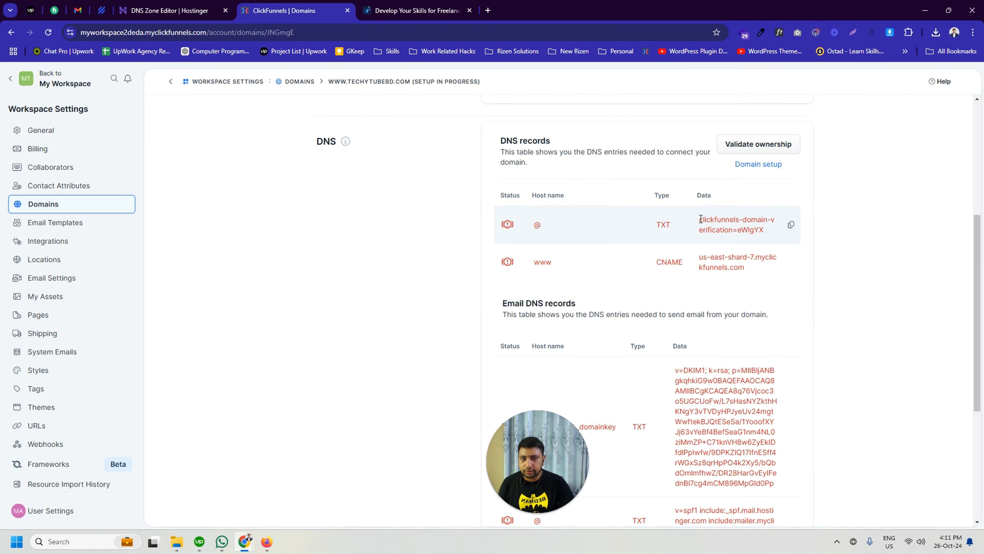
click(791, 224)
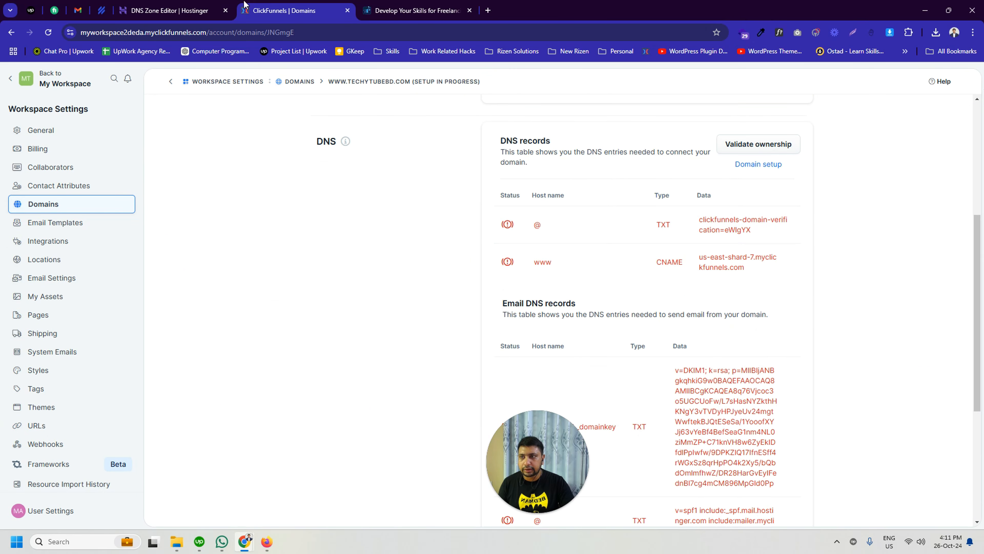
Step: Add a TXT record named @ in Hostinger's DNS Zone Editor with the copied domain verification string and TTL 14400
click(169, 11)
click(310, 272)
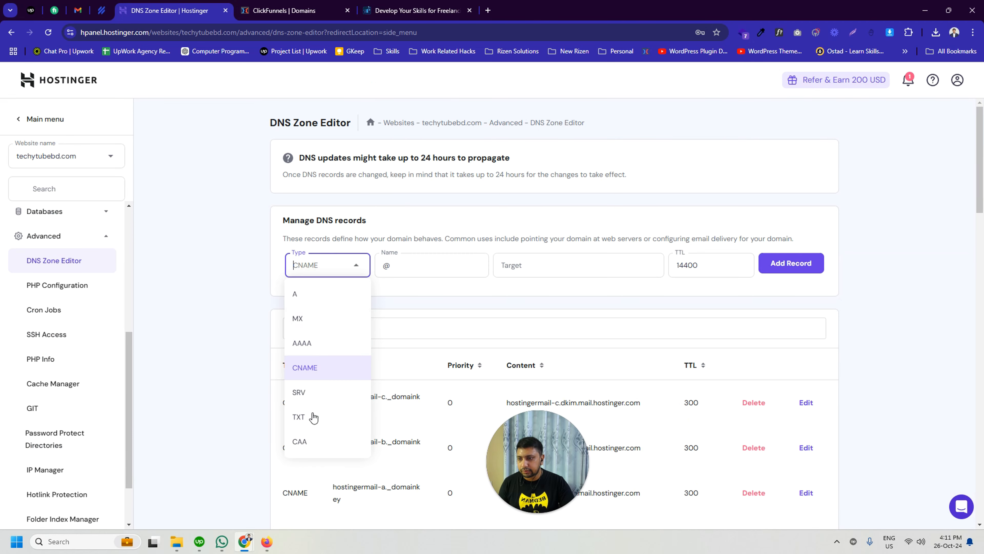
click(306, 413)
click(569, 268)
key(ctrl+v)
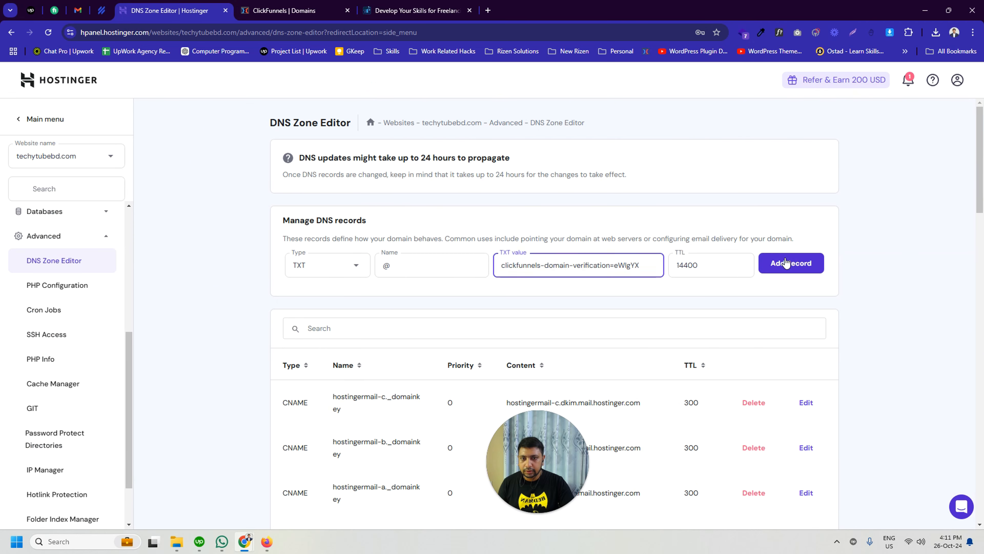
click(786, 264)
Step: Copy the www record's data from ClickFunnels and fill in a Hostinger CNAME record named www with target us-east-shard-7.myclickfunnels.com
click(314, 5)
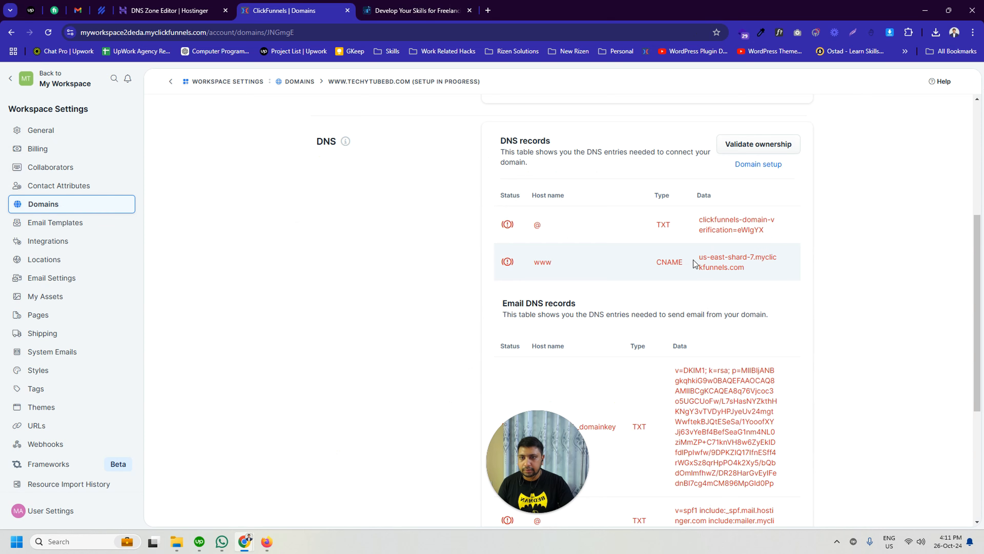
click(796, 263)
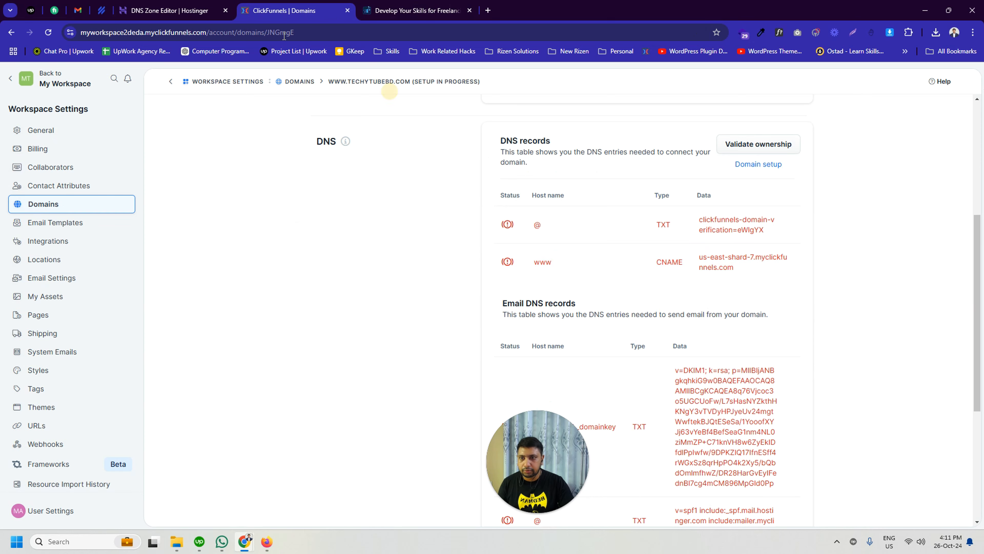
click(170, 11)
click(325, 274)
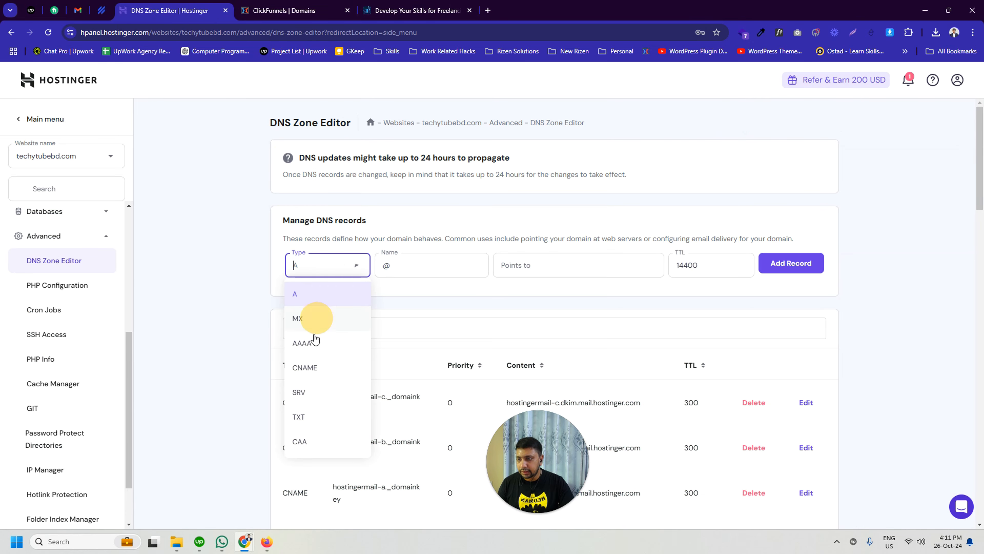
click(310, 369)
key(Tab)
text(w)
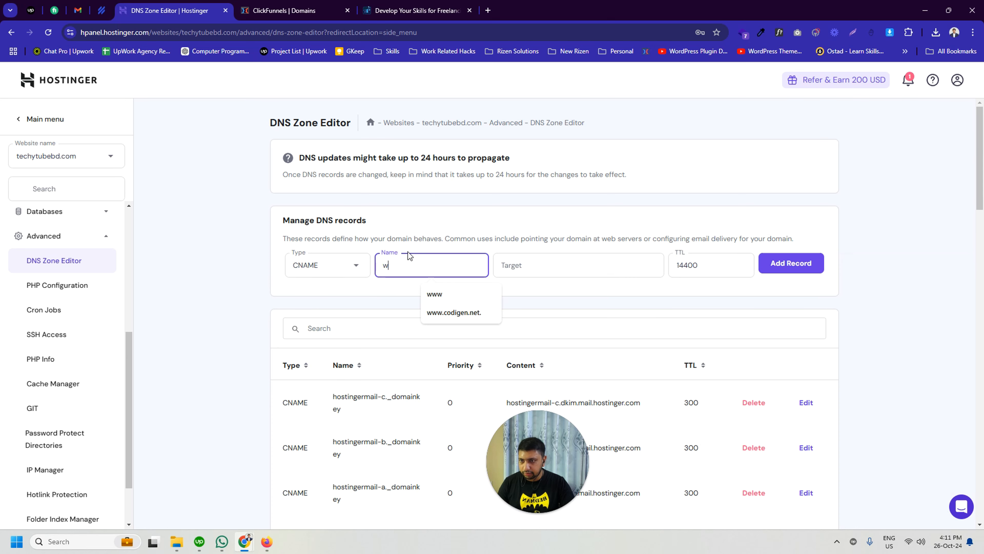
click(515, 265)
key(ctrl+v)
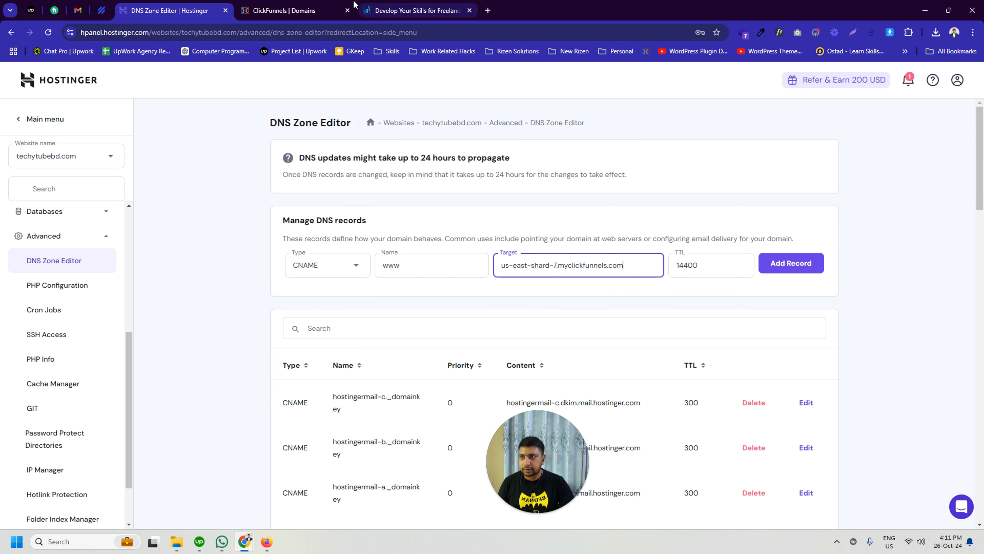
Step: Compare the filled-in www record with the ClickFunnels table and add the CNAME record in Hostinger
click(287, 11)
click(193, 11)
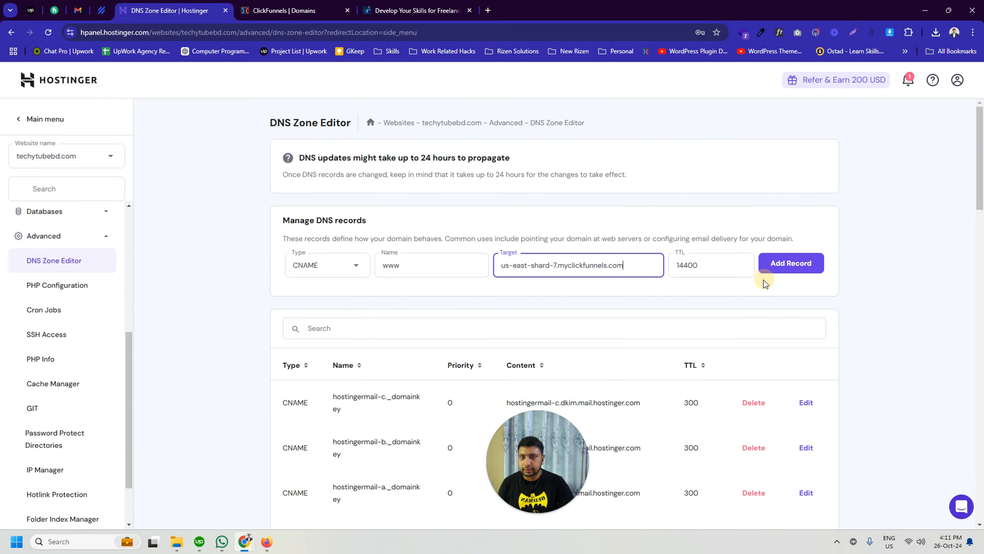
click(780, 264)
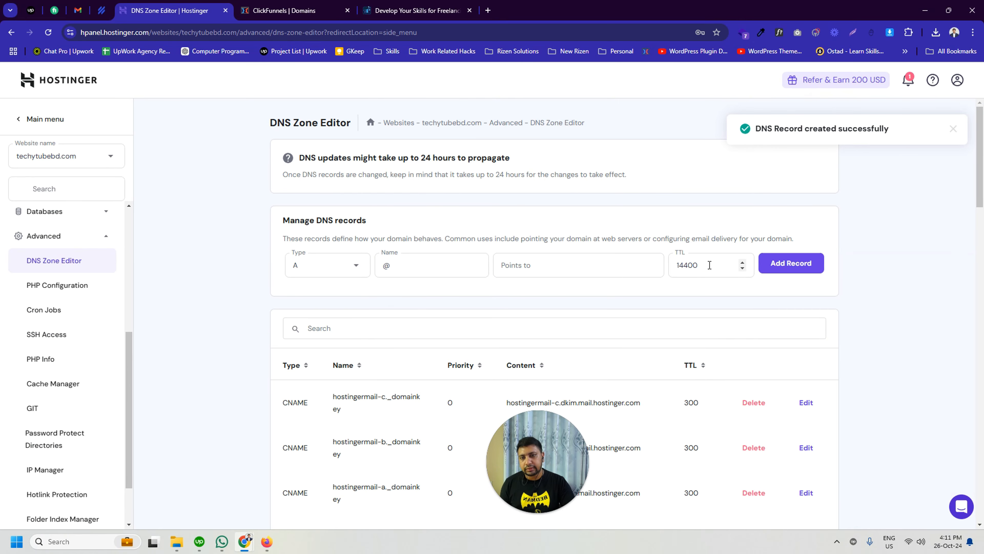
Step: Return to ClickFunnels and copy the first email DNS record's host name, 1729937121._domainkey
click(287, 11)
scroll(670, 260, down, 1)
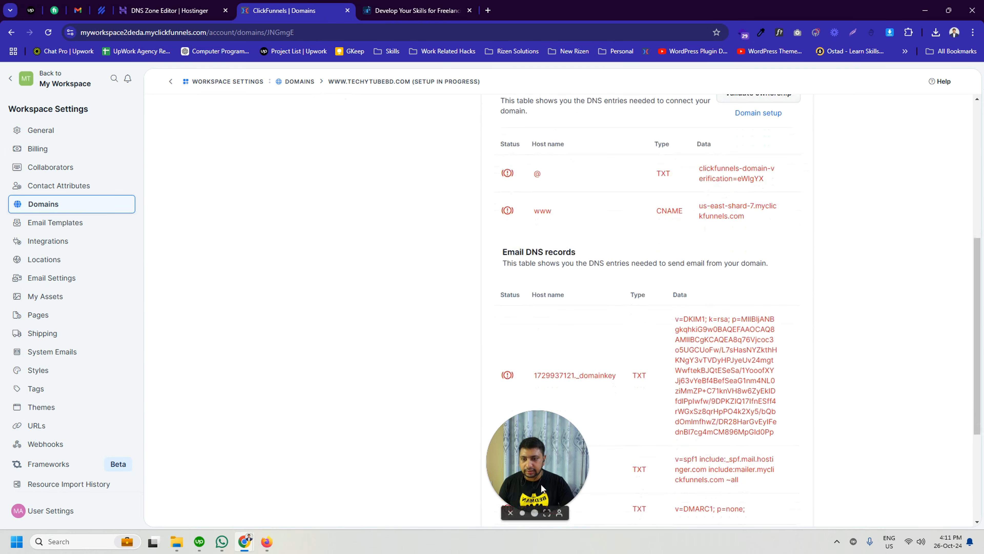
scroll(626, 285, down, 2)
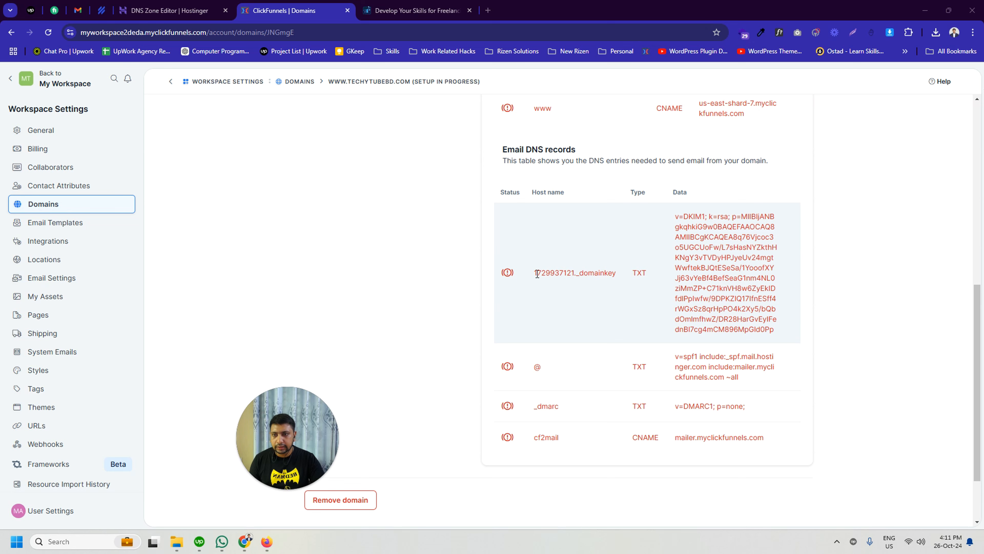
drag(537, 274, 613, 277)
Step: Set the new Hostinger record's type to TXT and paste the copied domainkey host name as its name
click(171, 10)
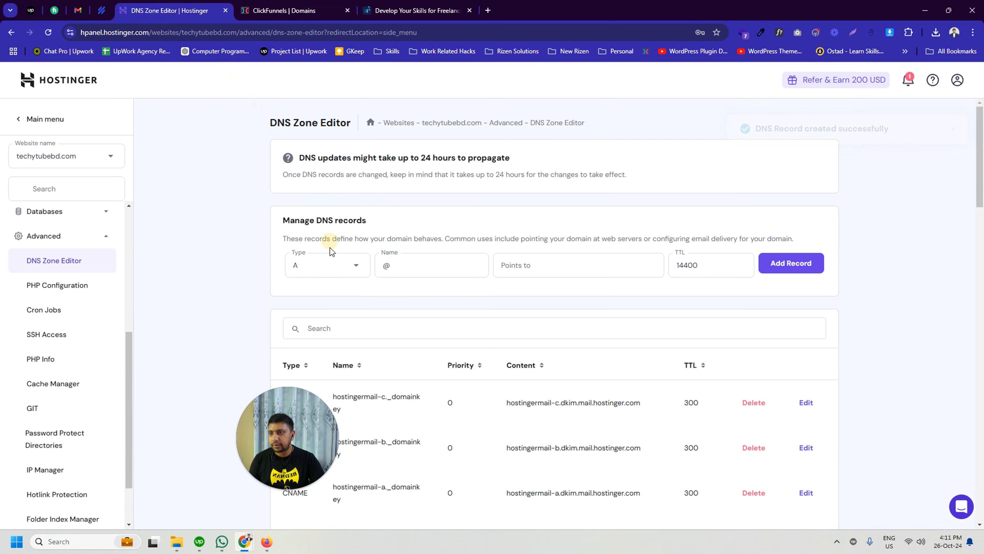
click(333, 264)
click(343, 266)
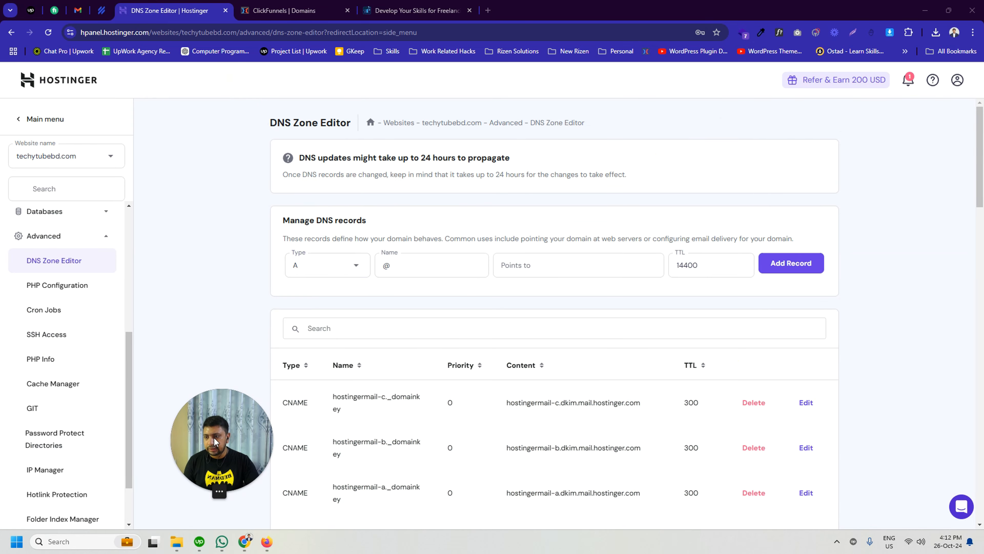
click(343, 266)
click(310, 416)
double_click(386, 266)
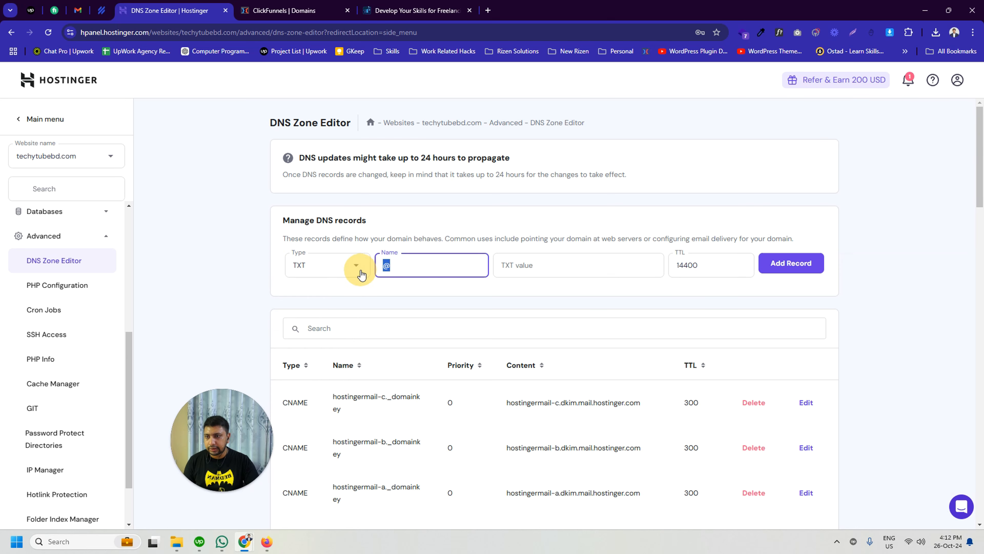
key(ctrl+v)
Step: Copy the domainkey record's data from ClickFunnels, paste it as the TXT value in Hostinger and add the record
click(294, 11)
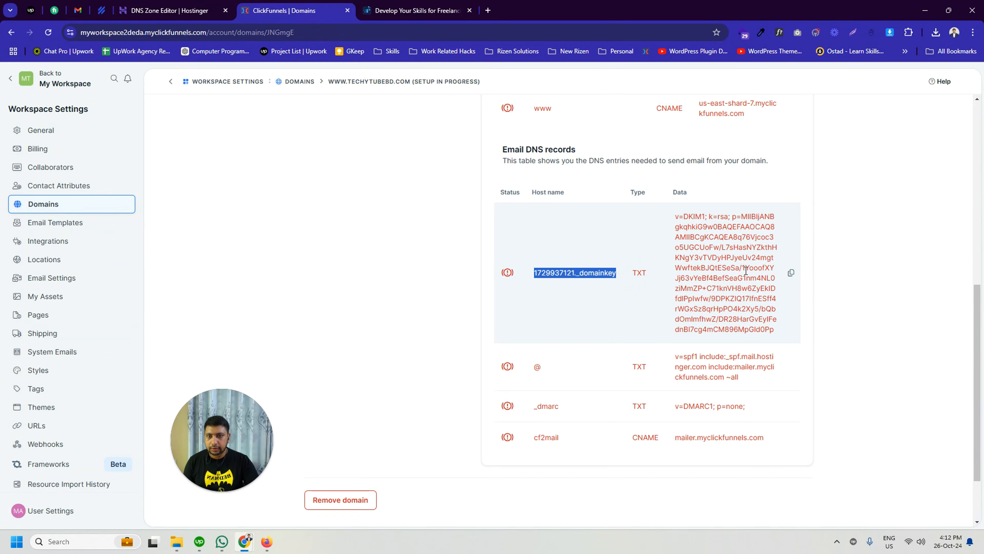
click(791, 272)
click(169, 10)
click(552, 264)
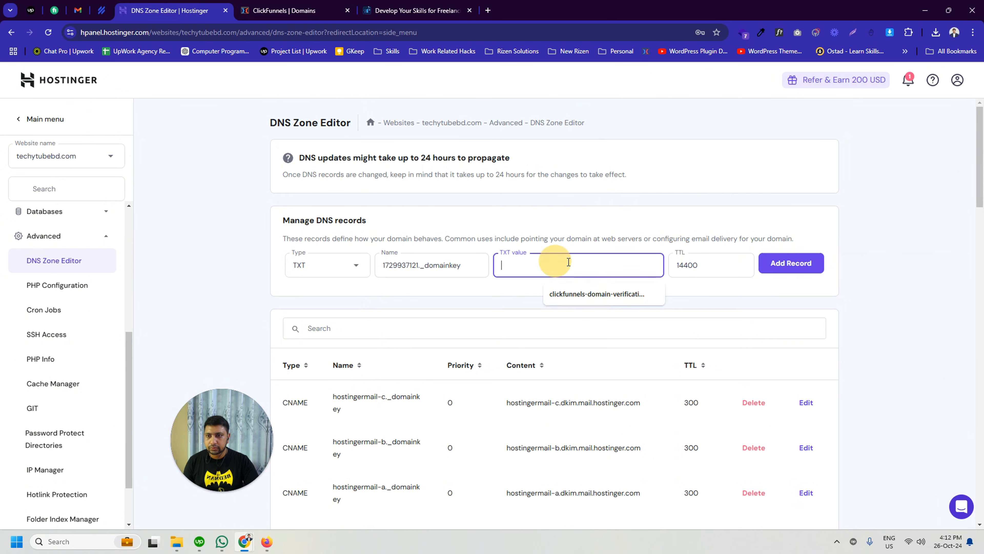
key(ctrl+v)
click(791, 263)
Step: Close the techytubebd.com website tab and set the new Hostinger record's type to TXT for the @ email record
click(417, 10)
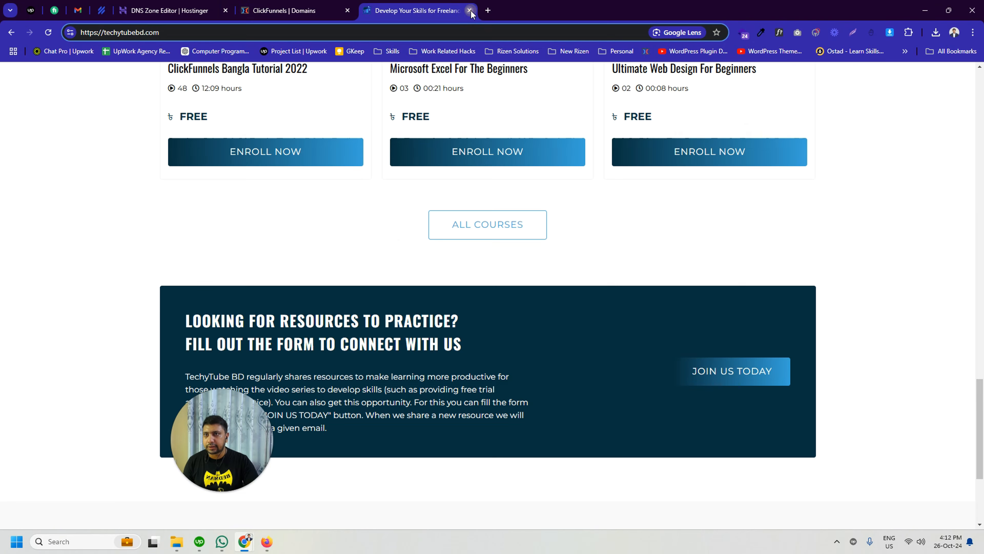
click(469, 10)
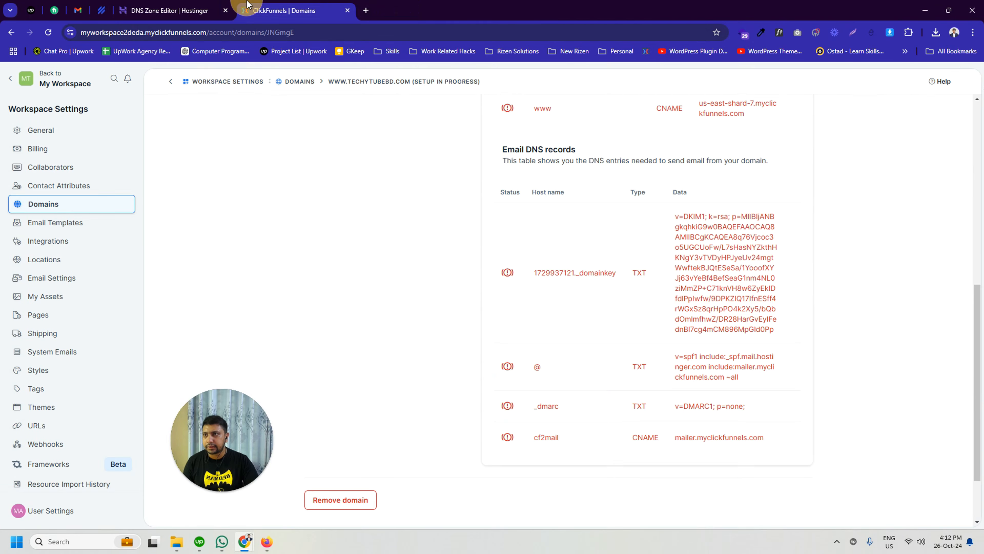
scroll(538, 301, down, 2)
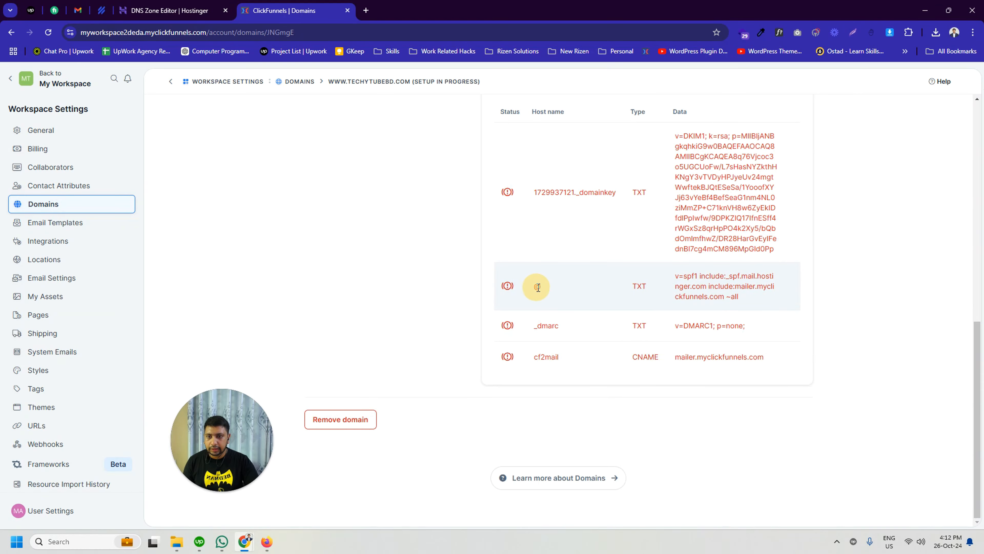
click(172, 11)
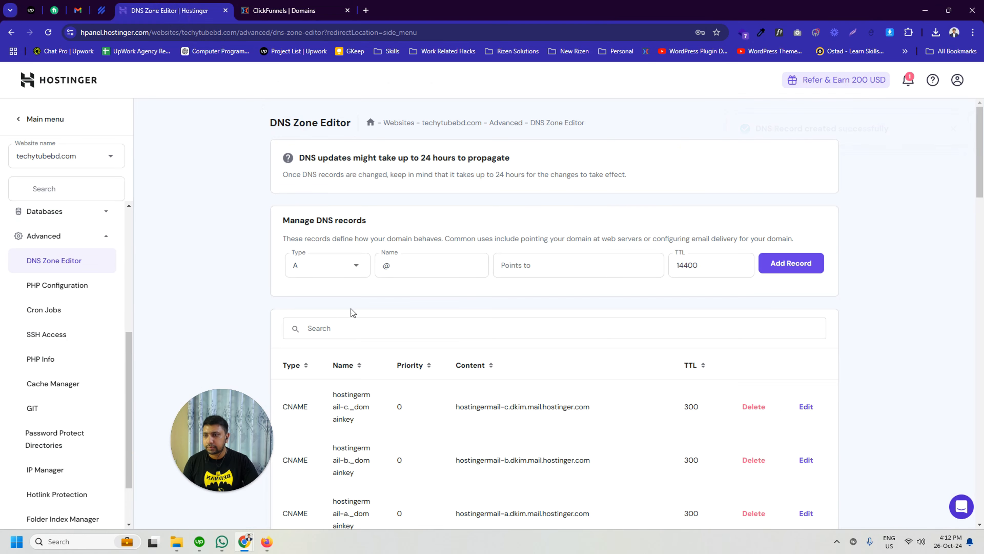
click(338, 270)
click(306, 418)
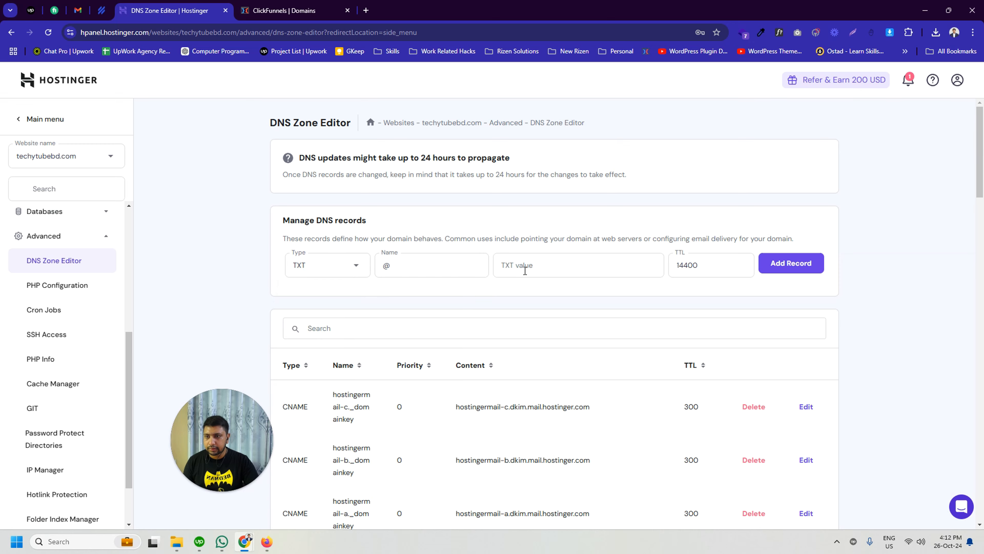
Step: Copy the @ record's SPF data from ClickFunnels and add it in Hostinger as the TXT record's value
click(336, 5)
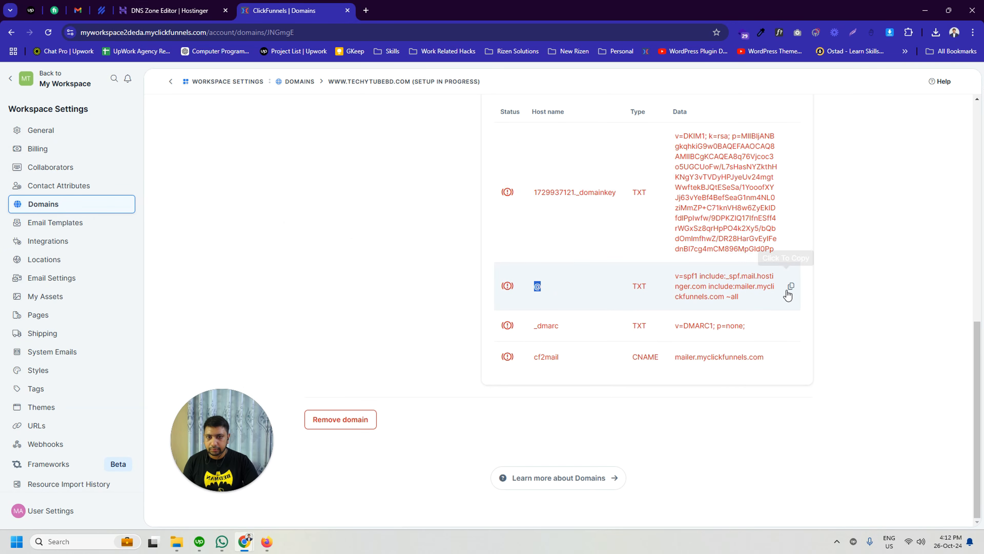
click(789, 291)
click(171, 10)
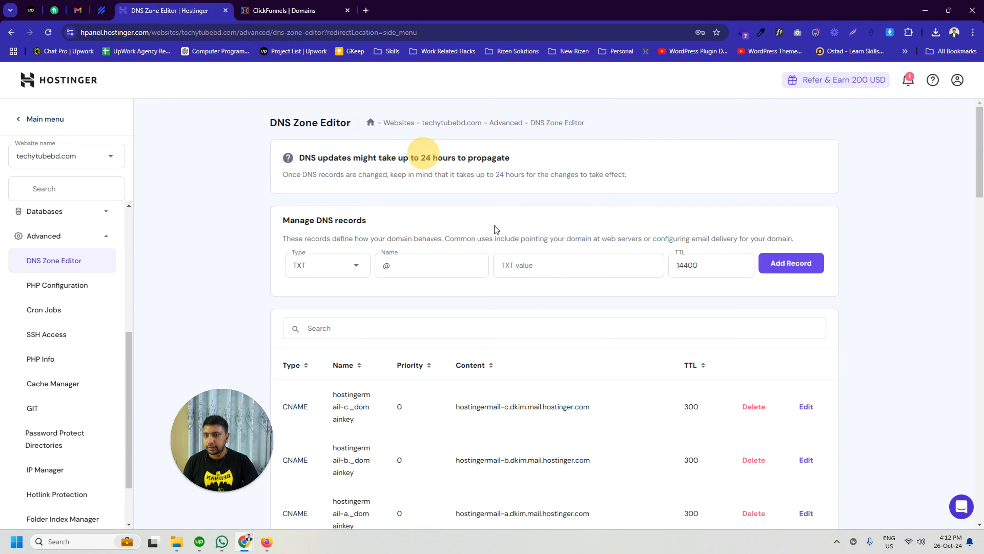
click(557, 267)
key(ctrl+v)
click(791, 263)
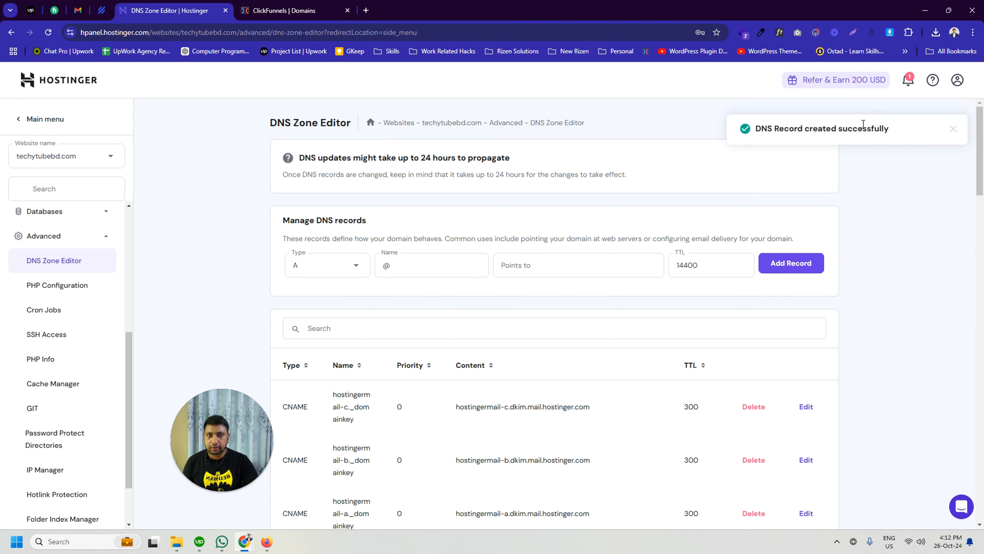
Step: Copy the _dmarc host name from ClickFunnels and start a Hostinger TXT record with _dmarc as its name
click(306, 10)
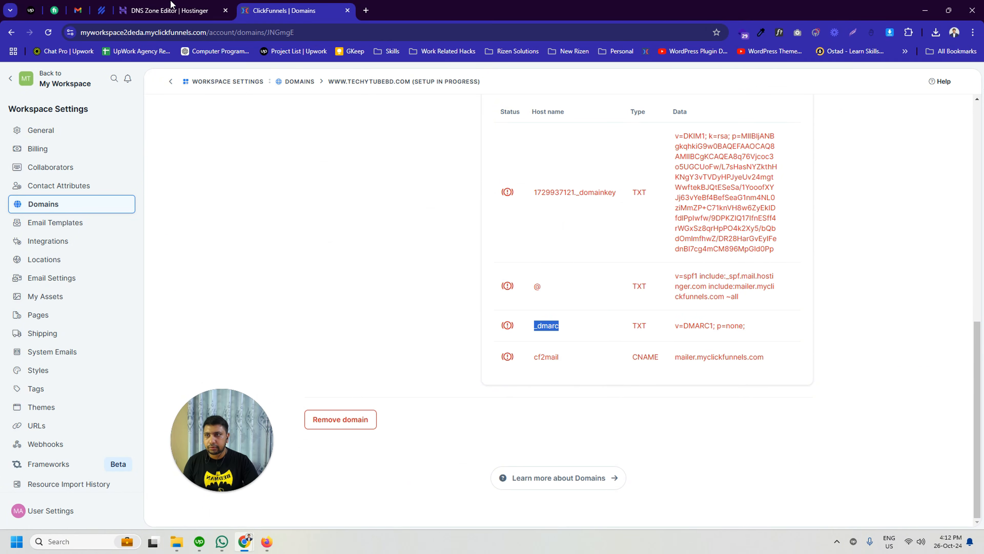
click(170, 11)
click(306, 11)
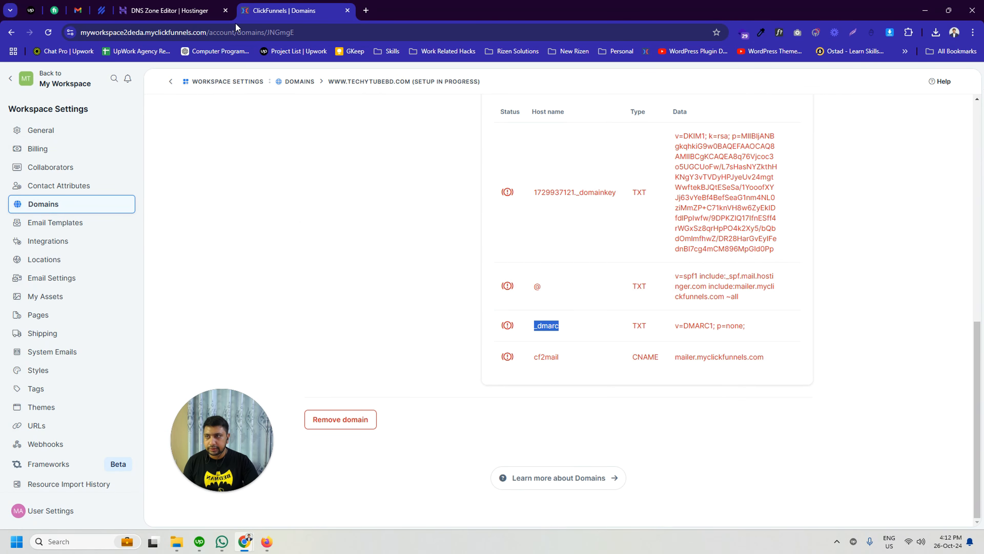
click(170, 10)
click(331, 267)
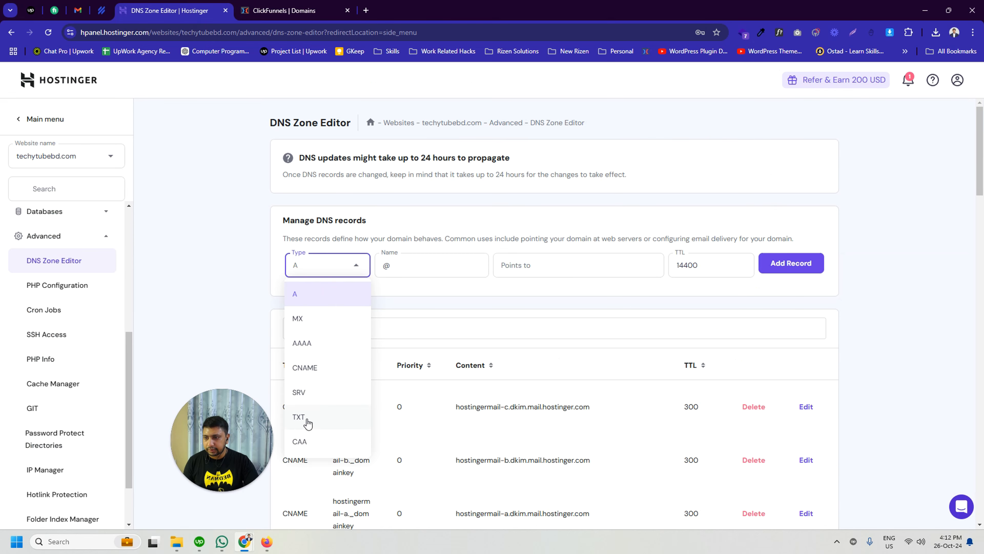
click(308, 419)
click(382, 265)
key(ctrl+v)
Step: Copy the data v=DMARC1; p=none; from ClickFunnels, paste it as the _dmarc record's TXT value and add the record
click(294, 10)
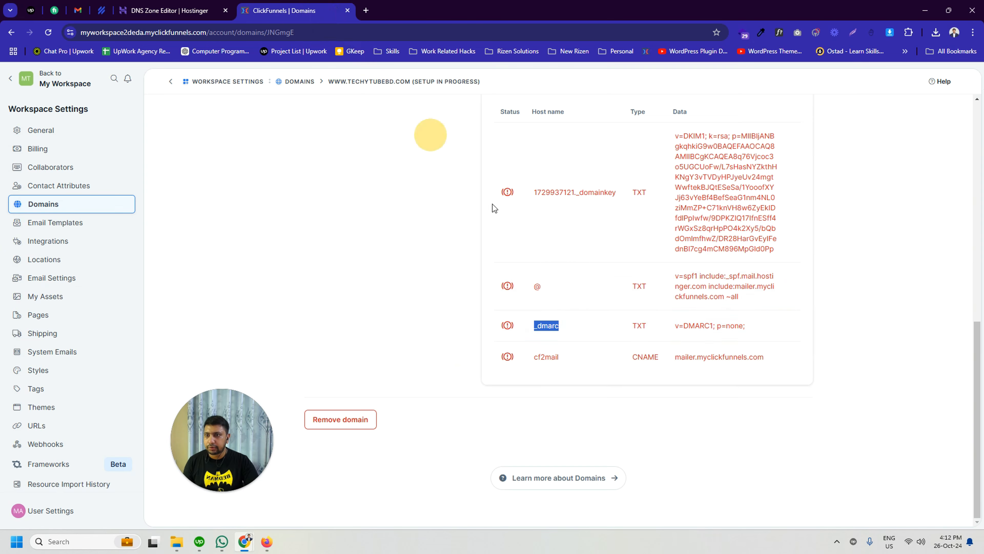
click(758, 325)
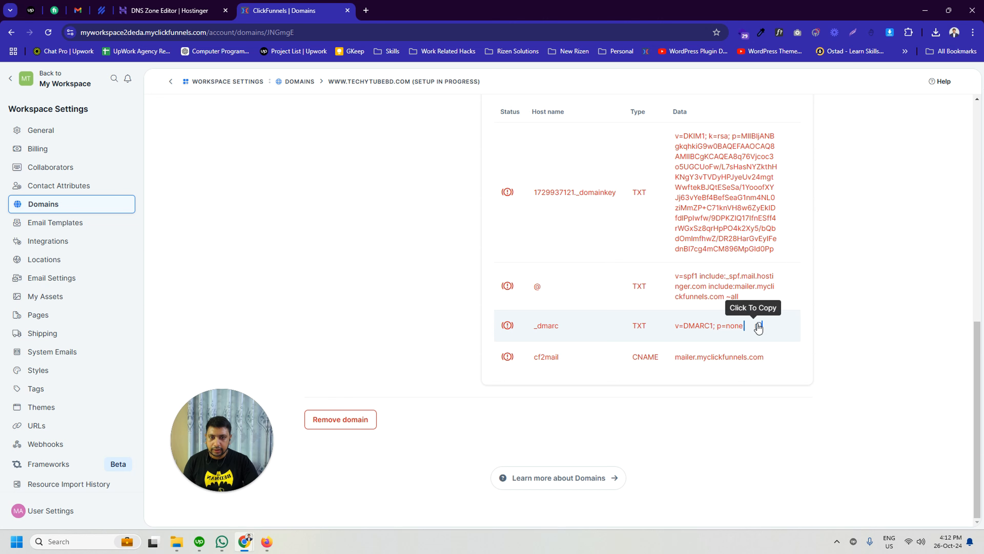
click(185, 7)
click(534, 265)
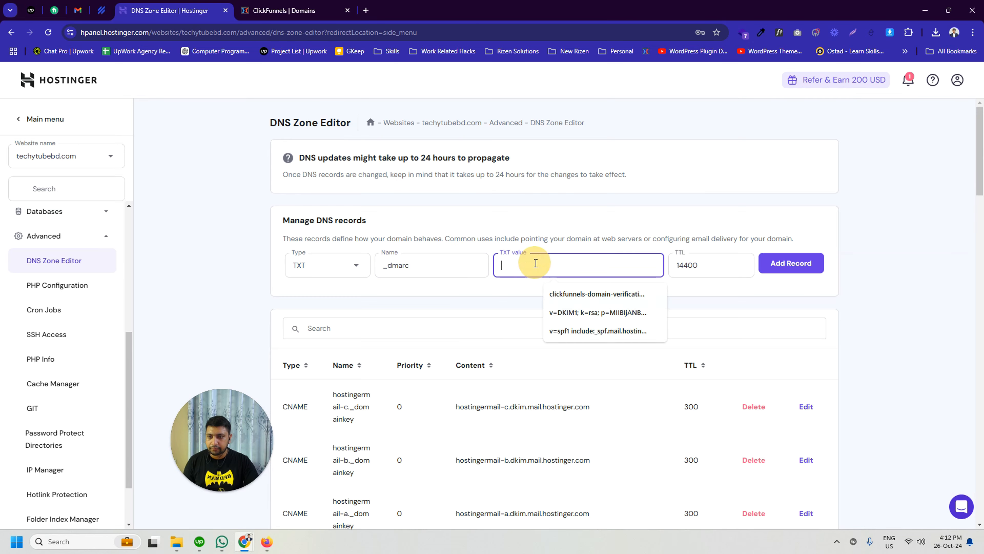
key(ctrl+v)
click(791, 266)
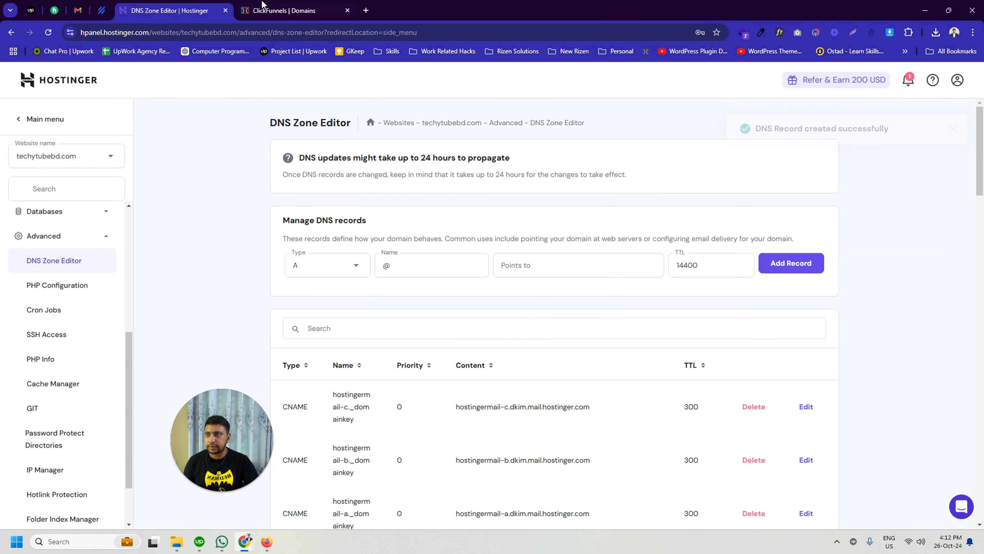
Step: Copy the cf2mail host name from ClickFunnels and start a Hostinger CNAME record with cf2mail as its name
click(325, 5)
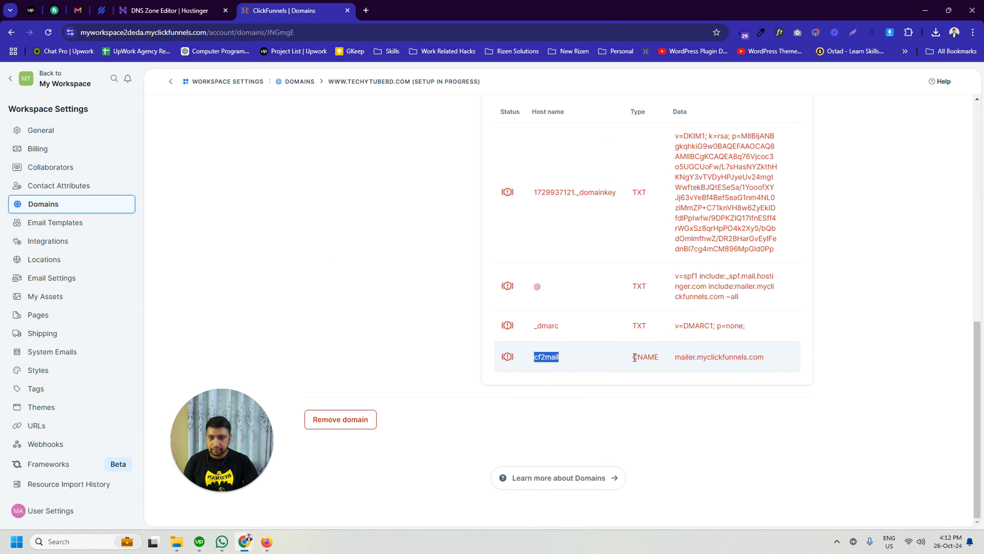
click(170, 11)
click(341, 266)
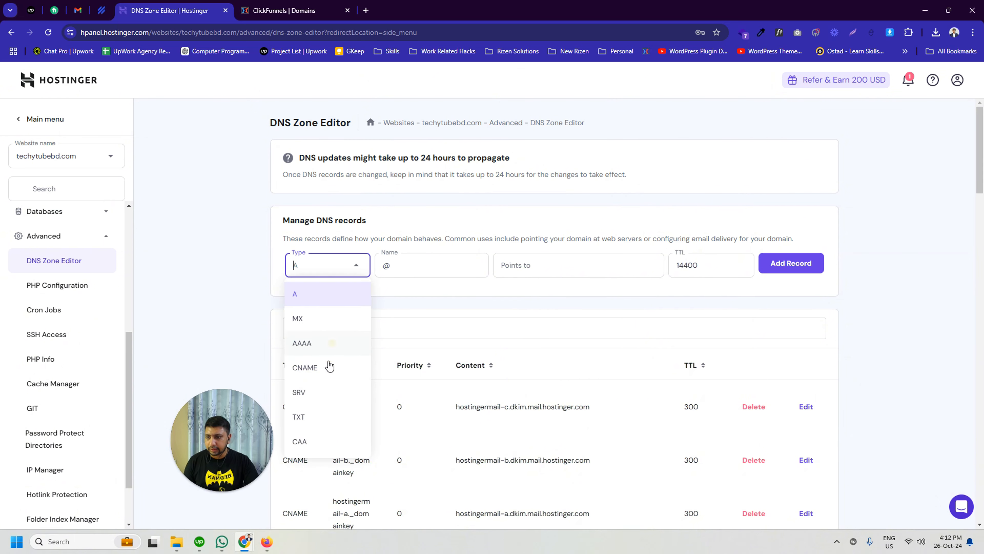
click(310, 366)
drag(403, 260, 335, 262)
key(ctrl+v)
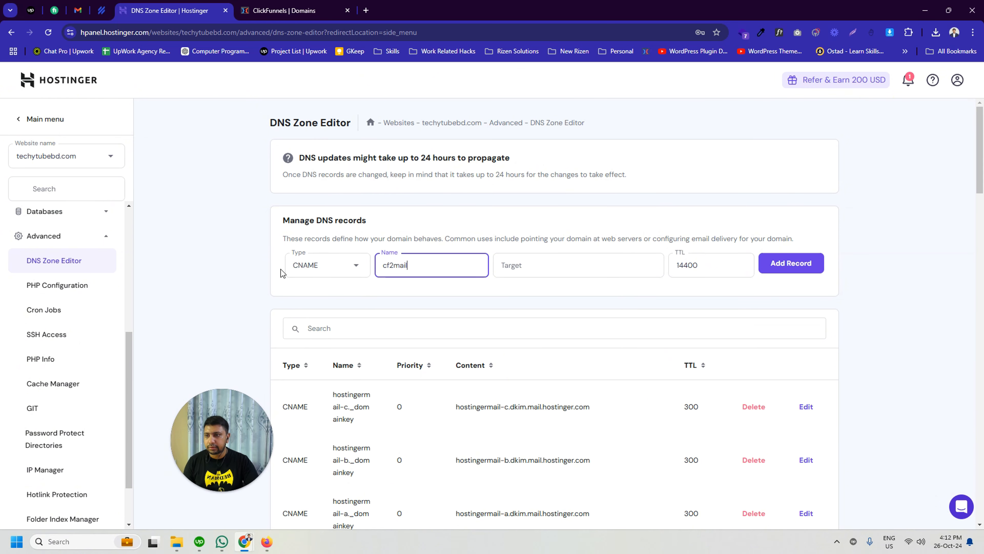
Step: Copy mailer.myclickfunnels.com from ClickFunnels, paste it as the cf2mail record's target and add the CNAME record in Hostinger
click(310, 5)
mouse_move(686, 359)
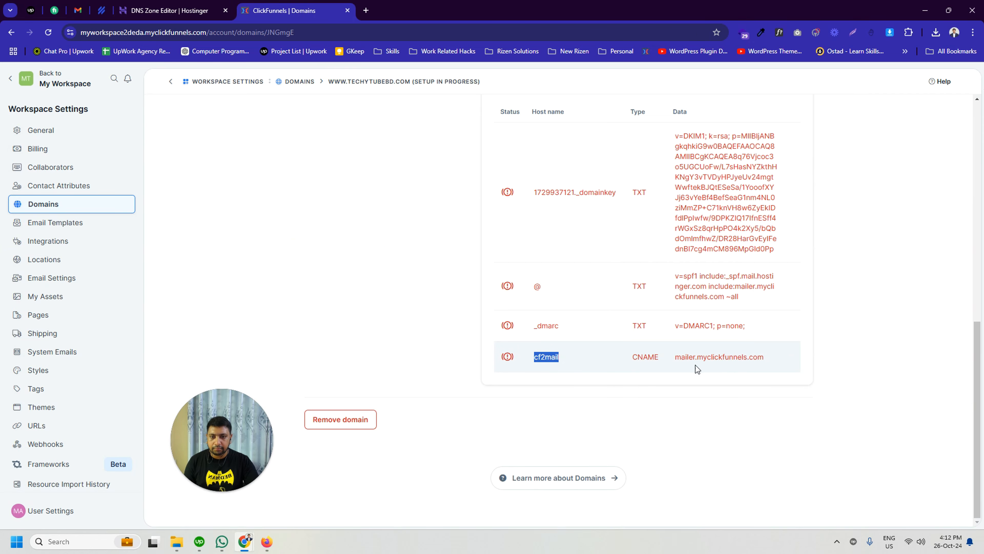
click(777, 357)
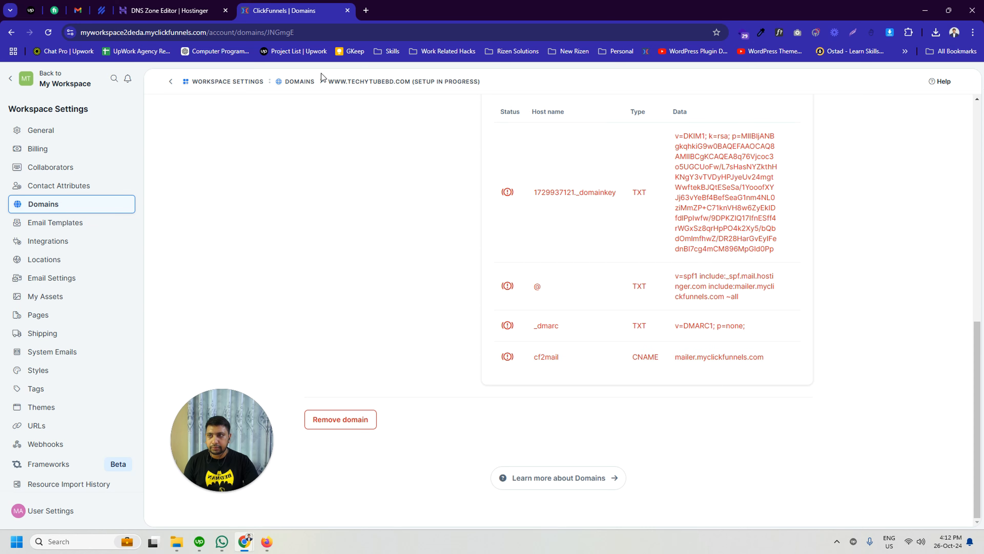
click(170, 11)
click(547, 265)
key(ctrl+v)
click(808, 268)
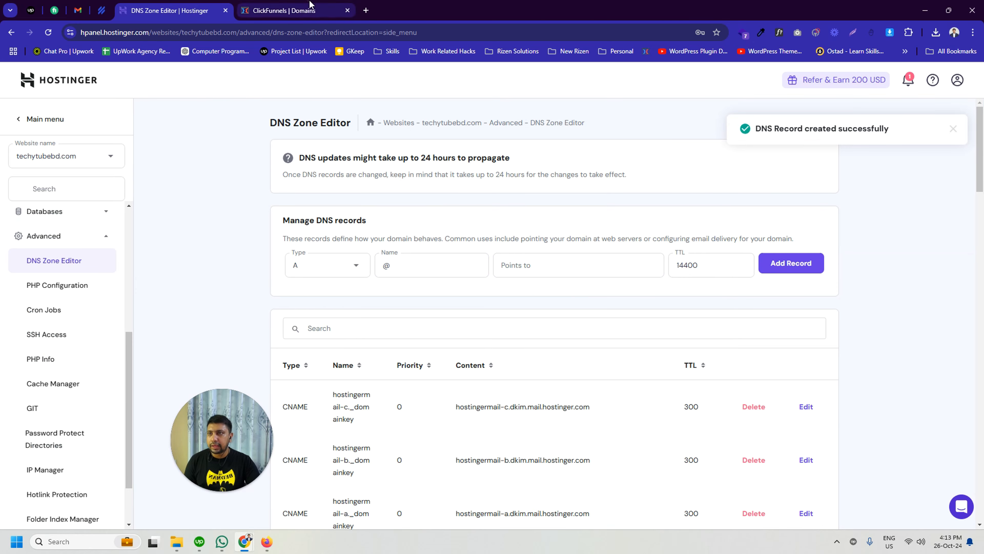
Step: Return to ClickFunnels and review the domain's setup status and its ownership validation option
click(284, 11)
scroll(801, 329, up, 10)
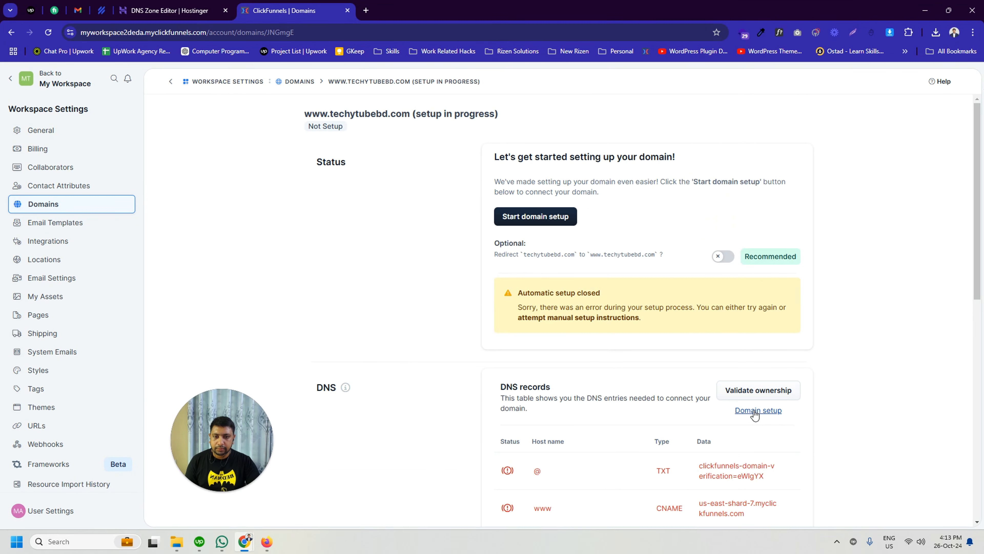
drag(217, 432, 504, 433)
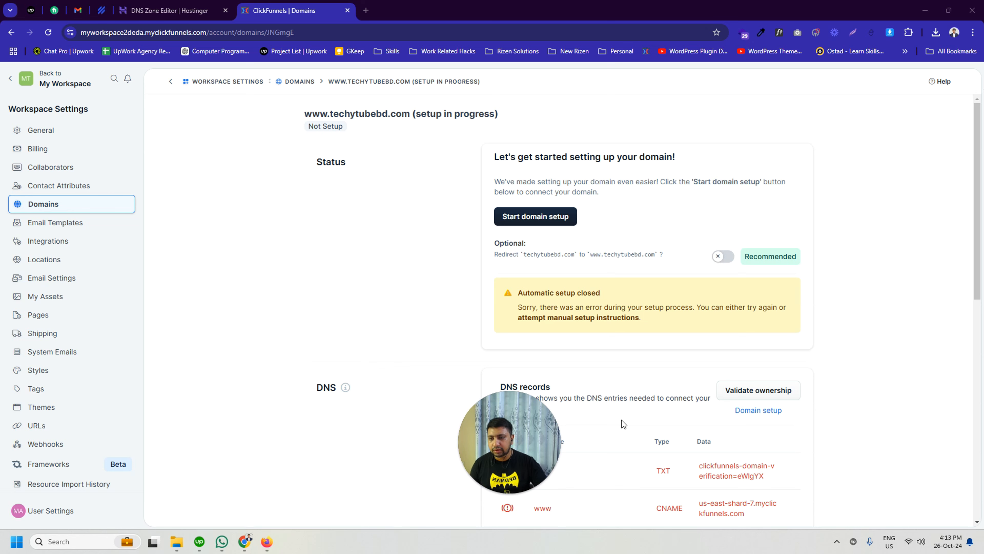
Step: Search Google in a new tab for "dns propagation time delay" and read the typical and maximum propagation times
click(366, 10)
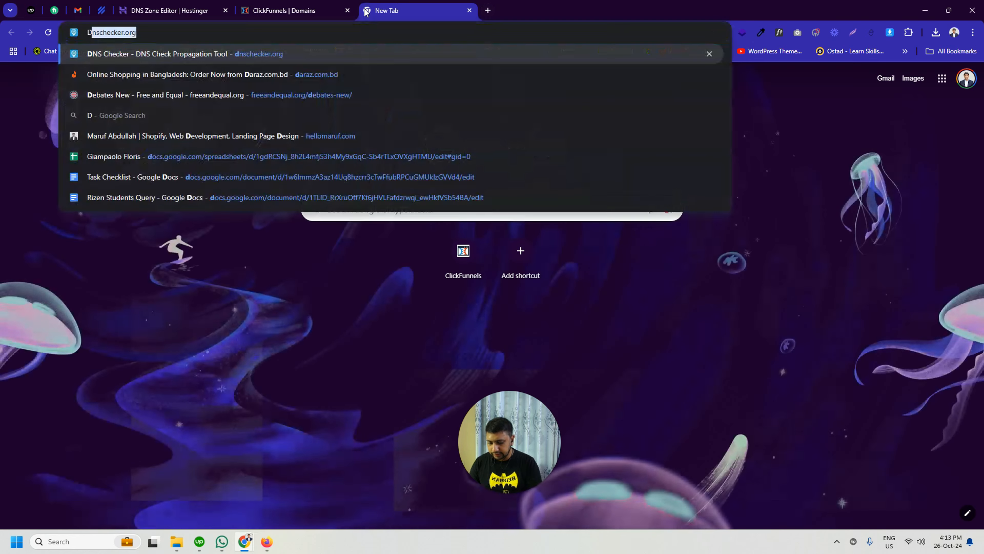
text(DNS)
click(163, 74)
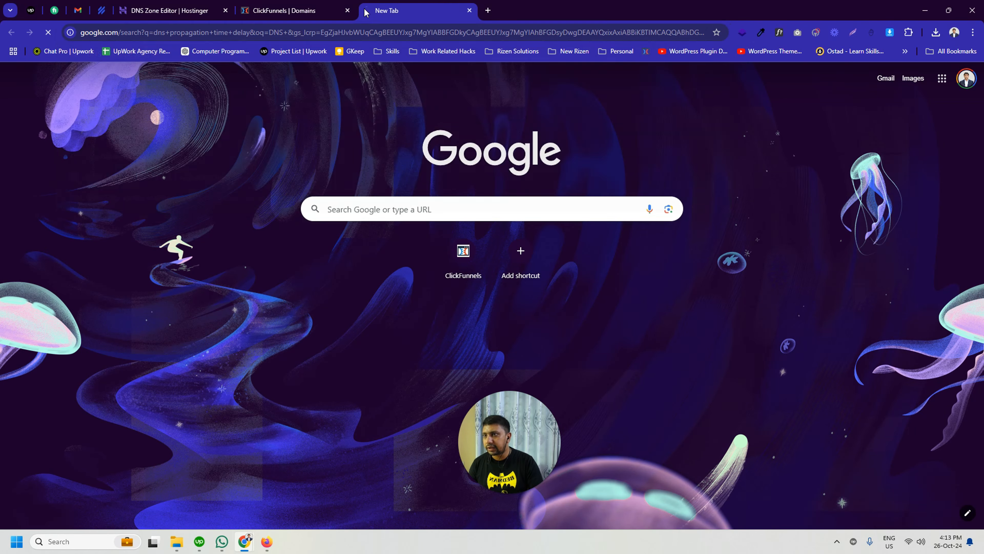
drag(118, 154, 202, 154)
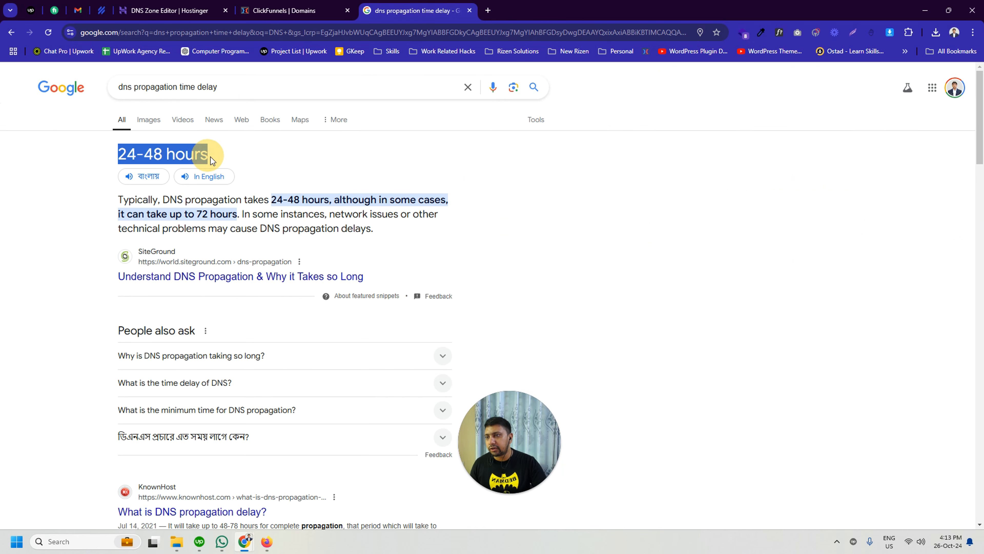
drag(176, 214, 232, 215)
click(266, 216)
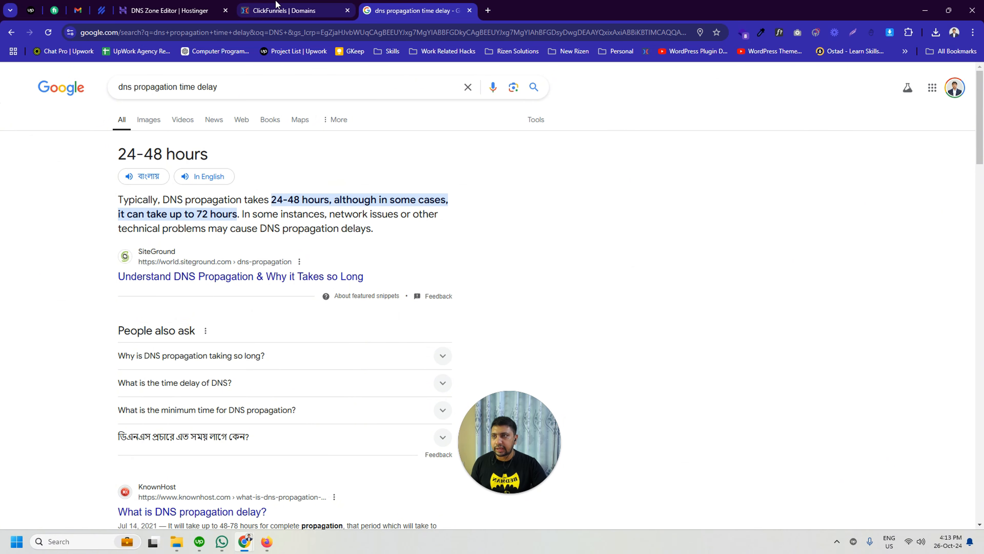
click(267, 11)
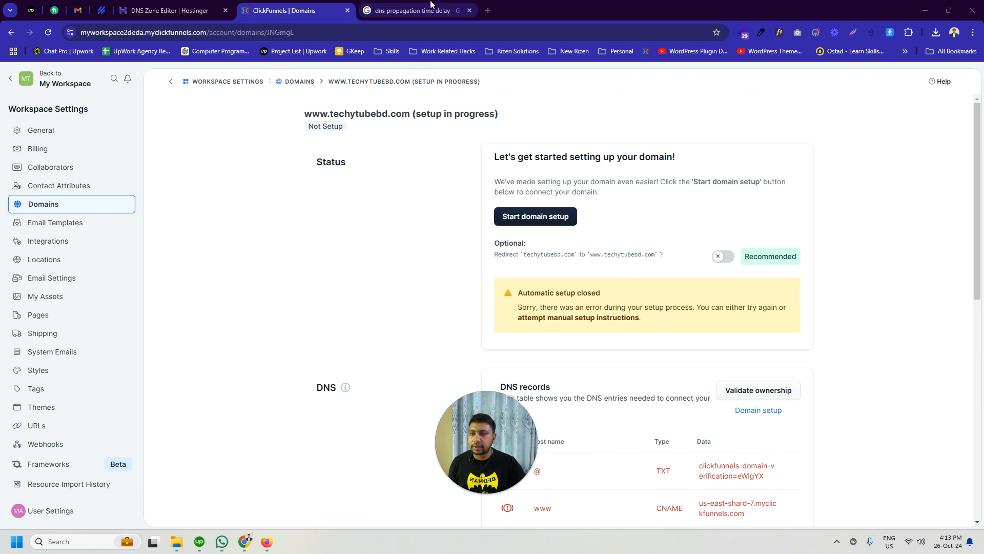
click(418, 4)
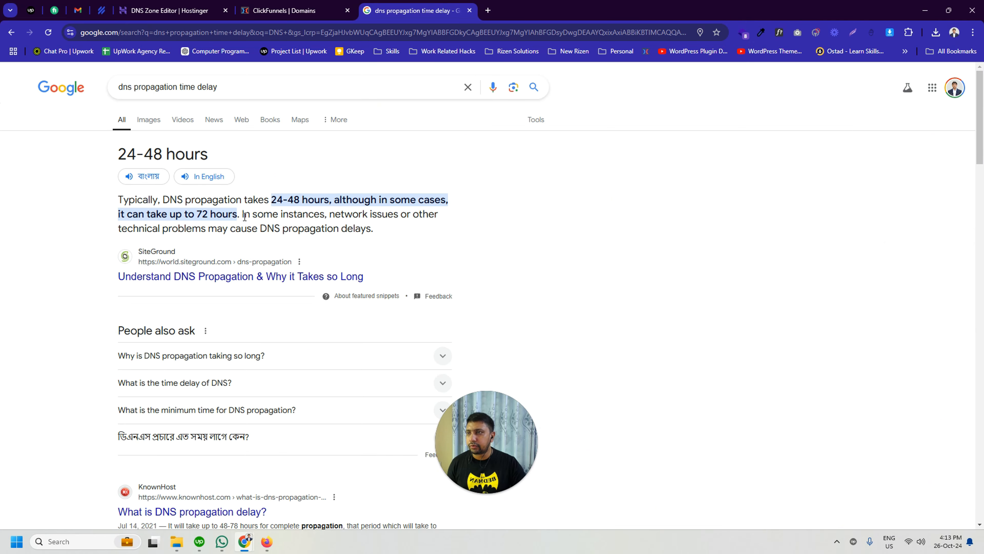
click(289, 6)
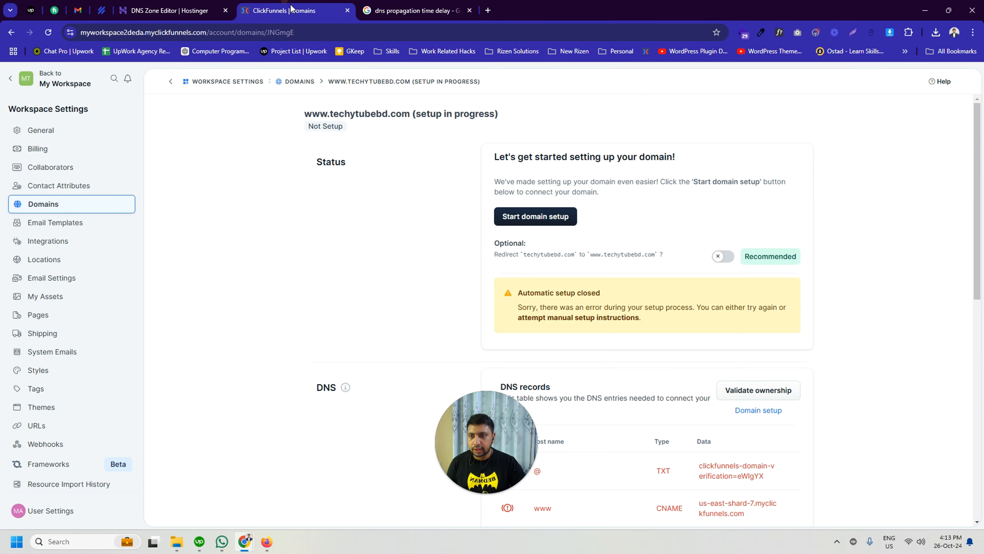
drag(489, 440, 466, 439)
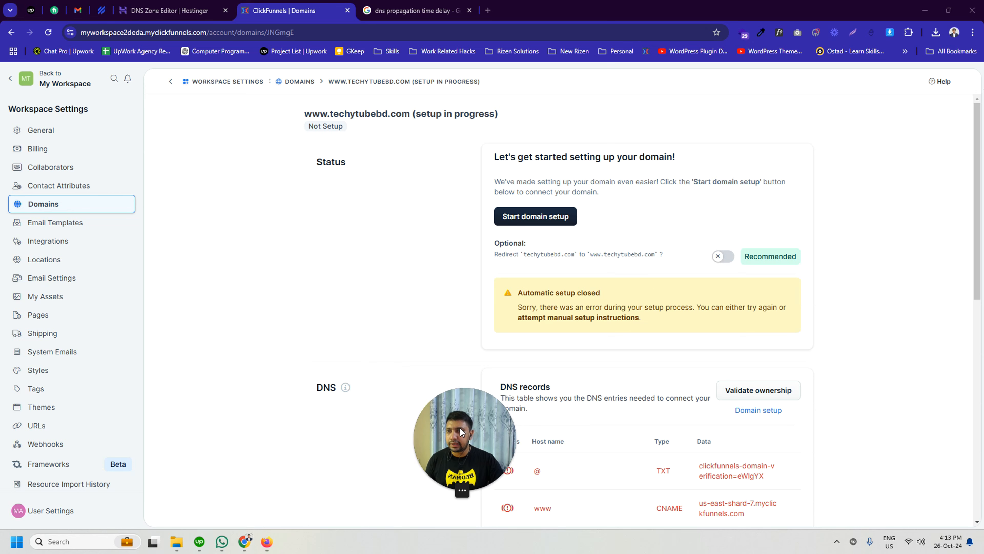
Step: Open the DNS Checker propagation tool at dnschecker.org in a new browser tab
click(488, 10)
text(dns)
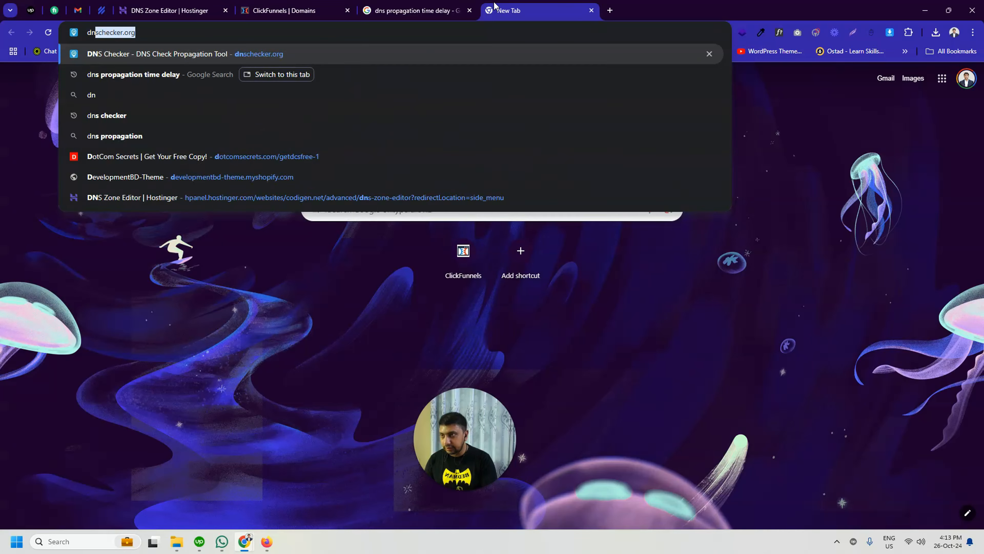
key(Return)
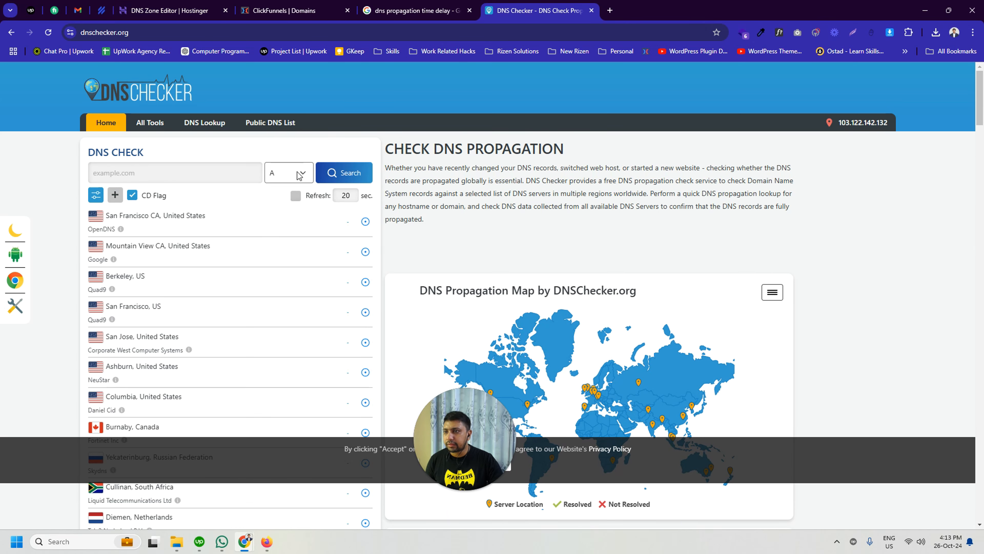
click(299, 176)
click(286, 216)
click(185, 174)
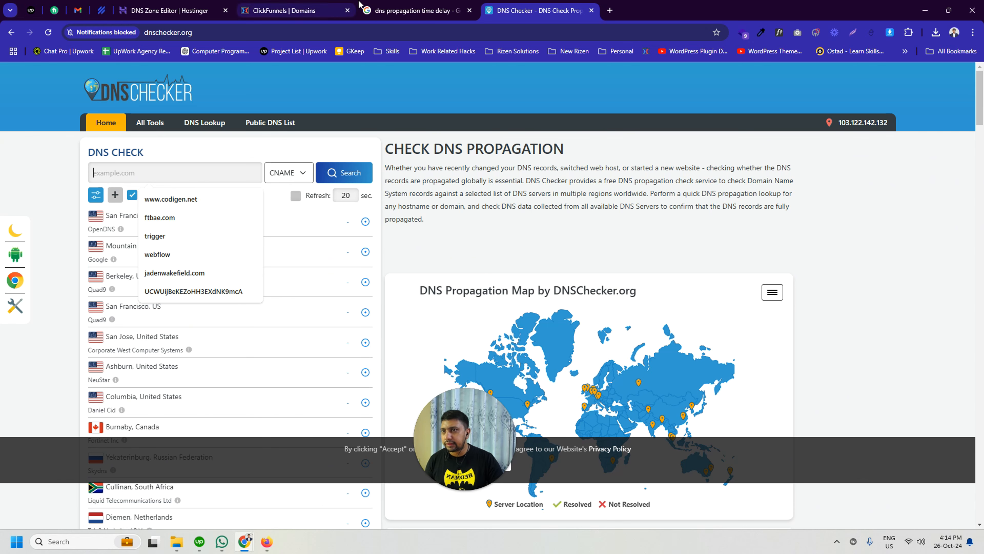
click(285, 10)
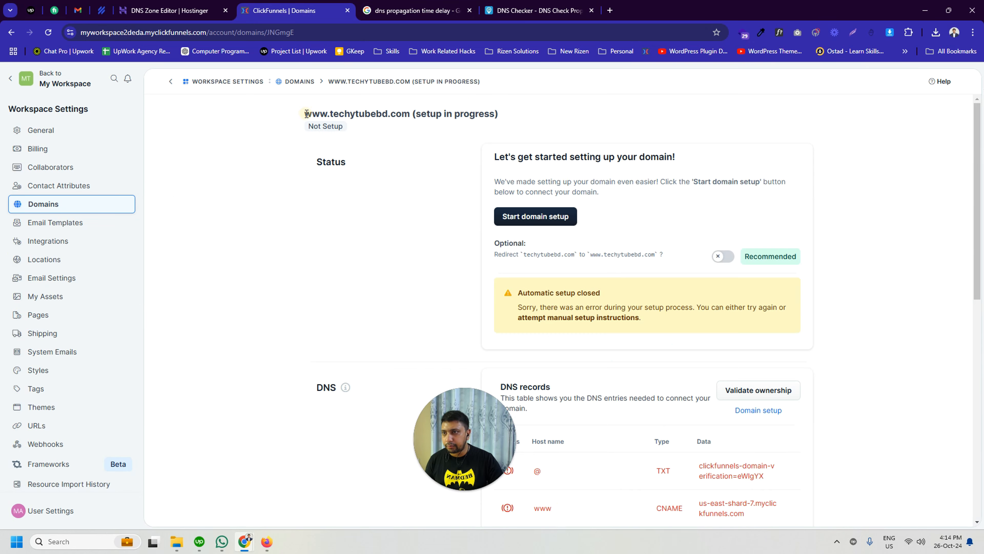
drag(305, 113, 406, 116)
key(ctrl+c)
click(538, 10)
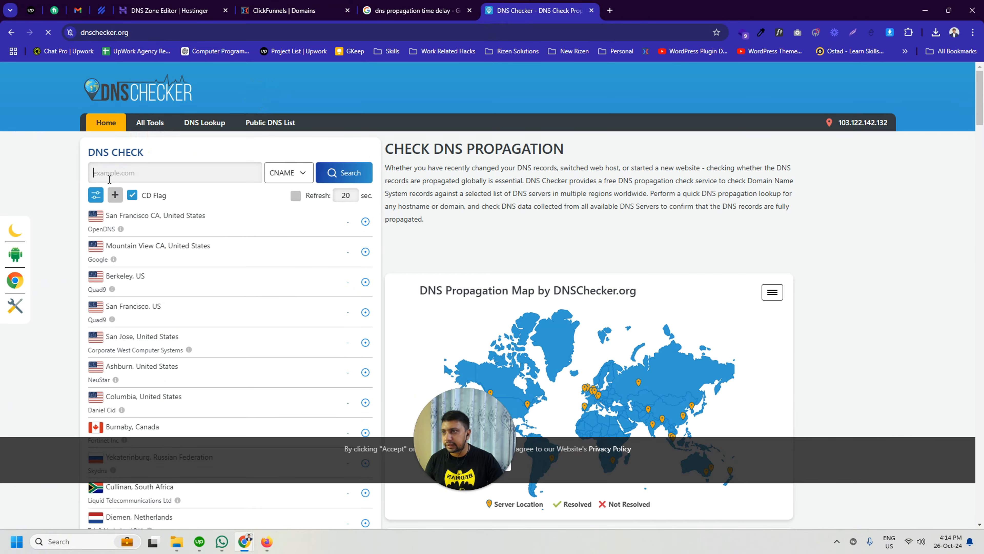
click(109, 175)
key(ctrl+v)
click(323, 181)
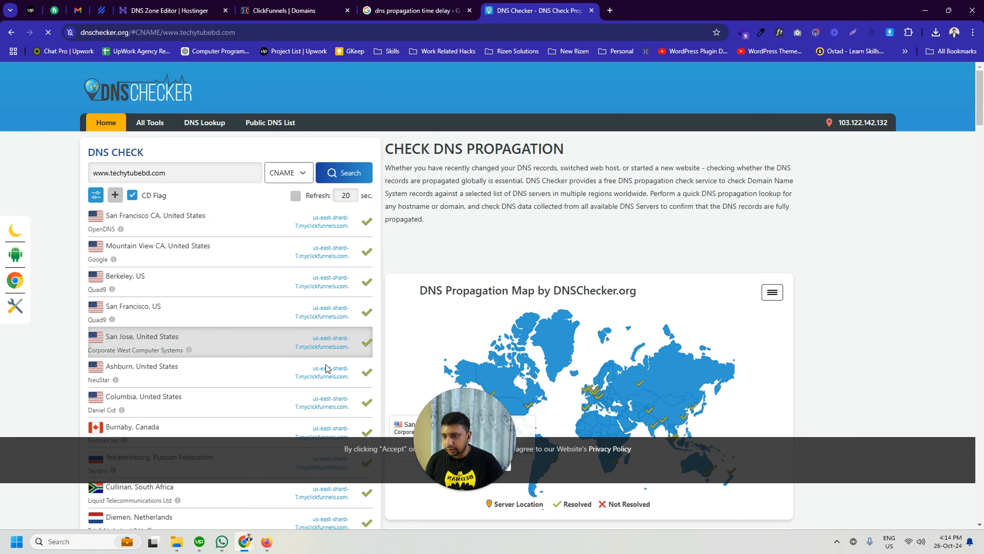
scroll(338, 363, down, 3)
scroll(338, 363, down, 1)
scroll(339, 363, up, 4)
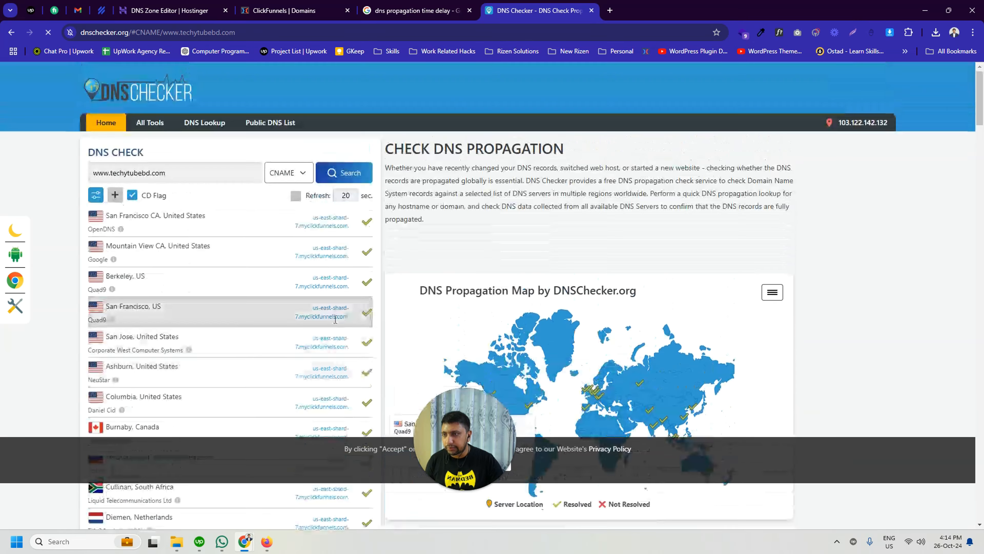
scroll(337, 330, down, 10)
scroll(336, 299, down, 5)
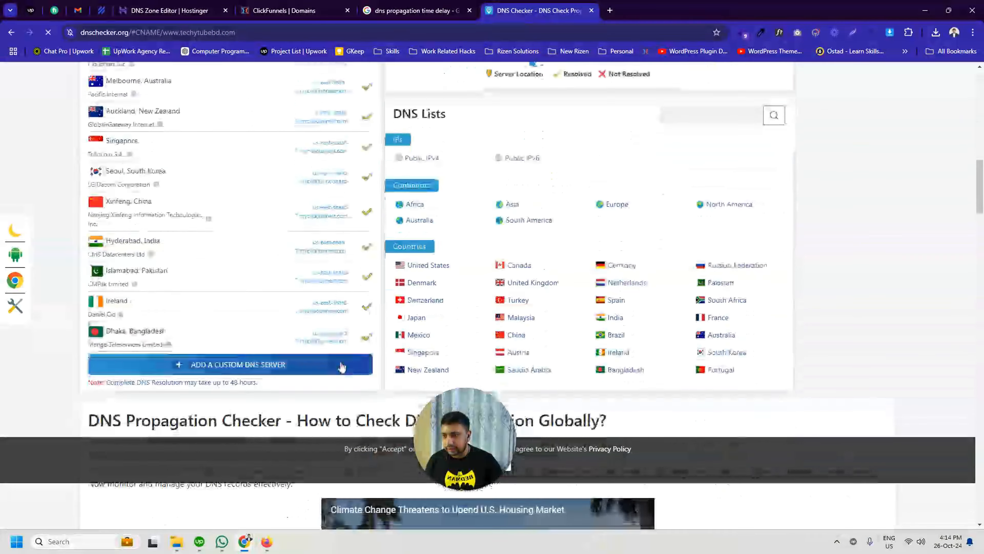
scroll(335, 318, up, 5)
scroll(334, 321, up, 10)
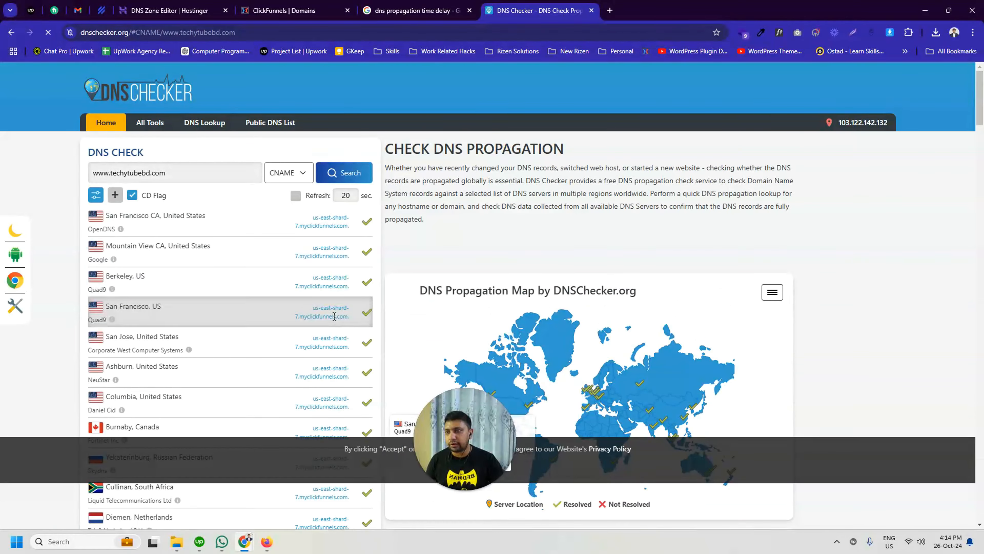
click(413, 11)
click(294, 8)
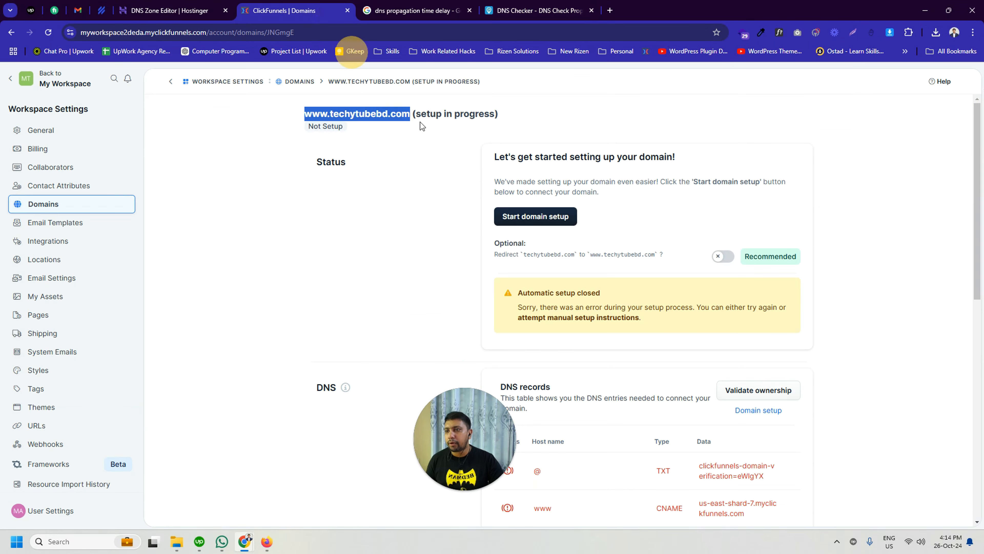
click(407, 225)
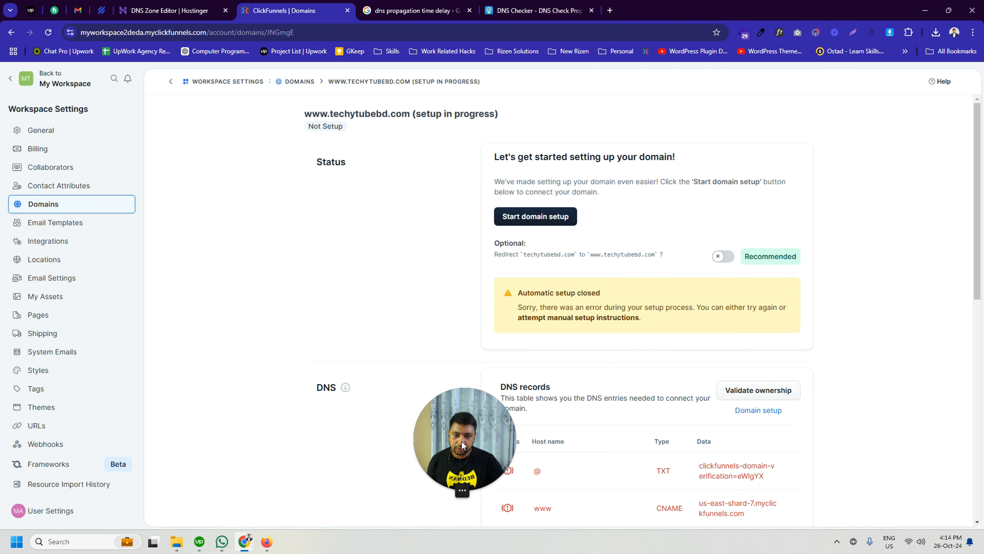
drag(462, 445, 446, 442)
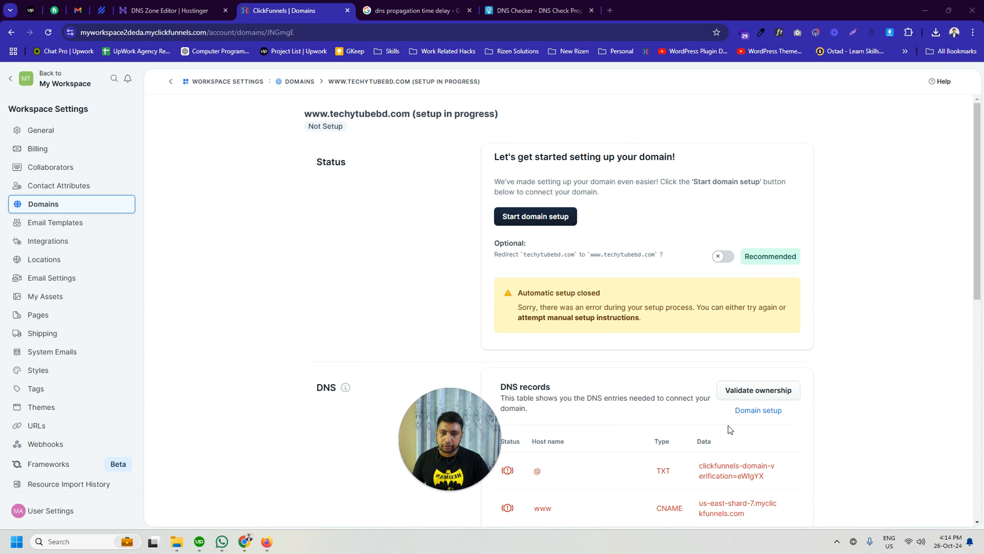
click(758, 410)
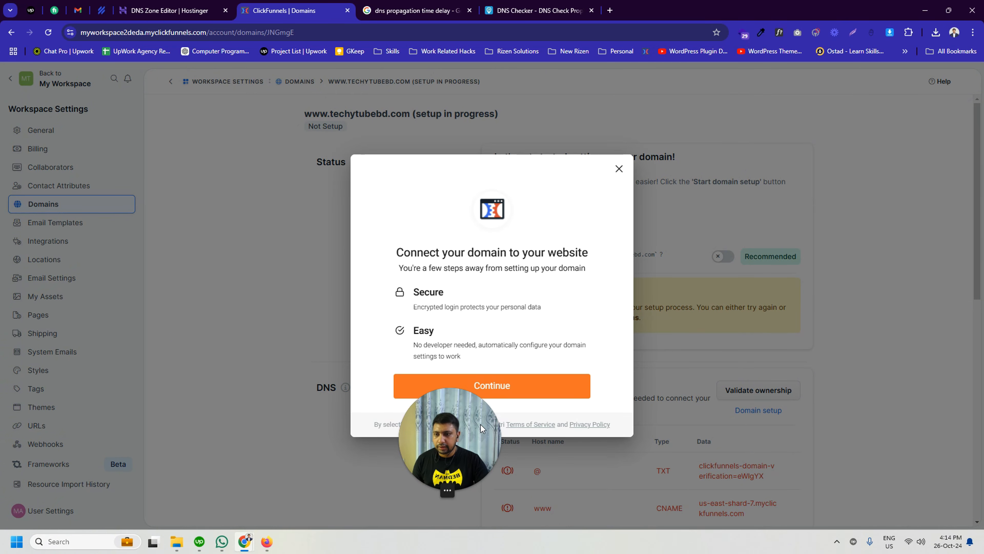
click(502, 380)
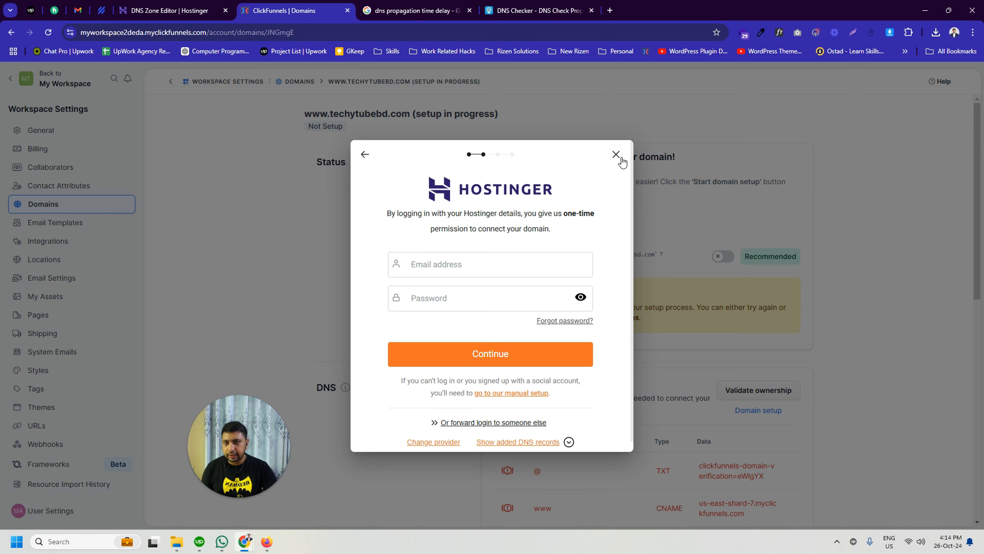
click(616, 154)
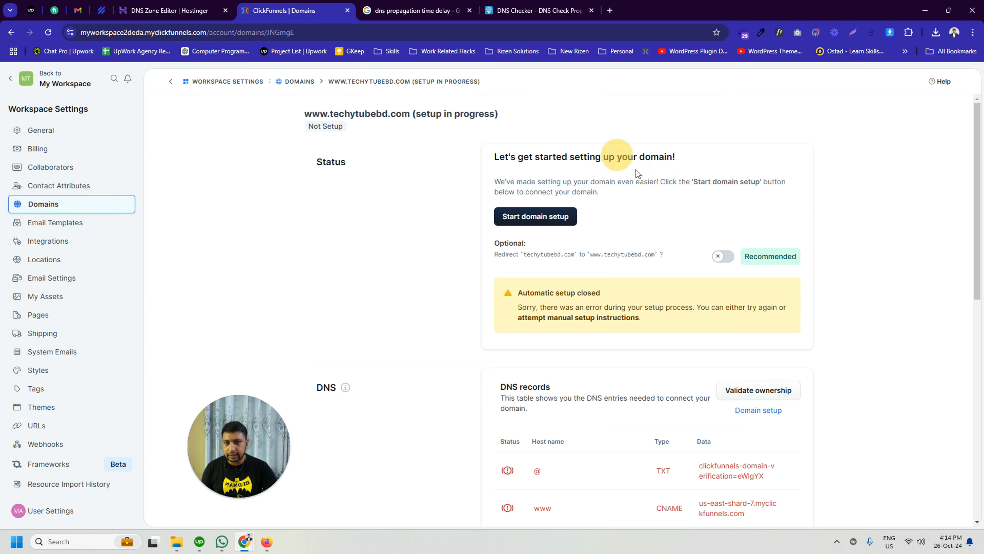
click(744, 389)
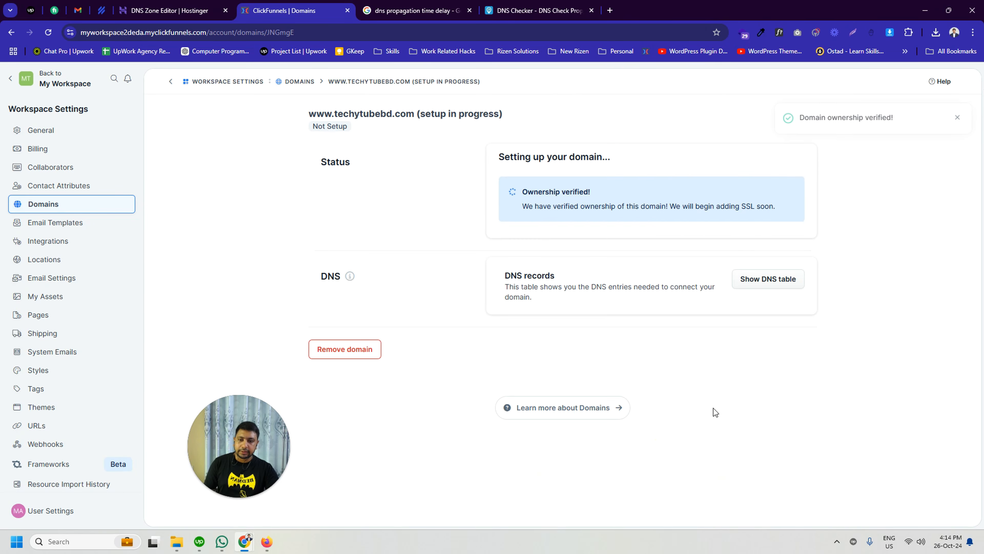
click(570, 287)
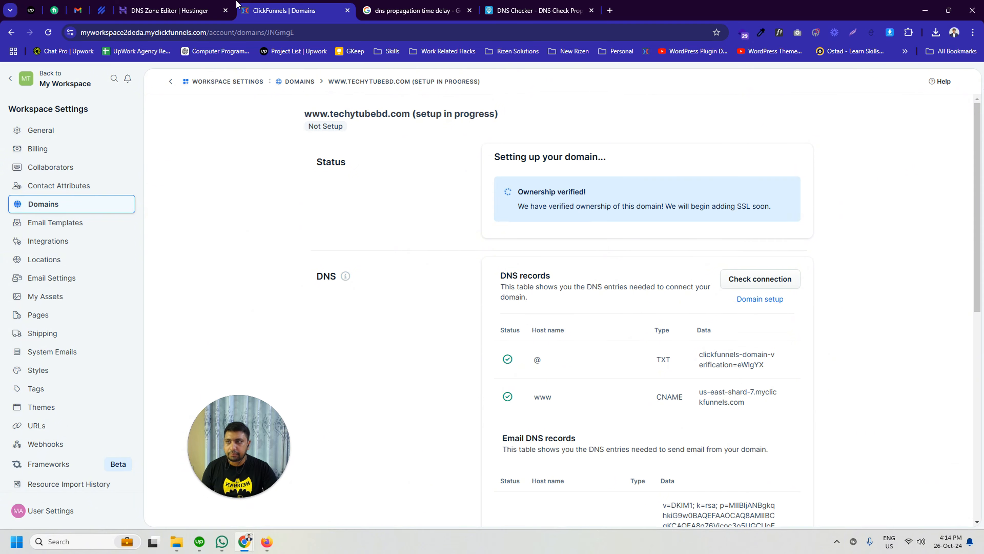
click(165, 11)
click(263, 10)
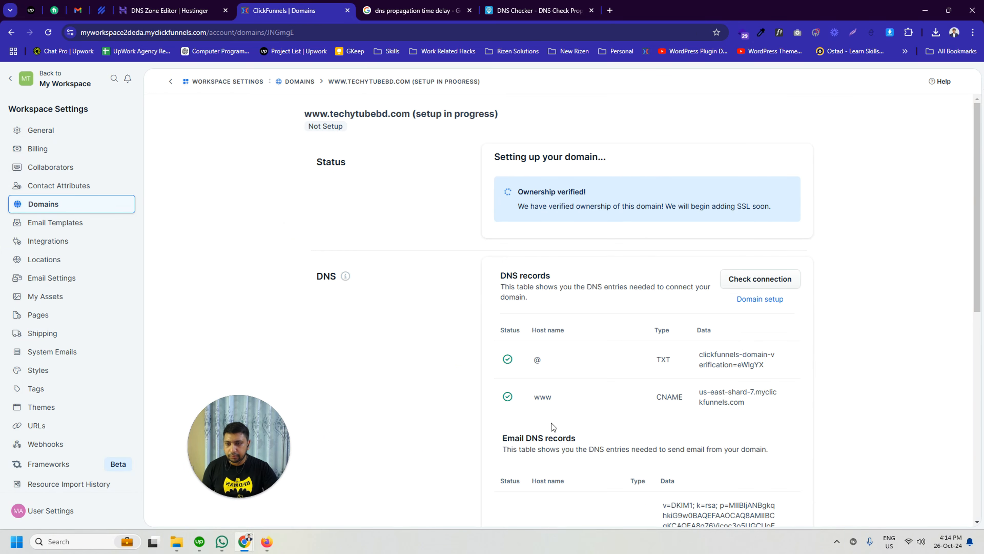
scroll(553, 426, down, 9)
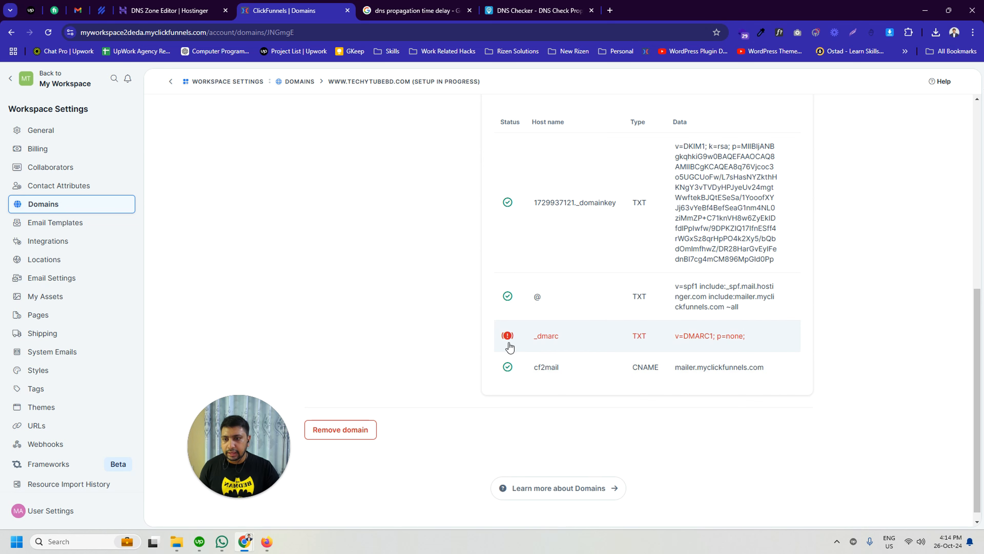
scroll(547, 354, up, 7)
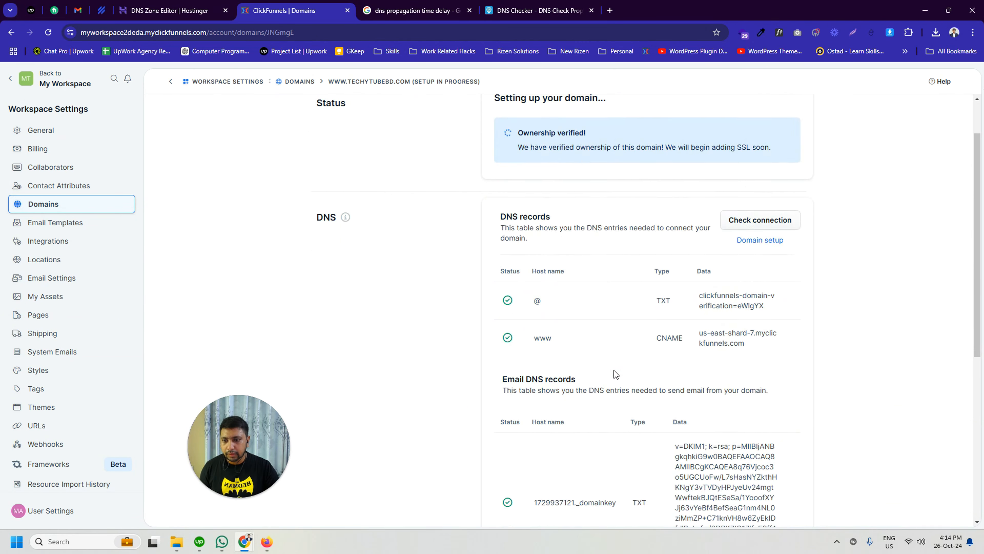
scroll(614, 374, down, 7)
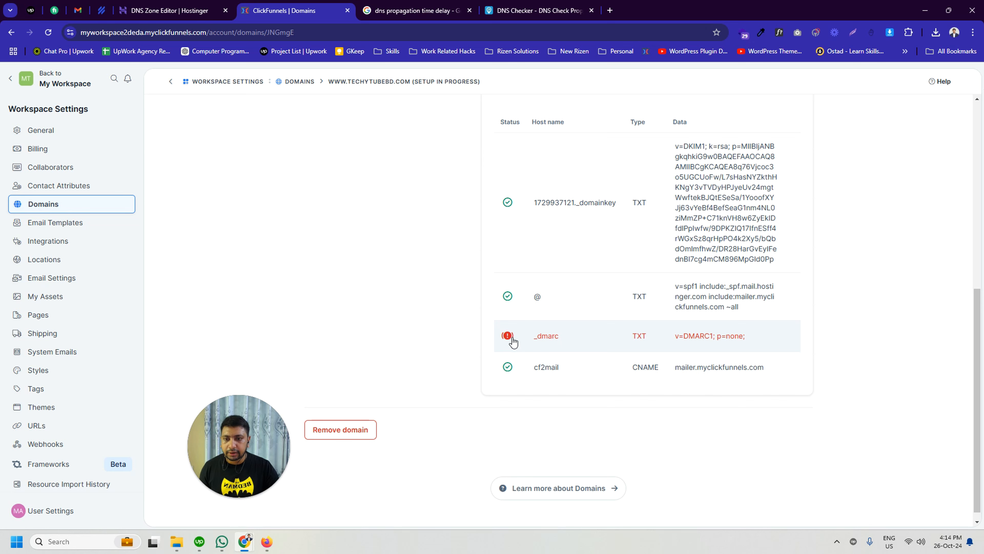
scroll(540, 351, up, 6)
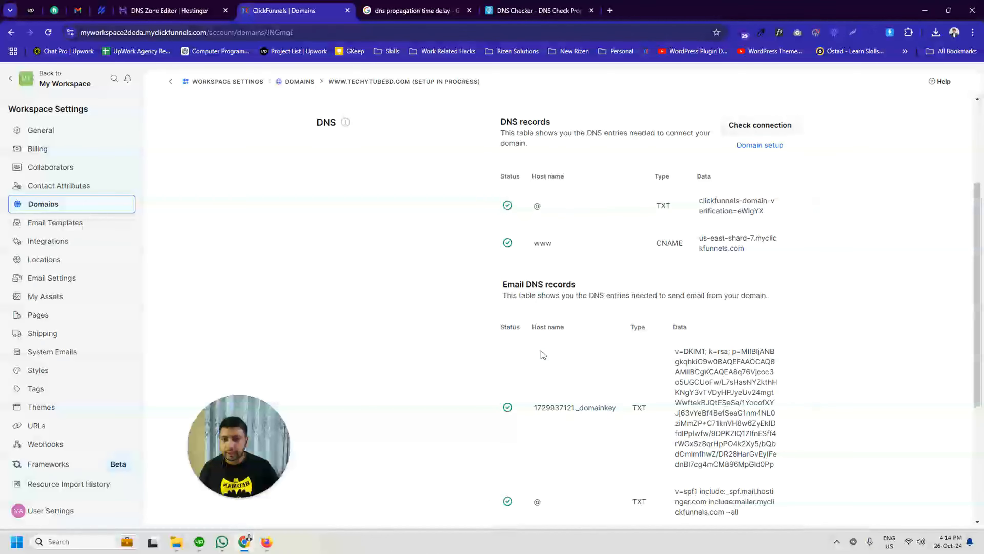
scroll(554, 367, down, 6)
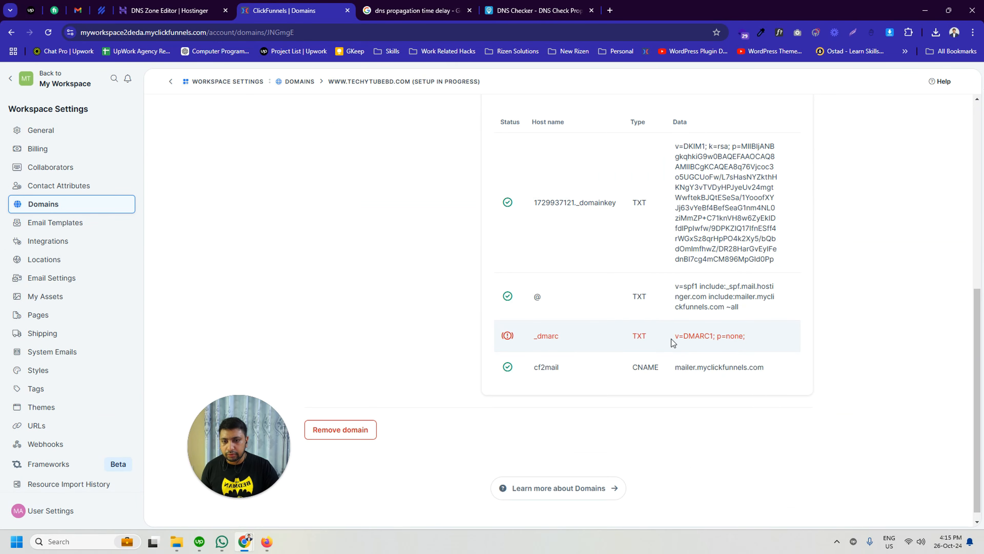
Step: Find the _dmarc TXT records in Hostinger's DNS Zone Editor and compare their contents with the DMARC value required by ClickFunnels
drag(673, 337, 715, 336)
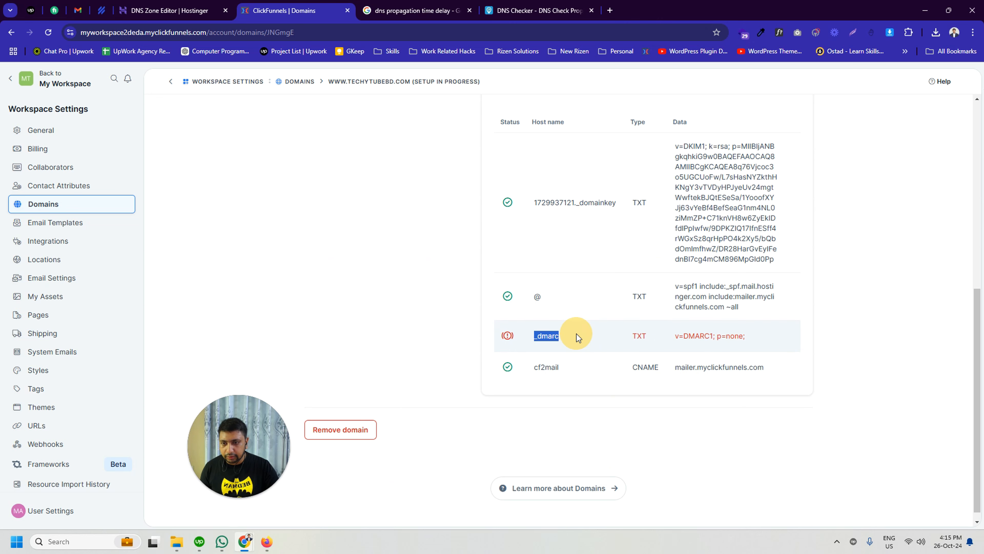
click(170, 10)
key(ctrl+f)
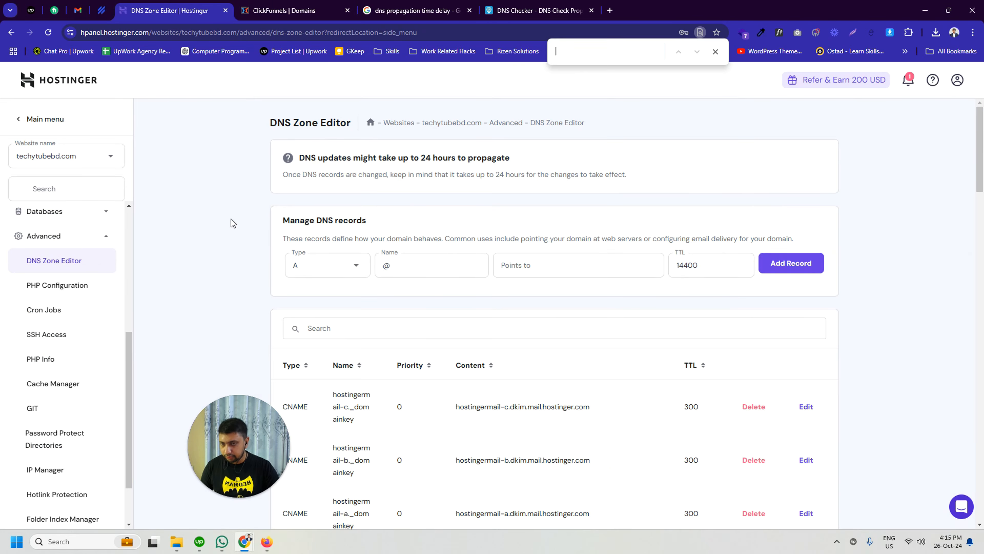
text(_dmarc)
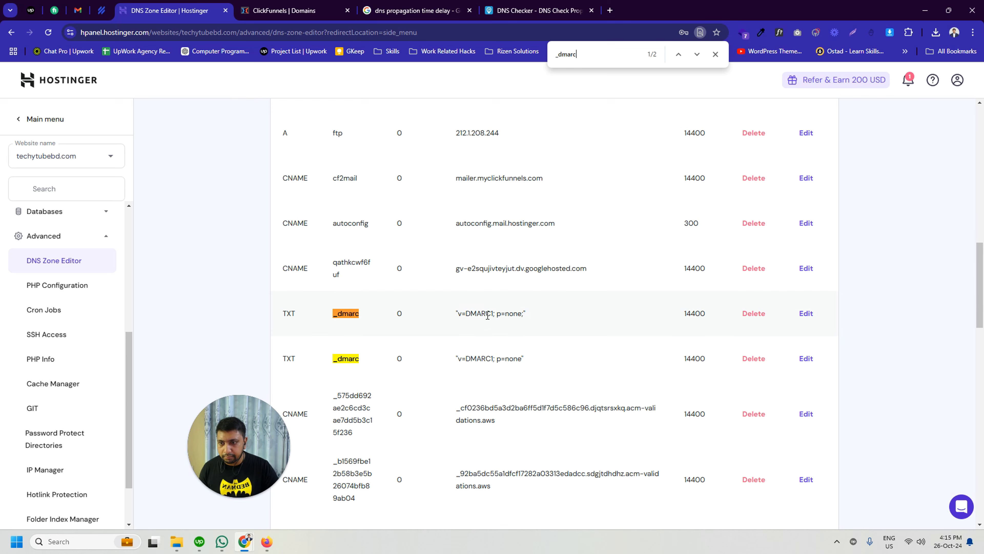
click(753, 358)
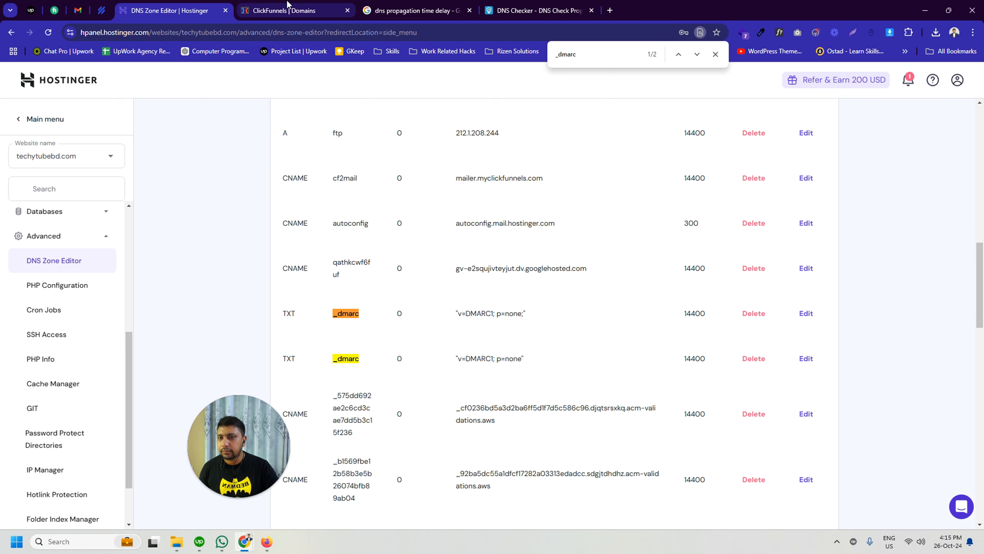
Step: Check the domain's connection in ClickFunnels and review the status of its email DNS records, including _dmarc
click(286, 10)
scroll(561, 333, up, 9)
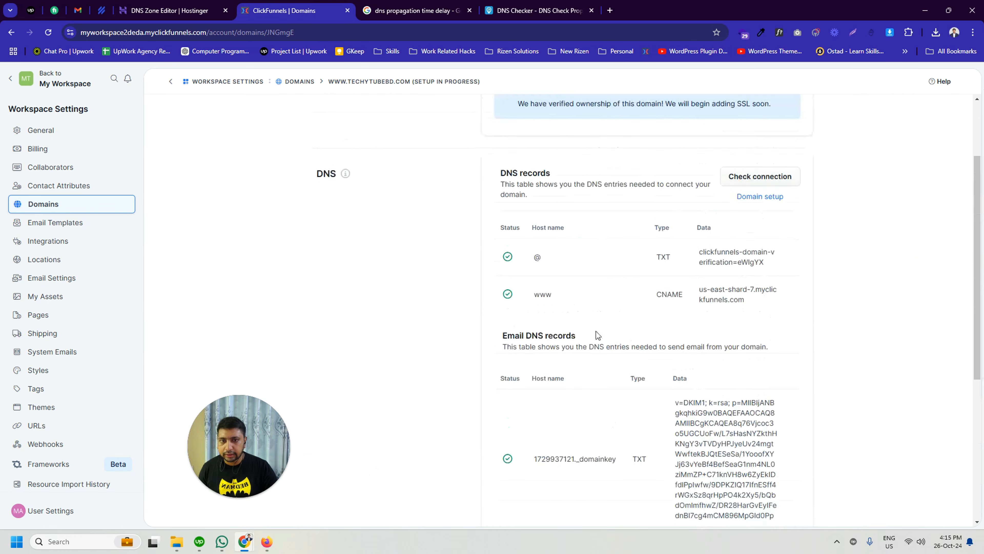
click(751, 279)
scroll(635, 301, down, 6)
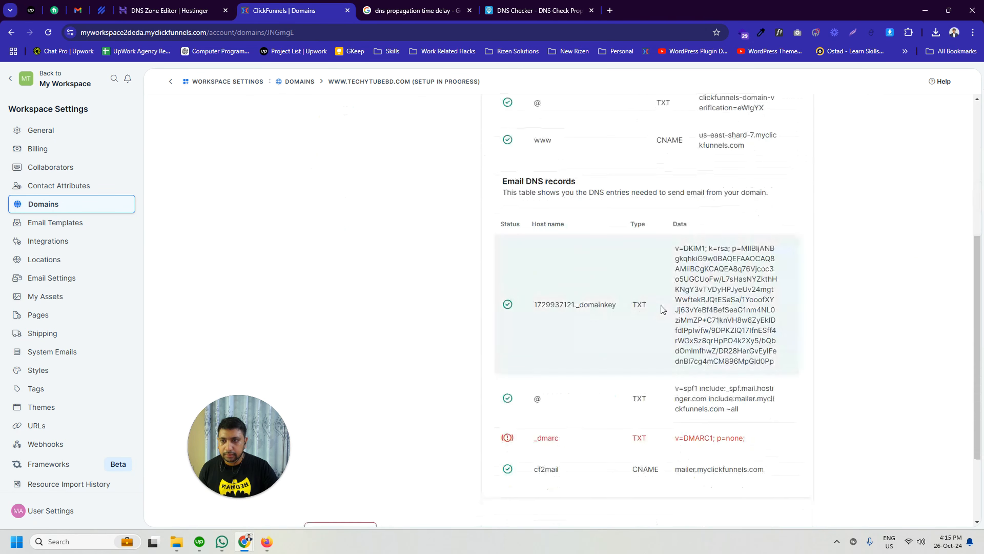
scroll(663, 407, up, 8)
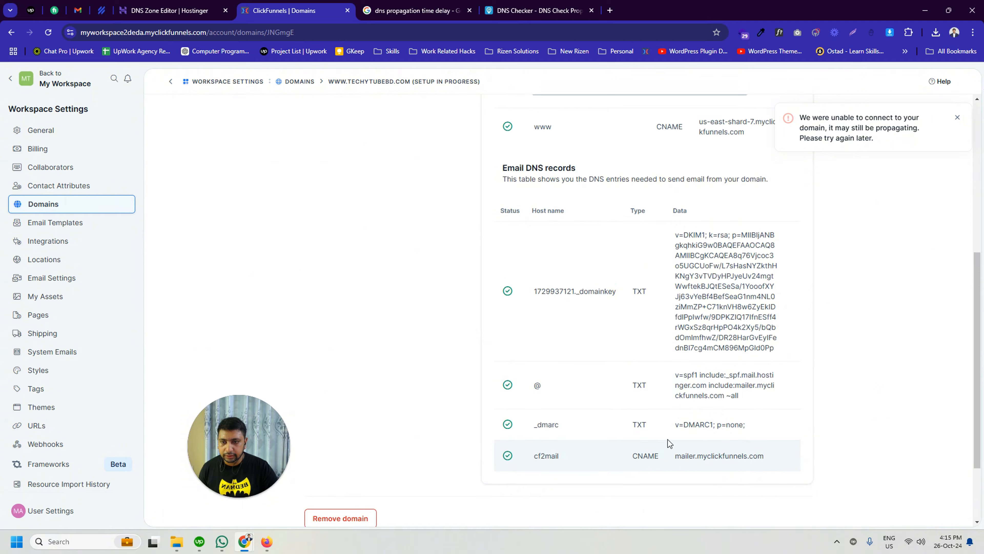
scroll(620, 368, down, 5)
scroll(581, 361, down, 4)
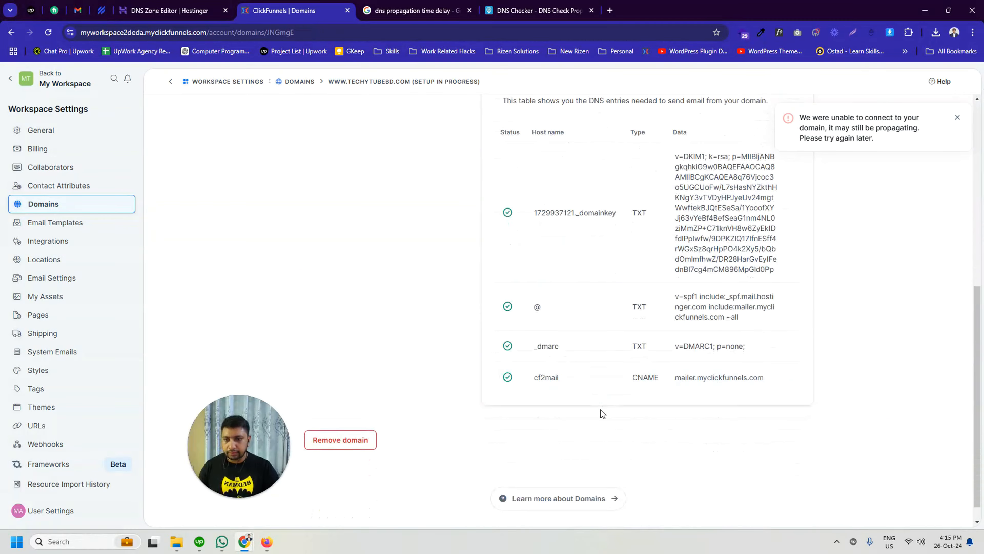
scroll(605, 388, up, 9)
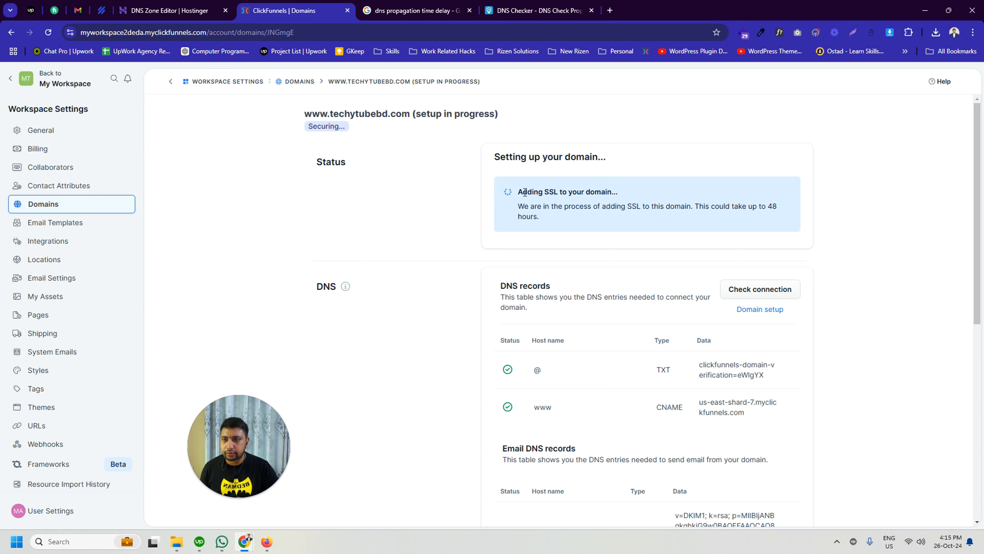
Step: Read the domain's SSL setup status and reload the page twice to check its progress
drag(518, 192, 588, 192)
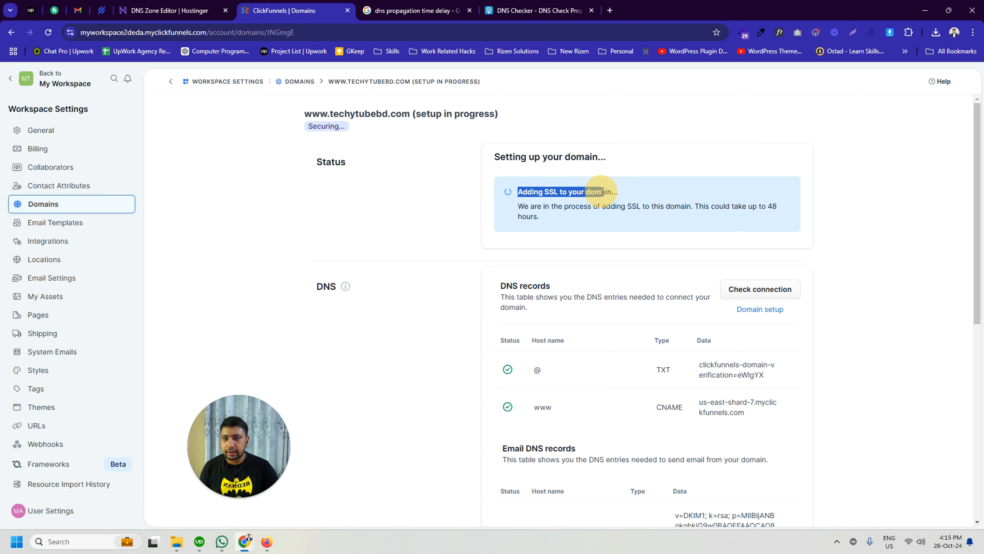
click(596, 191)
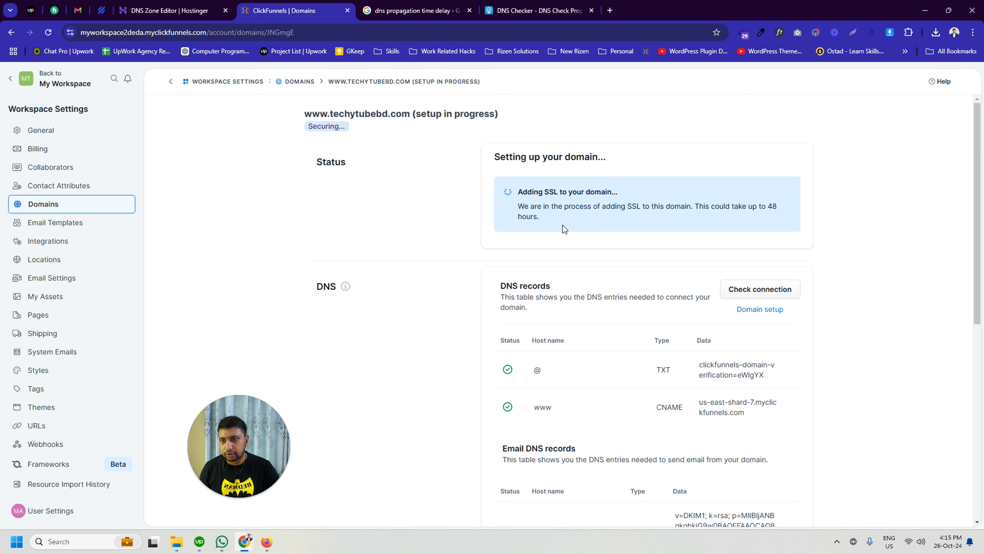
mouse_move(239, 461)
drag(239, 461, 730, 440)
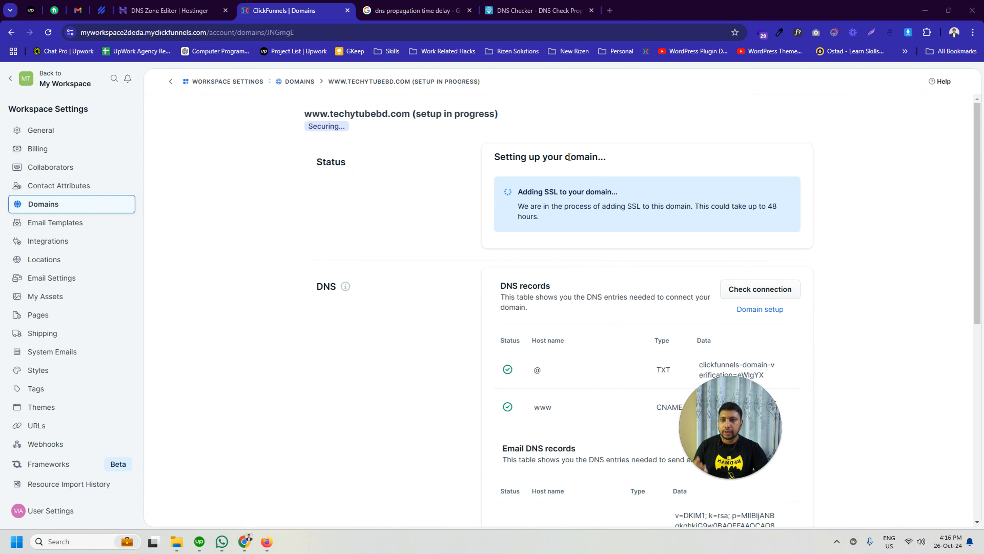
right_click(468, 138)
click(496, 179)
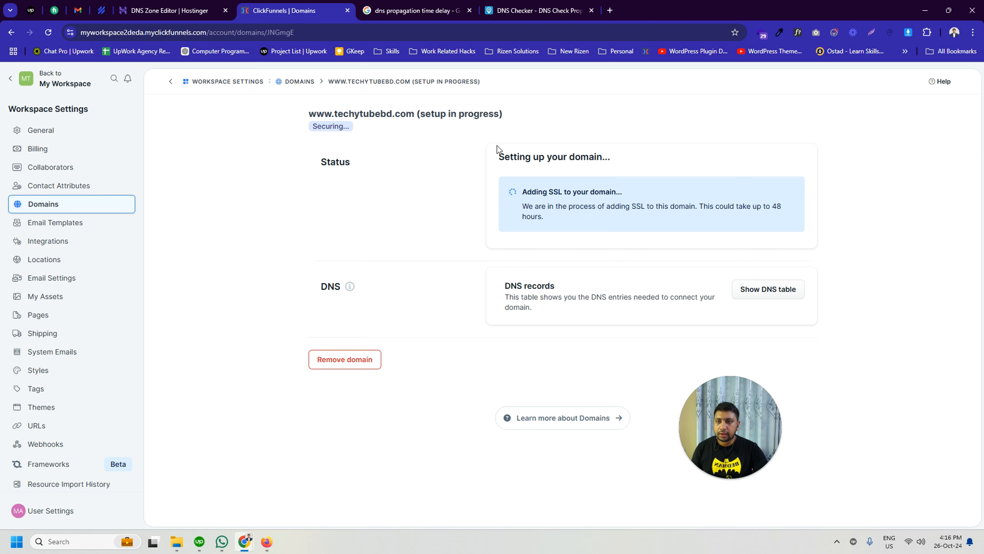
right_click(529, 123)
click(570, 165)
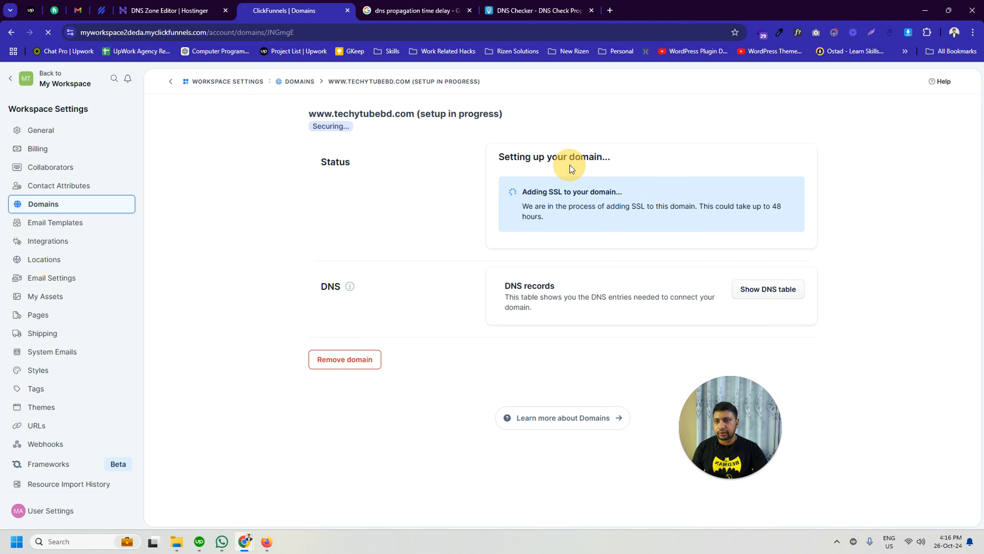